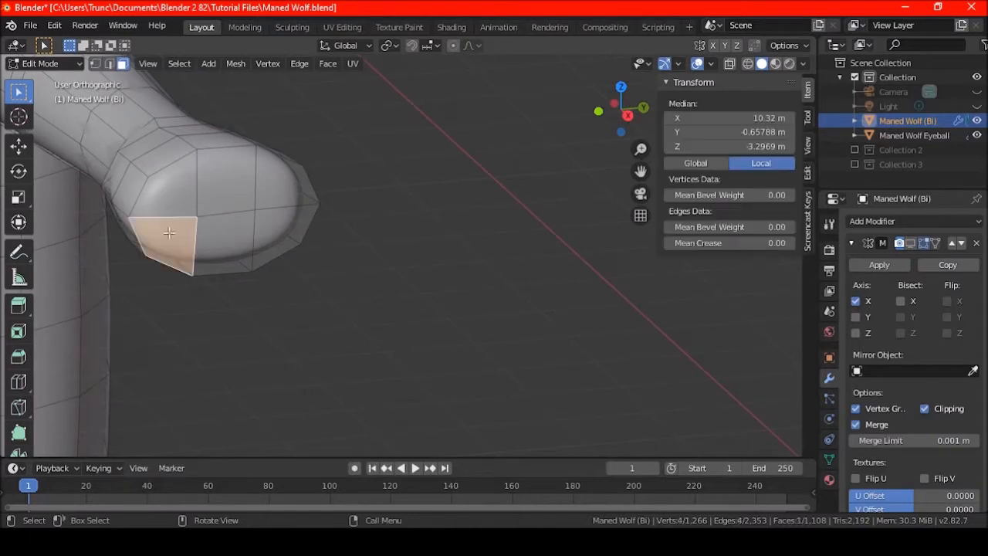
# Delete the four faces flanking the middle column on the end cap of the arm.
pyautogui.keyDown('shift'); pyautogui.click(276, 196); pyautogui.keyUp('shift')
pyautogui.keyDown('shift'); pyautogui.click(279, 236); pyautogui.keyUp('shift')
pyautogui.moveTo(279, 235); pyautogui.dragTo(394, 183, button='middle')
pyautogui.press('x')
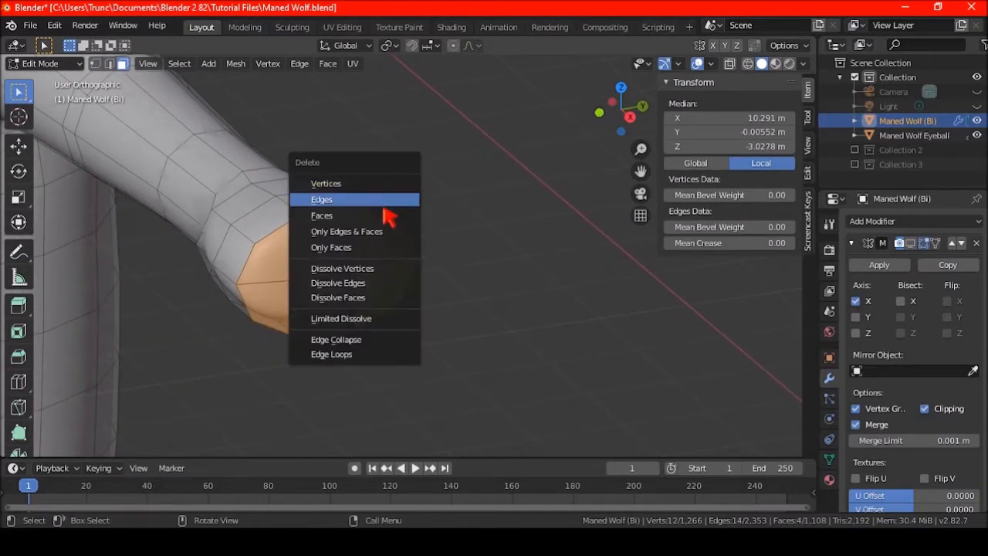
pyautogui.click(376, 215)
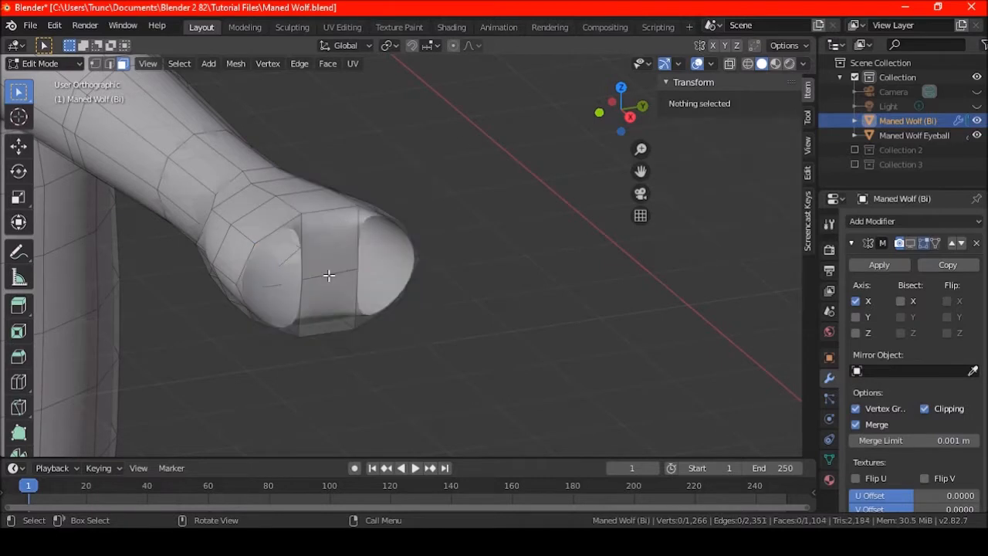
# Try extruding the two middle faces of the arm's end outward along their normal.
pyautogui.scroll(2, 329, 275)
pyautogui.click(294, 241)
pyautogui.keyDown('shift'); pyautogui.click(304, 295); pyautogui.keyUp('shift')
pyautogui.moveTo(304, 296); pyautogui.dragTo(386, 268, button='middle')
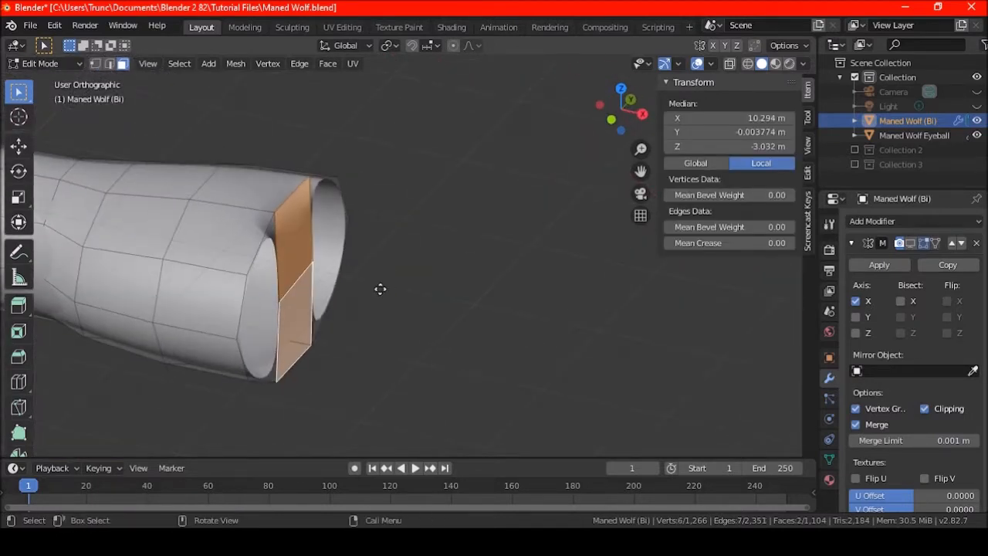
pyautogui.press('e')
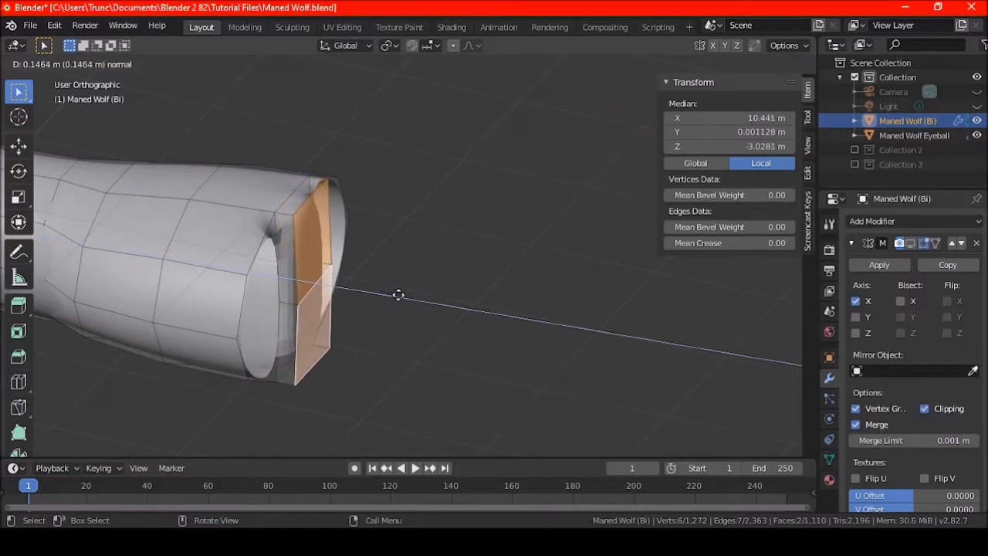
pyautogui.click(399, 295)
# Undo the extrusion and the deletion of the side faces on the arm's end.
pyautogui.moveTo(398, 295); pyautogui.dragTo(366, 296, button='middle')
pyautogui.hotkey('ctrl', 'z')
pyautogui.hotkey('ctrl', 'z')
pyautogui.hotkey('ctrl', 'z')
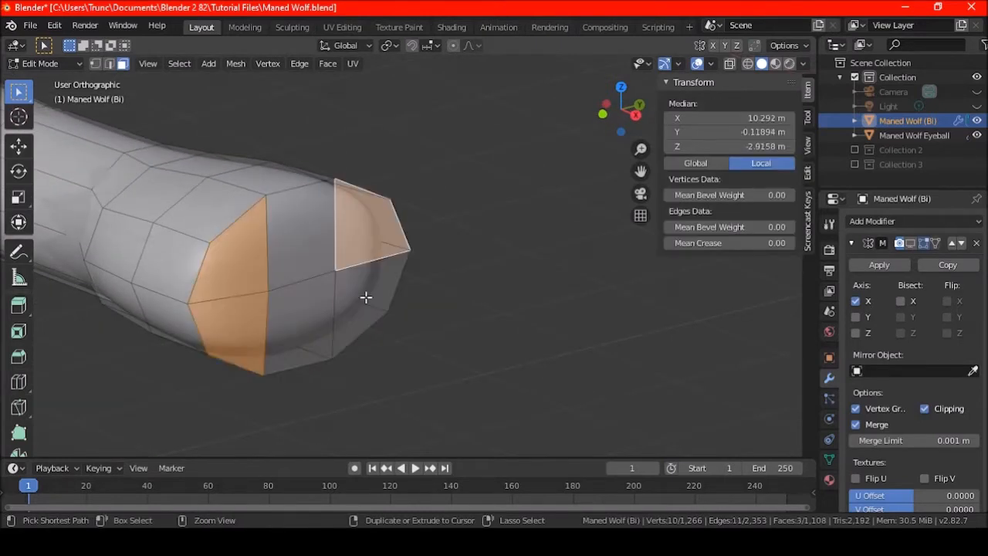
pyautogui.hotkey('ctrl', 'z')
# Rotate the middle horizontal edge of the arm's end cap about 3° in the right view and scale it by about 1.122.
pyautogui.click(288, 236)
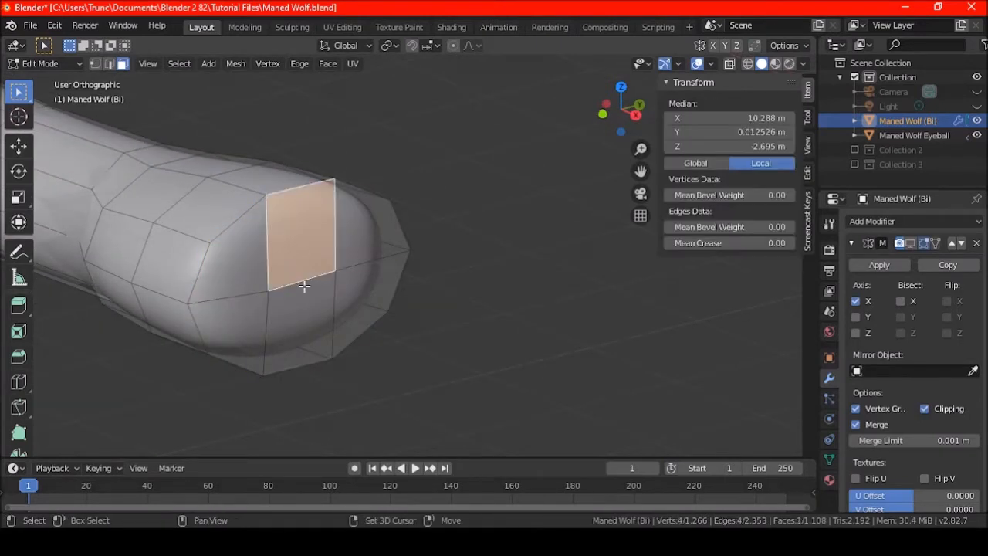
pyautogui.keyDown('shift'); pyautogui.click(307, 309); pyautogui.keyUp('shift')
pyautogui.moveTo(305, 289); pyautogui.dragTo(221, 149, button='middle')
pyautogui.click(109, 63)
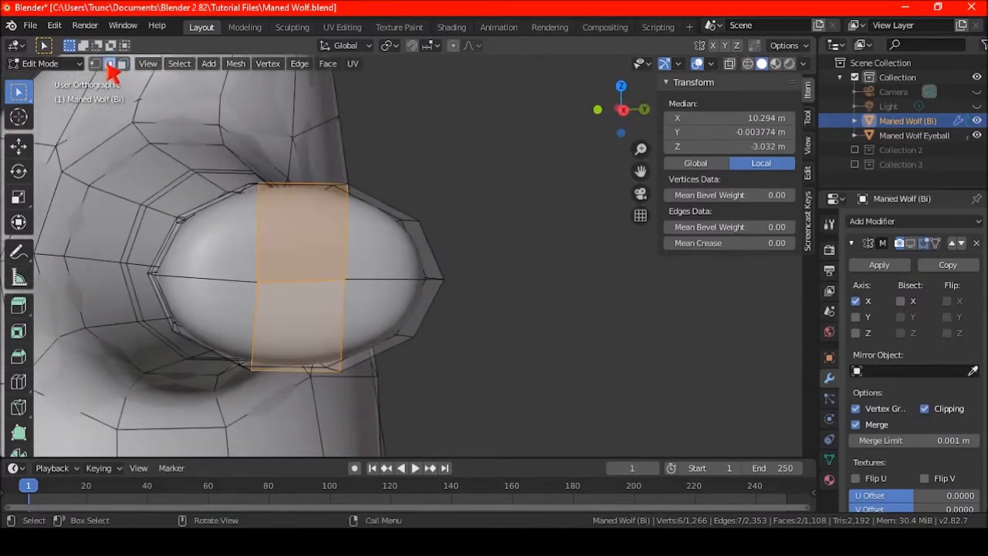
pyautogui.click(319, 278)
pyautogui.press('KP_3')
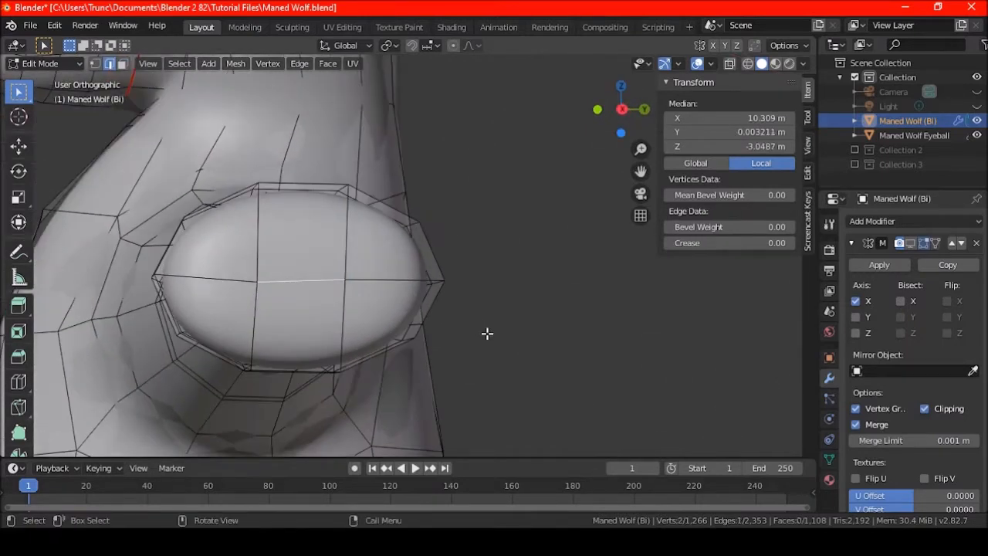
pyautogui.scroll(1, 485, 333)
pyautogui.press('r')
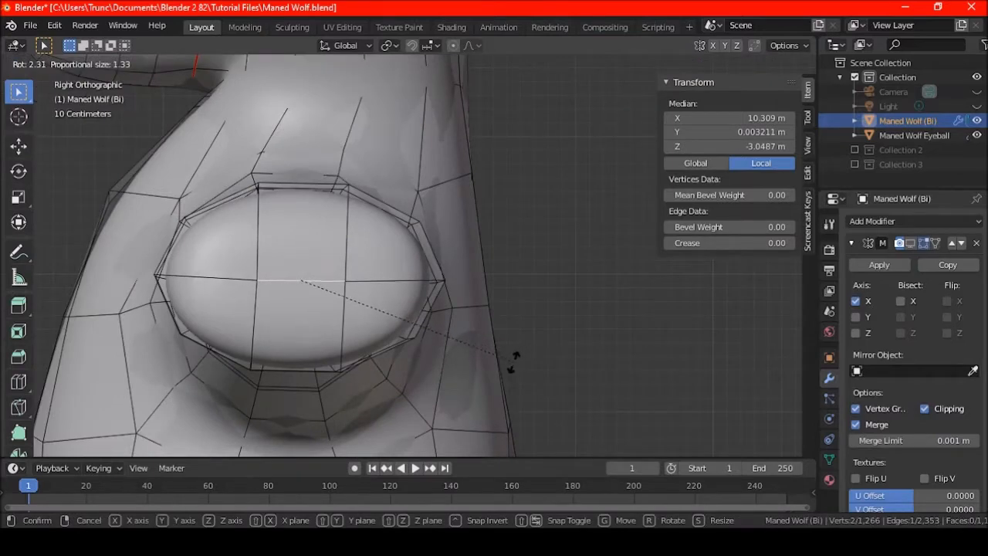
pyautogui.click(514, 358)
pyautogui.press('s')
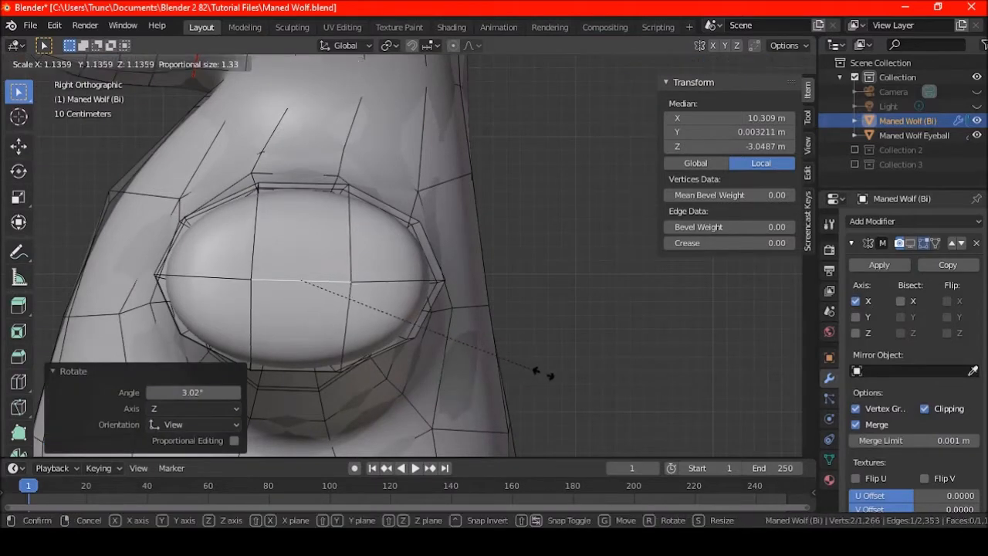
pyautogui.click(509, 346)
pyautogui.moveTo(509, 346); pyautogui.dragTo(465, 275, button='middle')
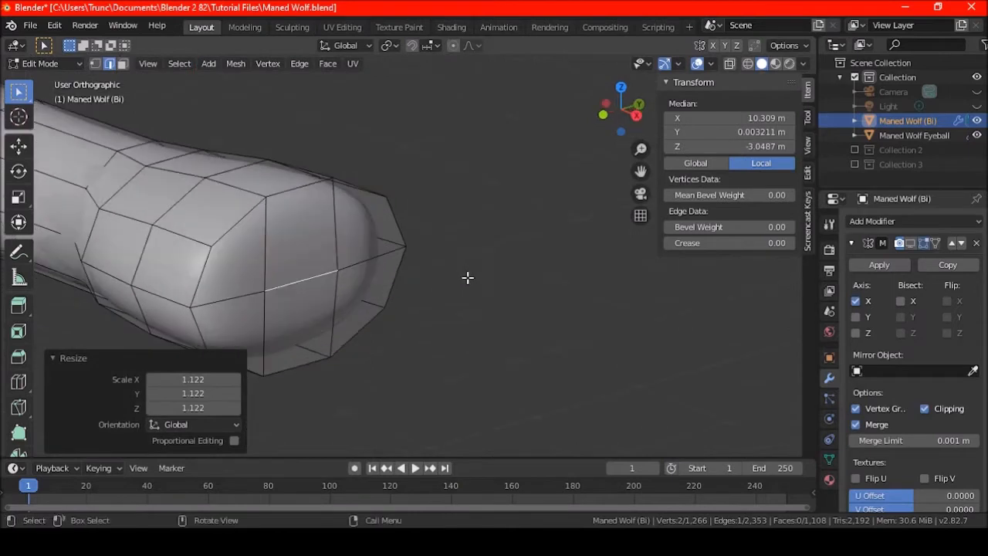
# Turn on the Screencast Keys display and return to the item transform properties.
pyautogui.click(807, 218)
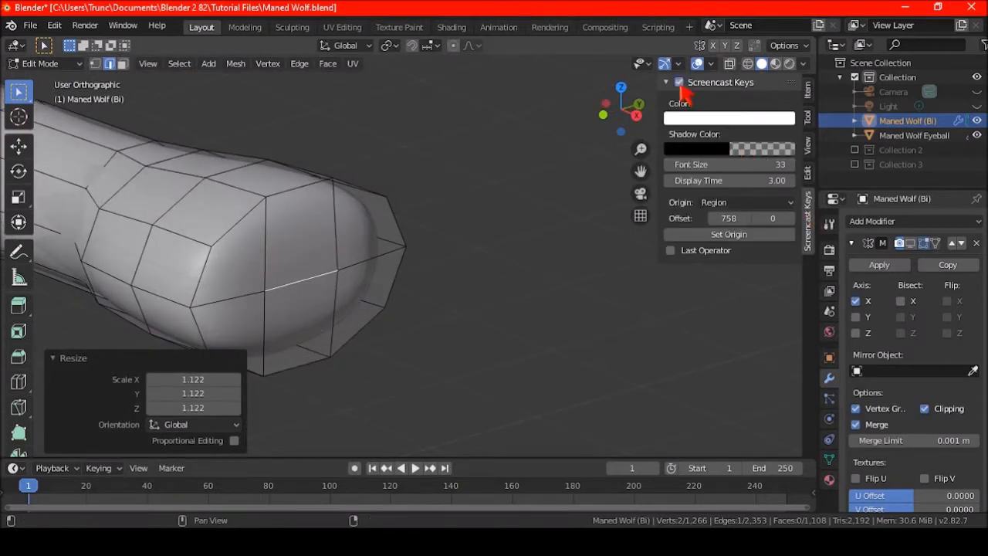
pyautogui.click(807, 98)
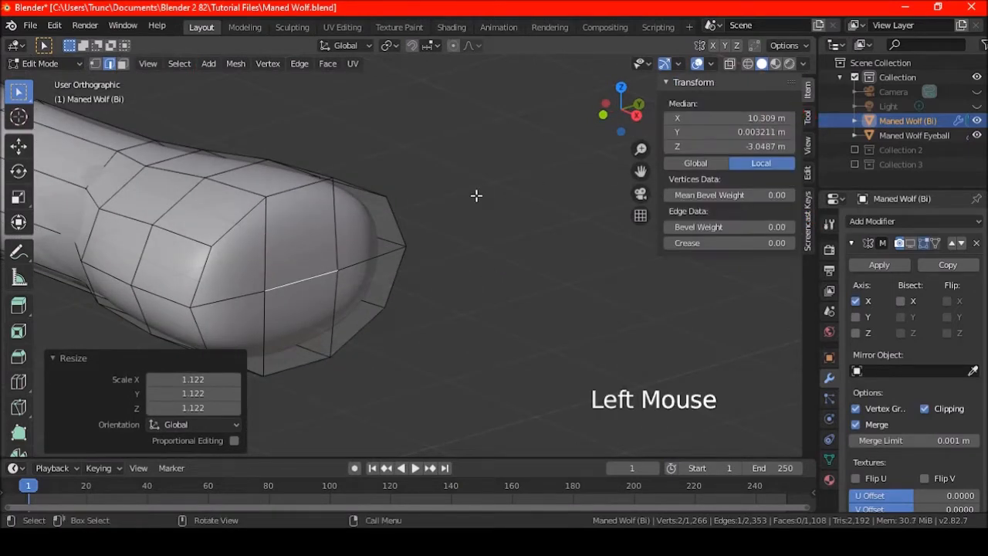
# Extrude the two middle faces of the arm's end cap outward about 0.189 m along their normal.
pyautogui.keyDown('shift'); pyautogui.moveTo(342, 232); pyautogui.dragTo(419, 231, button='middle'); pyautogui.keyUp('shift')
pyautogui.moveTo(260, 165); pyautogui.dragTo(154, 61, button='middle')
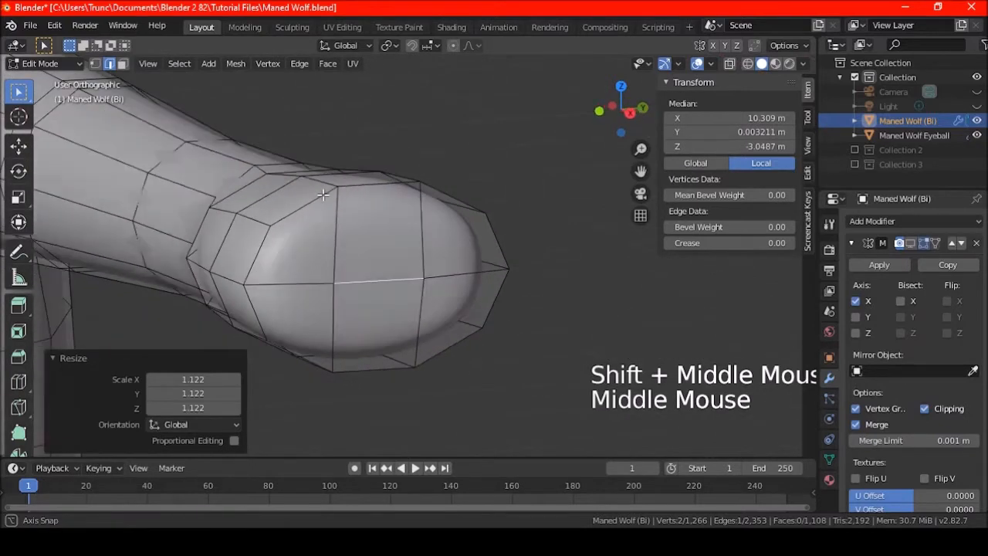
pyautogui.click(123, 63)
pyautogui.click(389, 324)
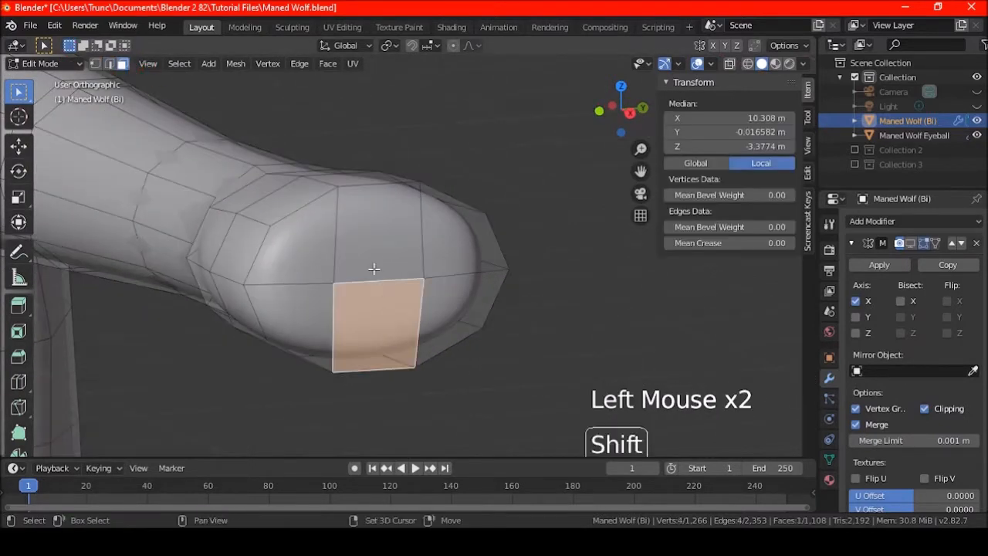
pyautogui.keyDown('shift'); pyautogui.click(381, 231); pyautogui.keyUp('shift')
pyautogui.moveTo(414, 293); pyautogui.dragTo(444, 307, button='middle')
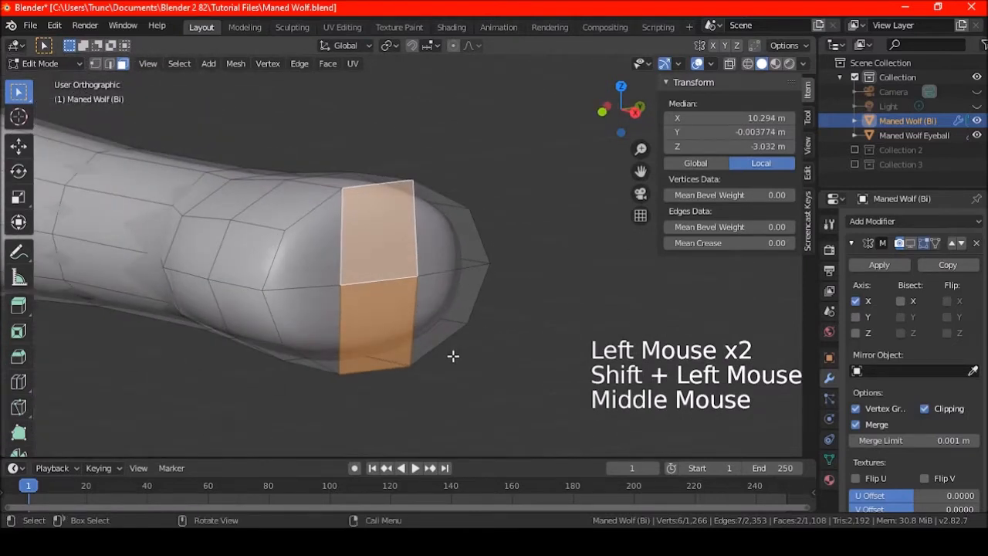
pyautogui.press('e')
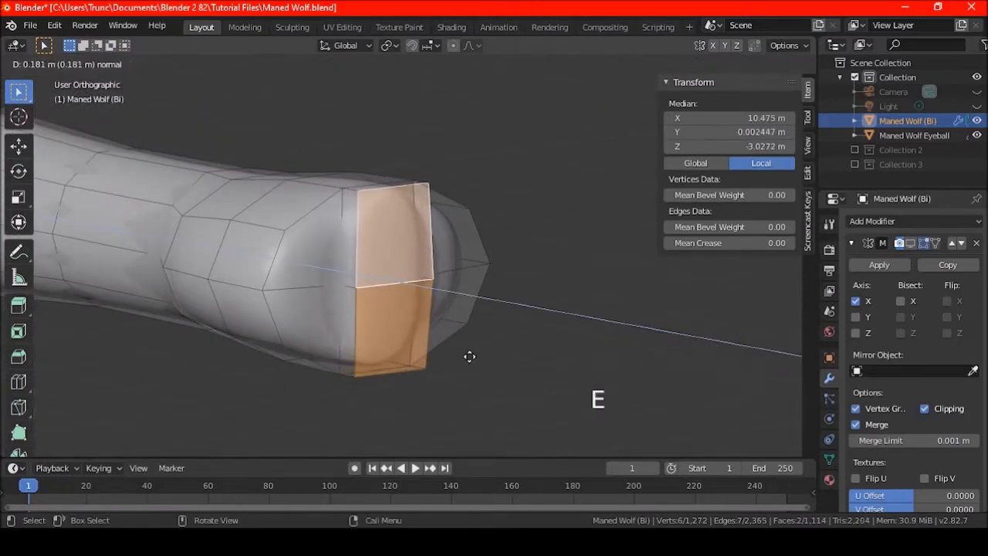
pyautogui.click(469, 357)
pyautogui.moveTo(456, 322)
pyautogui.mouseDown(button='middle')
pyautogui.moveTo(399, 294)
pyautogui.moveTo(451, 310)
pyautogui.mouseUp(button='middle')
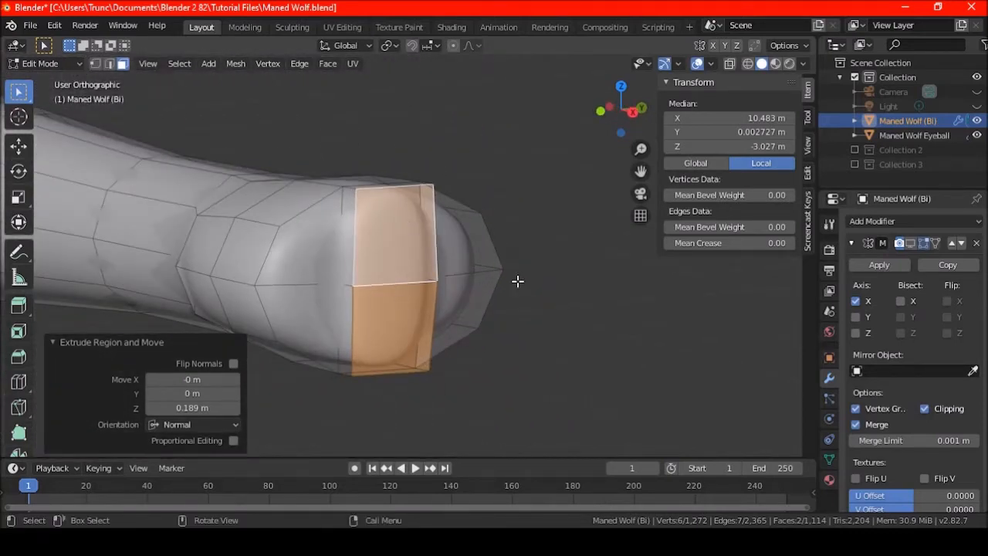
# Shape the extruded faces into a regular circle with LoopTools and rotate them about 6.67° in the right view.
pyautogui.click(808, 173)
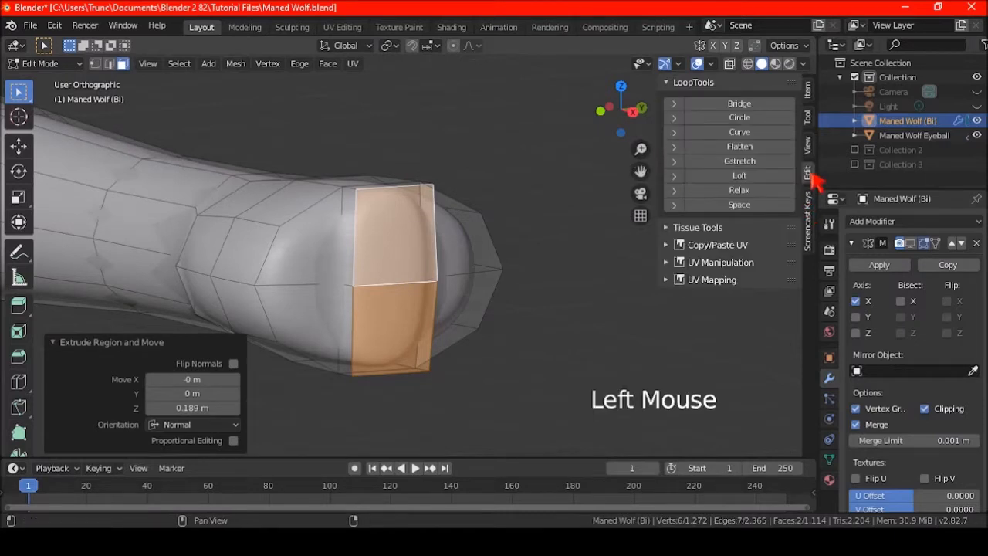
pyautogui.click(720, 120)
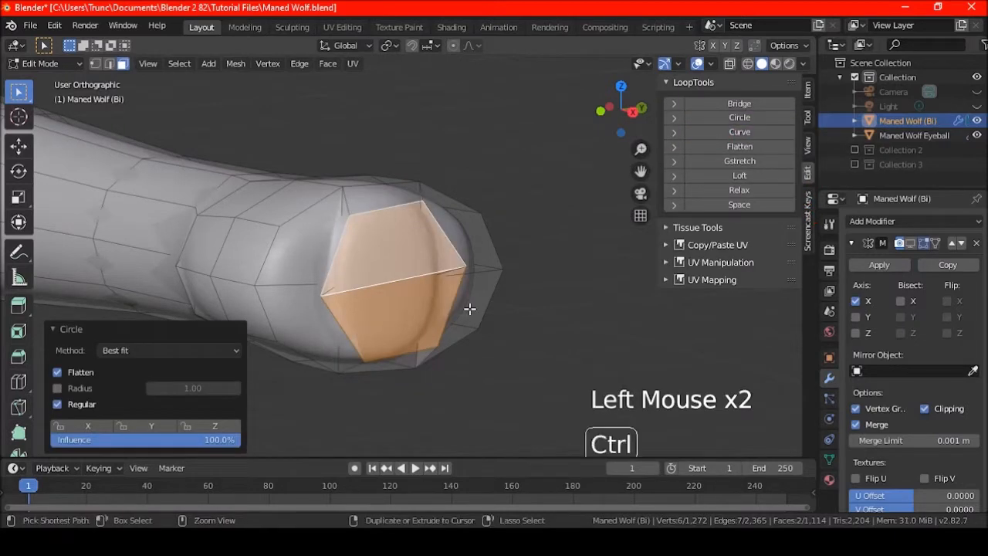
pyautogui.press('ctrl+KP_3')
pyautogui.press('KP_3')
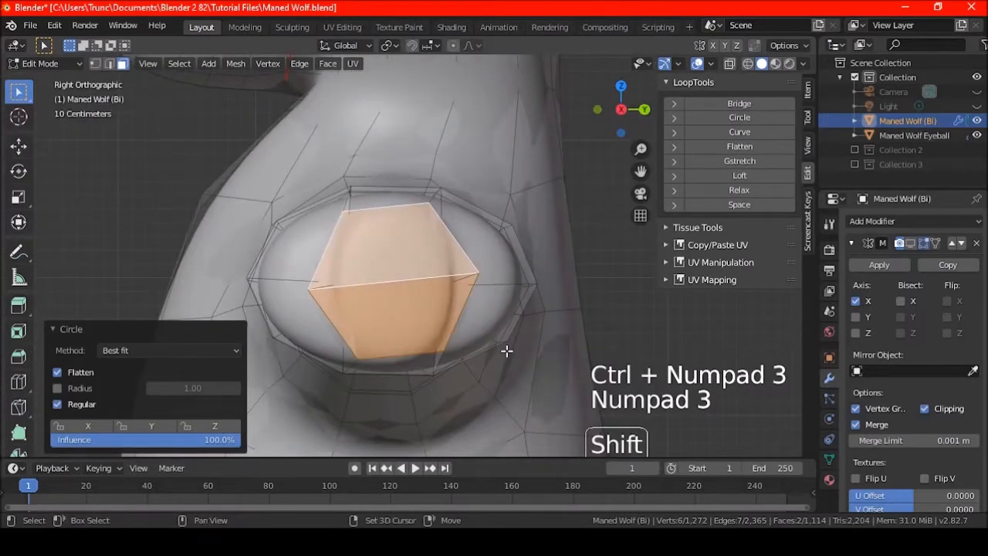
pyautogui.keyDown('shift'); pyautogui.moveTo(505, 348); pyautogui.dragTo(478, 353, button='middle'); pyautogui.keyUp('shift')
pyautogui.scroll(1, 479, 355)
pyautogui.scroll(1, 480, 356)
pyautogui.press('r')
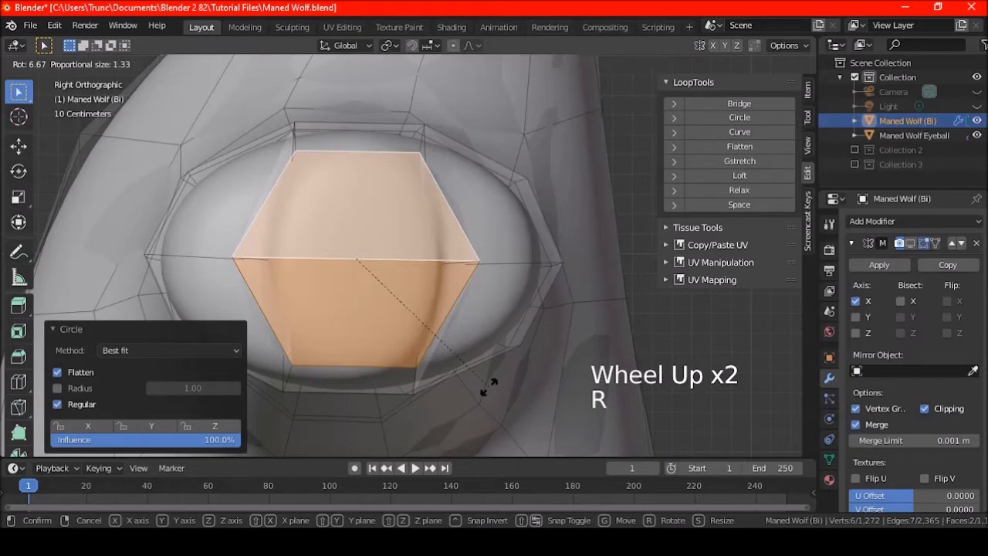
pyautogui.click(489, 390)
# Scale the rounded end faces down to about 0.837 in the front view.
pyautogui.scroll(-2, 414, 315)
pyautogui.moveTo(379, 286); pyautogui.dragTo(493, 298, button='middle')
pyautogui.press('KP_1')
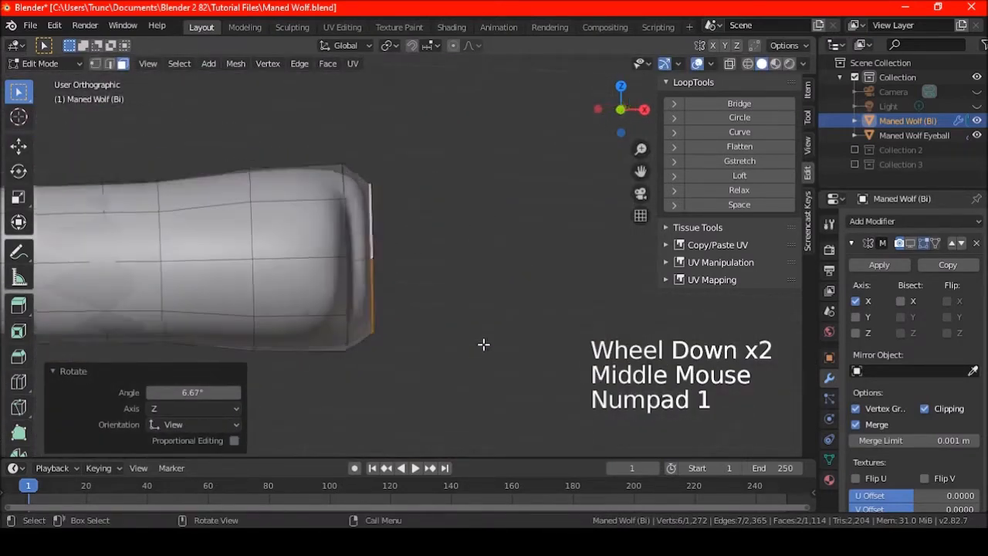
pyautogui.press('s')
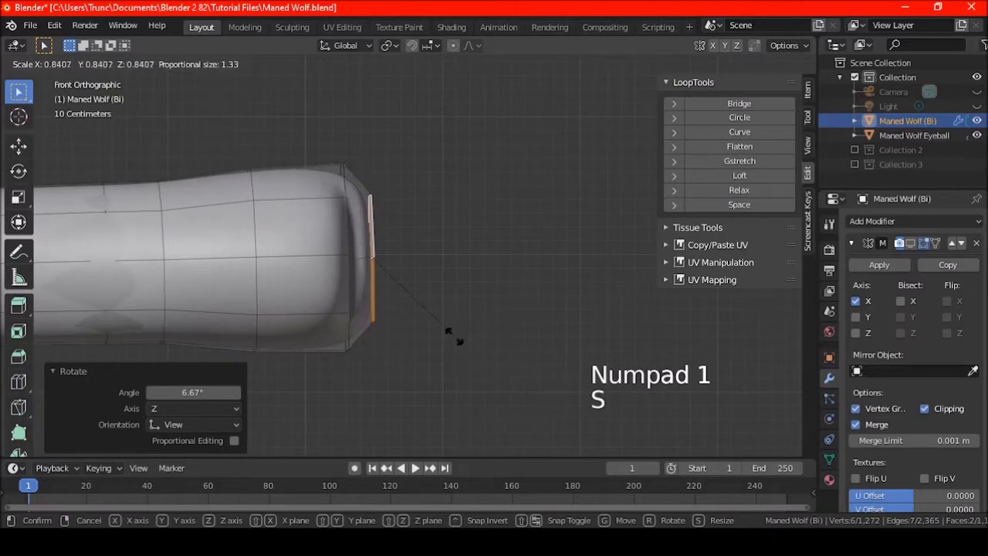
pyautogui.click(453, 336)
# Try extruding the rounded end faces outward about 1.69 m, check the shape from above, and undo the extrusion.
pyautogui.keyDown('shift'); pyautogui.moveTo(476, 307); pyautogui.dragTo(420, 343, button='middle'); pyautogui.keyUp('shift')
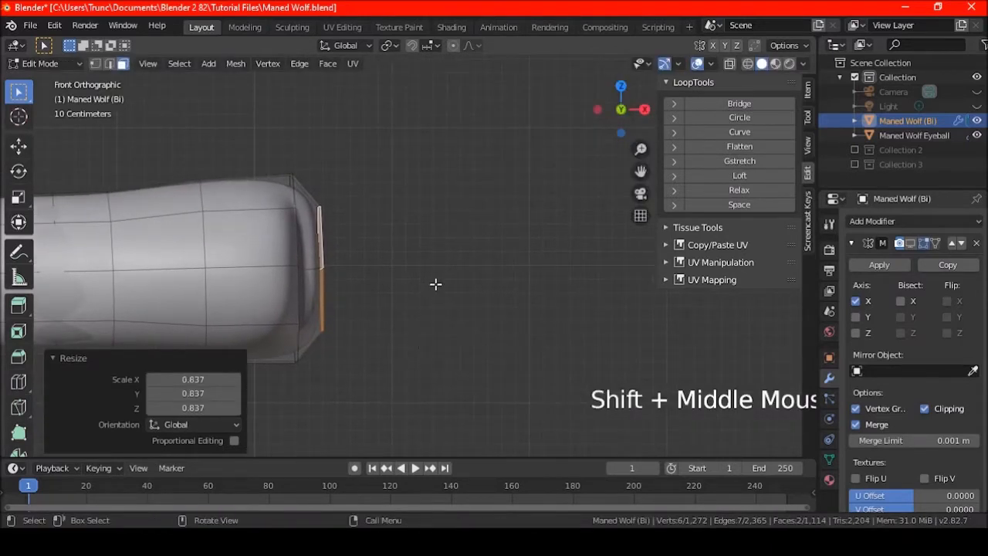
pyautogui.press('e')
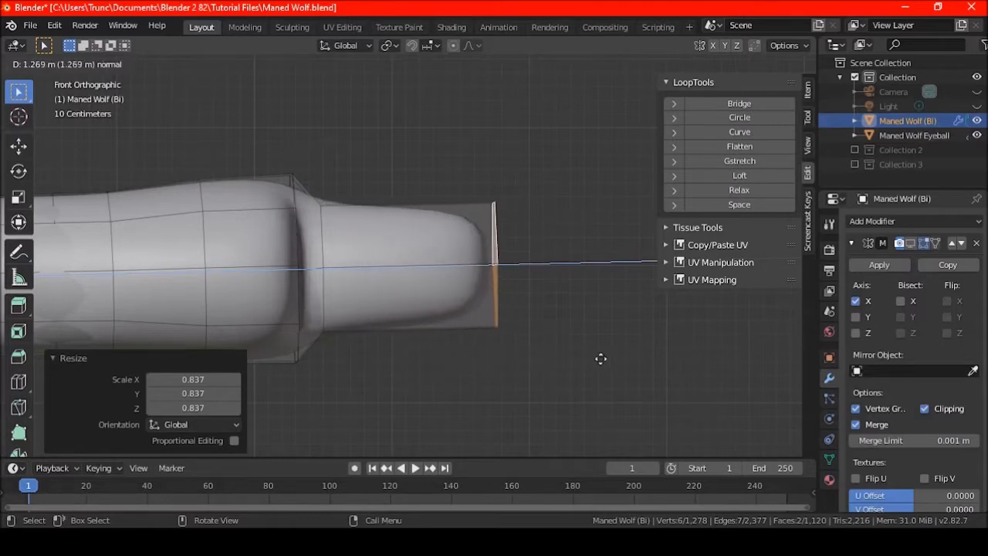
pyautogui.click(643, 354)
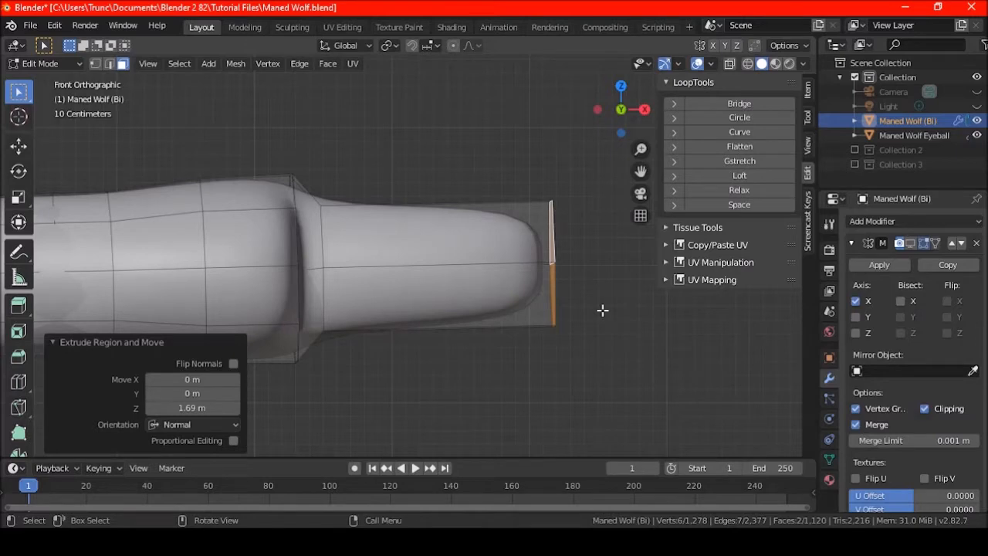
pyautogui.scroll(-2, 594, 285)
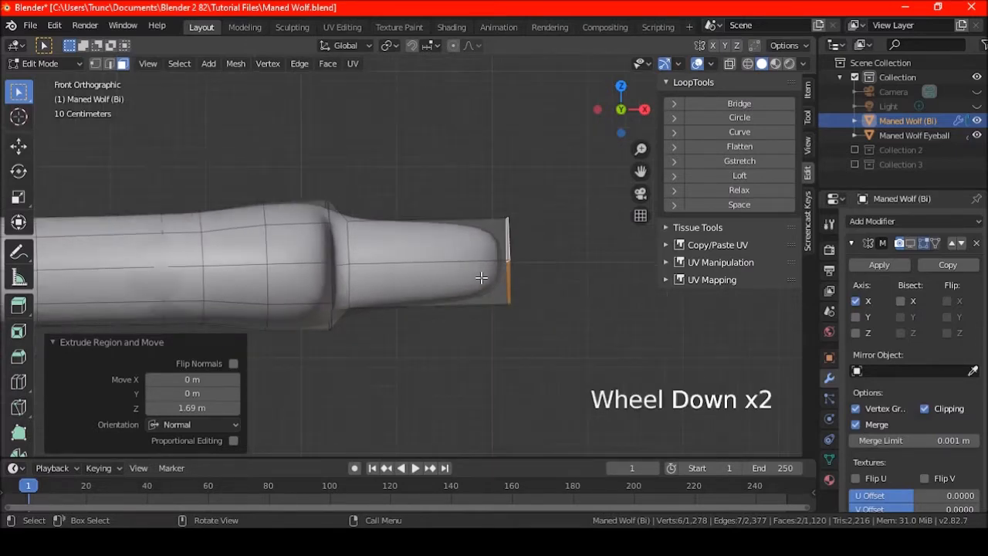
pyautogui.moveTo(483, 278); pyautogui.dragTo(456, 353, button='middle')
pyautogui.press('KP_7')
pyautogui.keyDown('shift'); pyautogui.moveTo(527, 331); pyautogui.dragTo(507, 331, button='middle'); pyautogui.keyUp('shift')
pyautogui.hotkey('ctrl', 'z')
# Expand the face selection six times from the rounded end faces to cover the whole hand section.
pyautogui.keyDown('shift'); pyautogui.moveTo(408, 352); pyautogui.dragTo(458, 327, button='middle'); pyautogui.keyUp('shift')
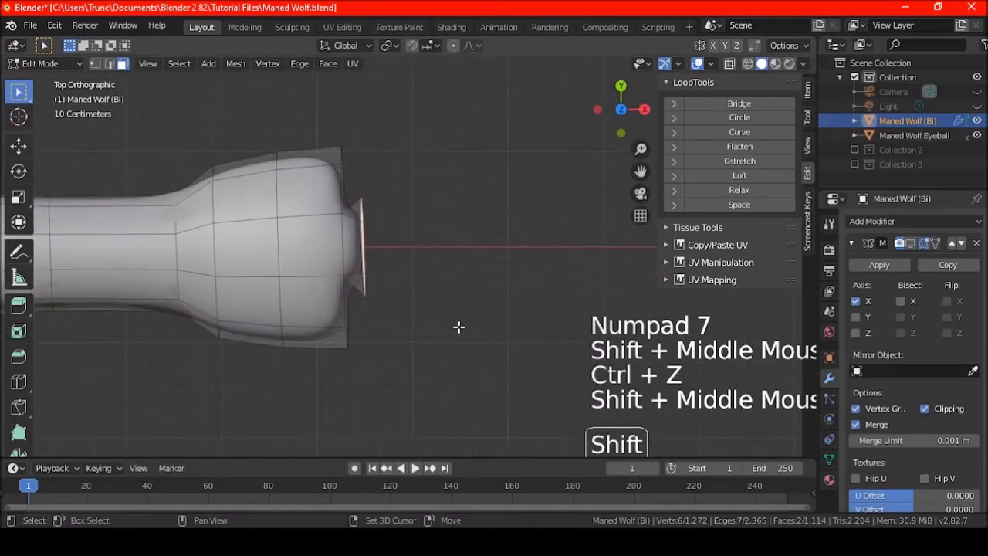
pyautogui.scroll(2, 438, 352)
pyautogui.scroll(-6, 443, 345)
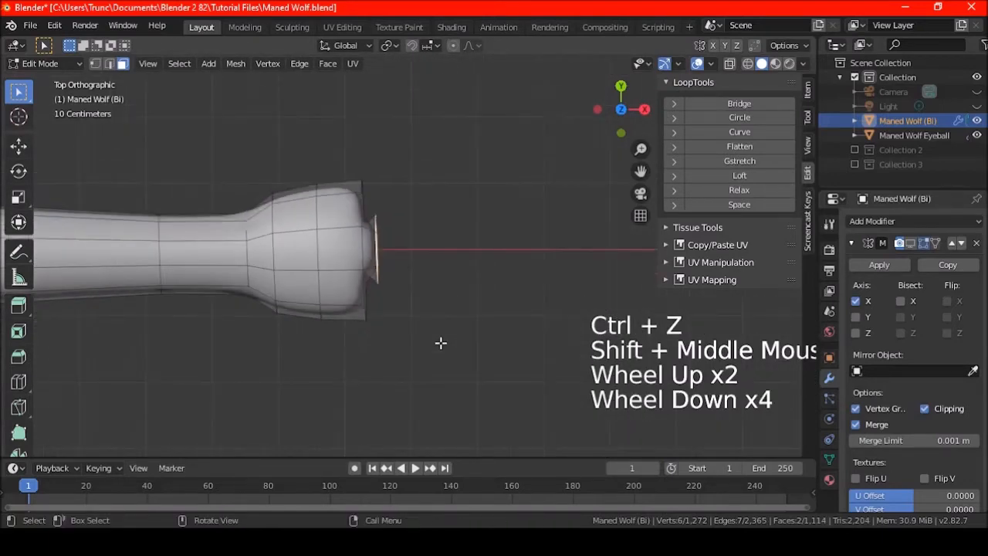
pyautogui.scroll(2, 440, 343)
pyautogui.press('ctrl+KP_Add')
pyautogui.press('ctrl+KP_Add')
pyautogui.press('ctrl+KP_Add')
pyautogui.press('ctrl+KP_Add')
pyautogui.press('ctrl+KP_Add')
pyautogui.press('ctrl+KP_Add')
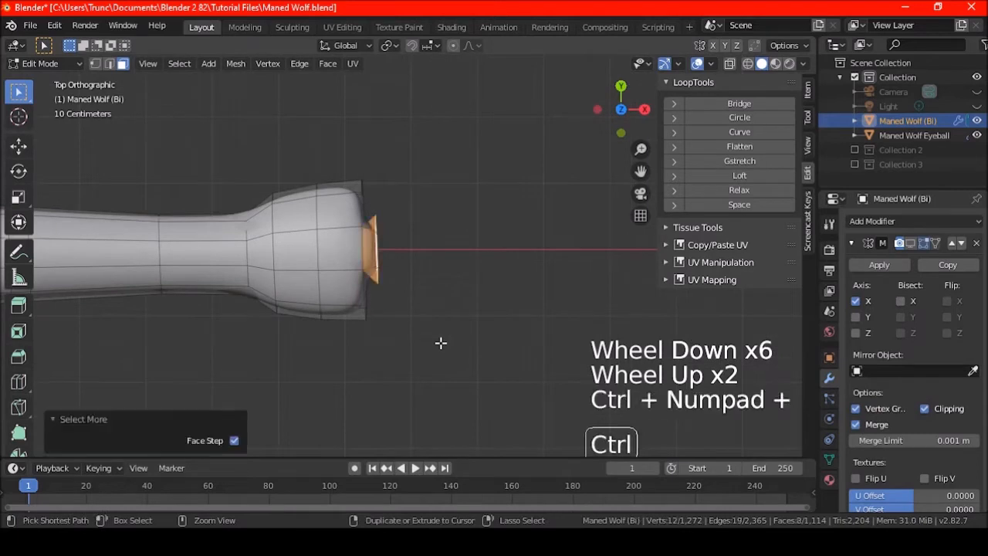
pyautogui.scroll(-3, 440, 343)
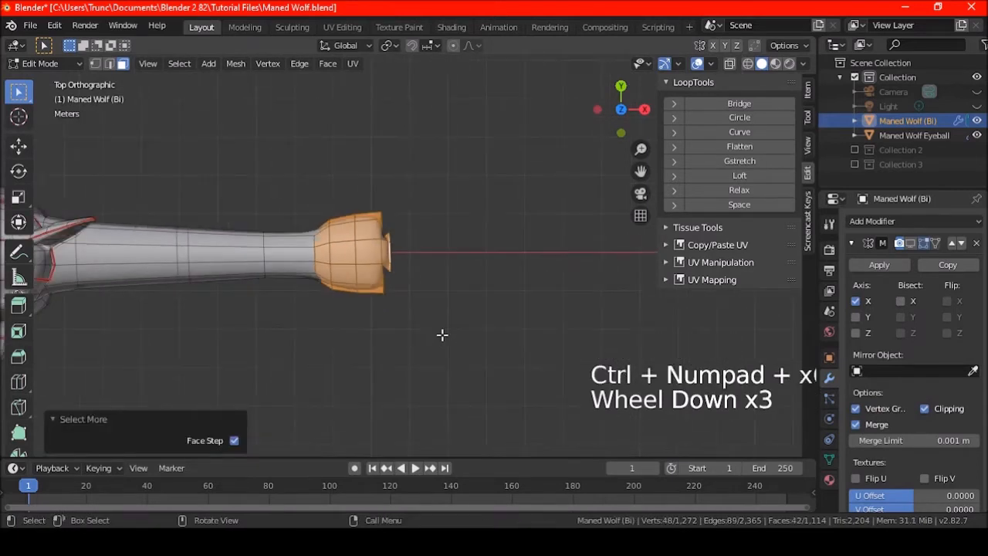
pyautogui.scroll(3, 442, 335)
pyautogui.scroll(-3, 441, 335)
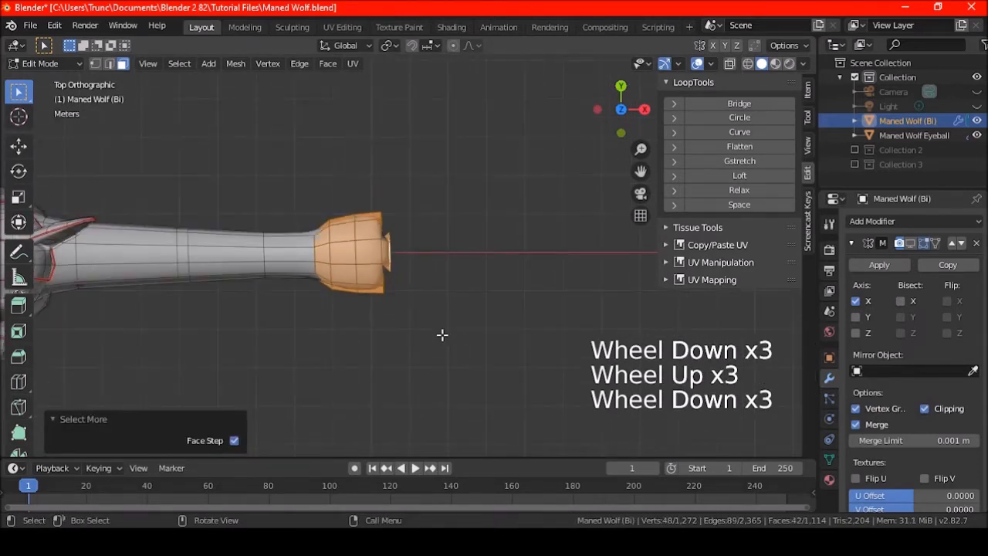
pyautogui.scroll(4, 444, 339)
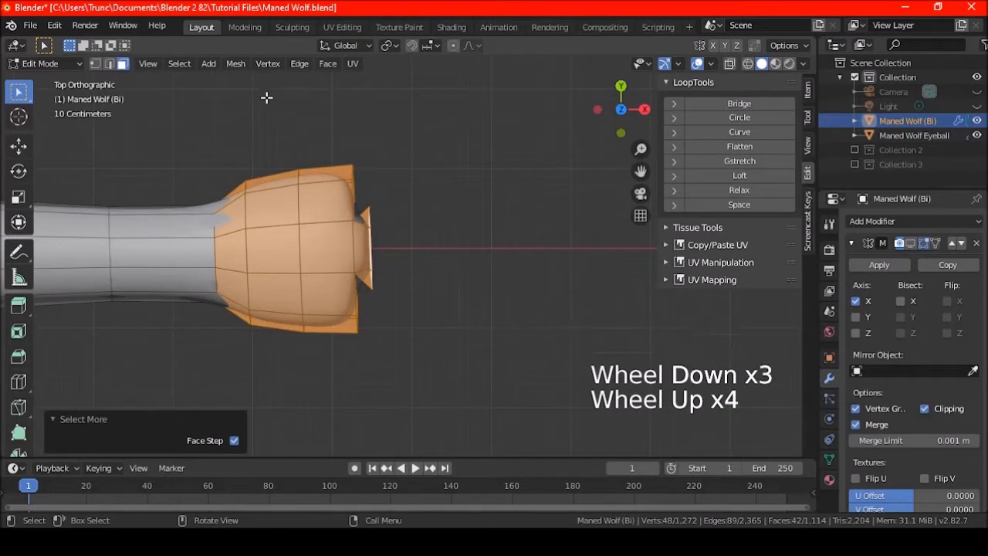
# Try rotating the hand section about 2.75° and moving it about -0.0547 m along Y, and undo both changes.
pyautogui.press('r')
pyautogui.click(432, 364)
pyautogui.press('g')
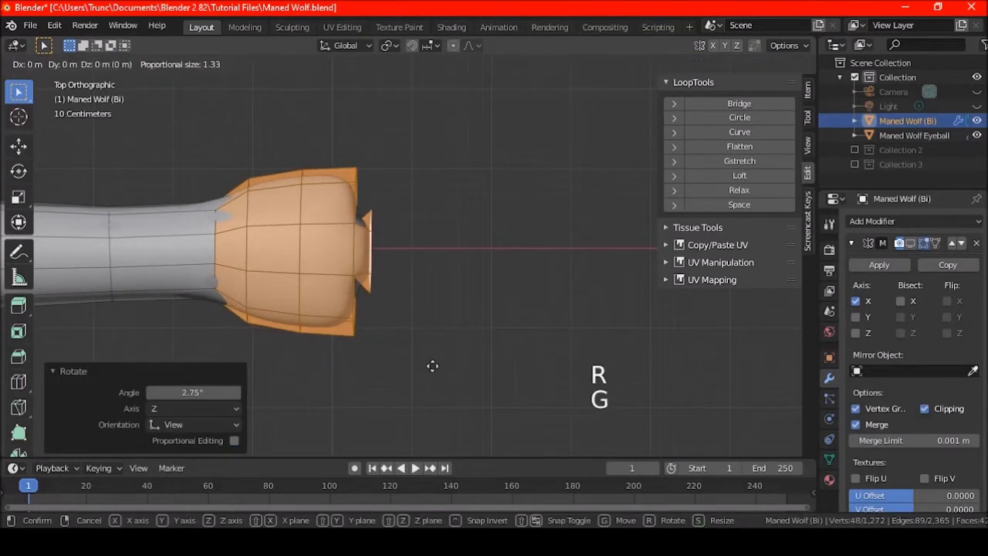
pyautogui.click(425, 360)
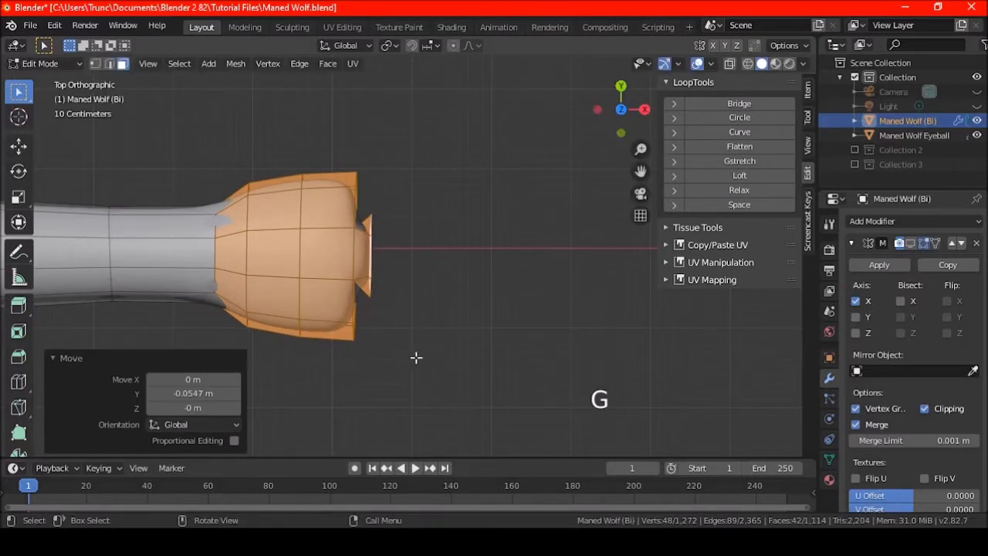
pyautogui.press('a')
pyautogui.press('a')
pyautogui.press('a')
pyautogui.hotkey('ctrl', 'z')
pyautogui.hotkey('ctrl', 'z')
pyautogui.hotkey('ctrl', 'z')
pyautogui.hotkey('ctrl', 'z')
pyautogui.scroll(2, 381, 342)
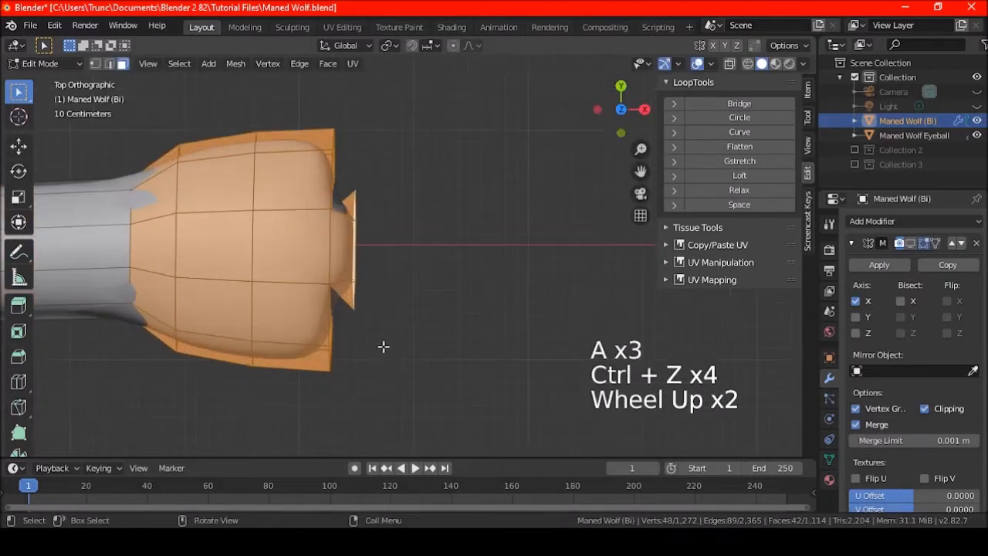
pyautogui.hotkey('ctrl', 'z')
# Rotate the selected hand section slightly in the top view to straighten its end, and clear the selection.
pyautogui.press('r')
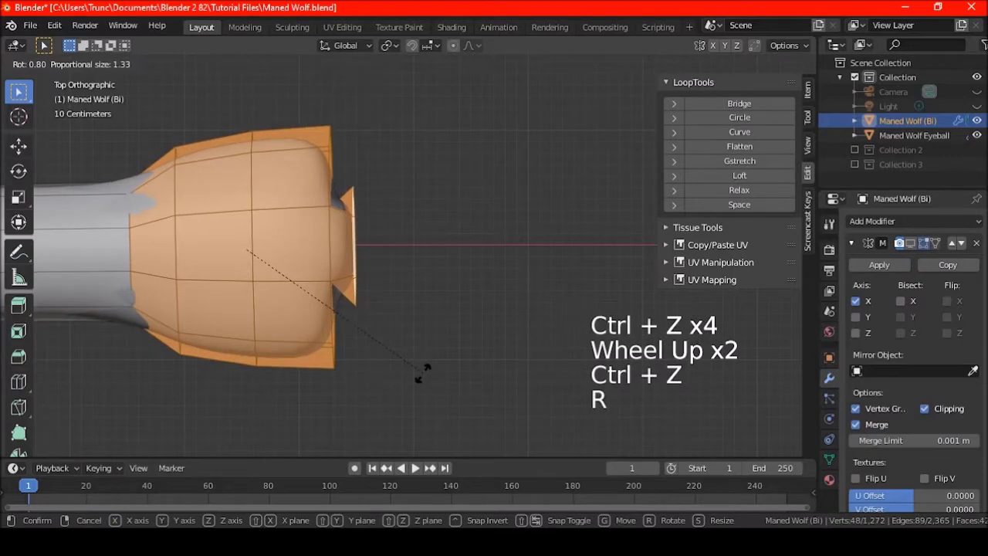
pyautogui.click(420, 373)
pyautogui.scroll(-2, 405, 352)
pyautogui.keyDown('shift'); pyautogui.moveTo(406, 353); pyautogui.dragTo(485, 322, button='middle'); pyautogui.keyUp('shift')
pyautogui.press('a')
pyautogui.press('a')
pyautogui.press('a')
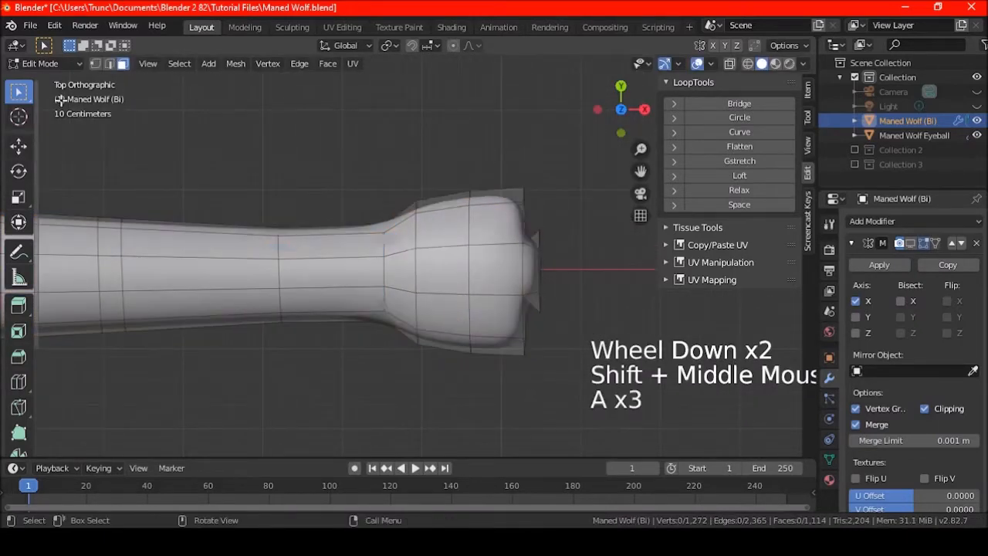
# Select the five edge loops around the arm from shoulder to wrist and rotate them about 2.65° in the top view.
pyautogui.click(109, 63)
pyautogui.keyDown('shift'); pyautogui.moveTo(260, 212); pyautogui.dragTo(397, 211, button='middle'); pyautogui.keyUp('shift')
pyautogui.scroll(-2, 389, 220)
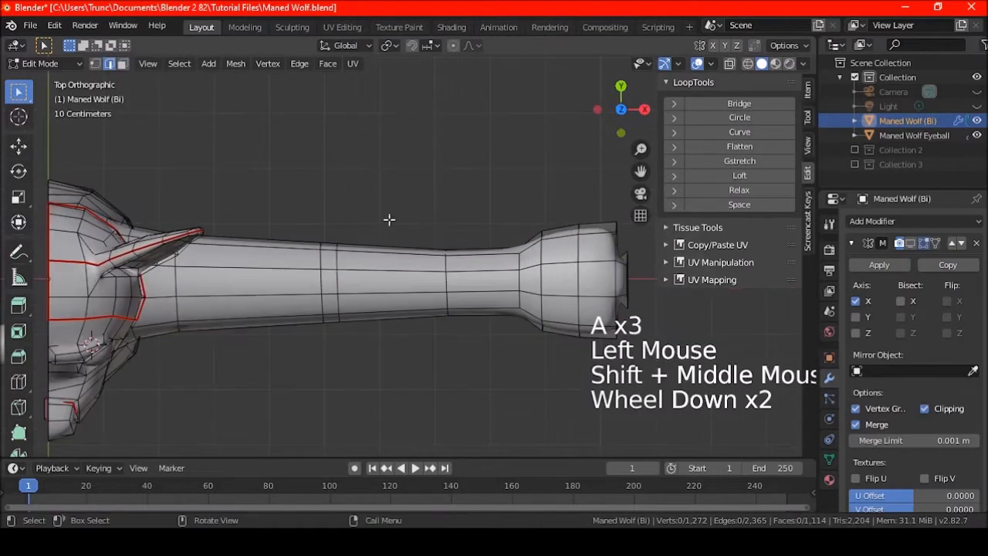
pyautogui.click(386, 46)
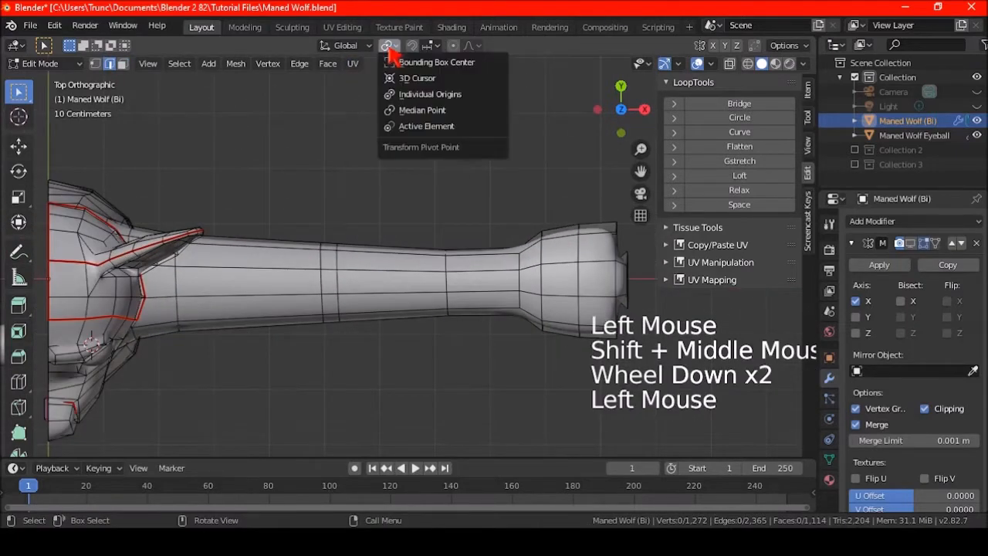
pyautogui.keyDown('alt'); pyautogui.keyDown('shift'); pyautogui.click(450, 279); pyautogui.keyUp('shift'); pyautogui.keyUp('alt')
pyautogui.keyDown('alt'); pyautogui.keyDown('shift'); pyautogui.click(320, 285); pyautogui.keyUp('shift'); pyautogui.keyUp('alt')
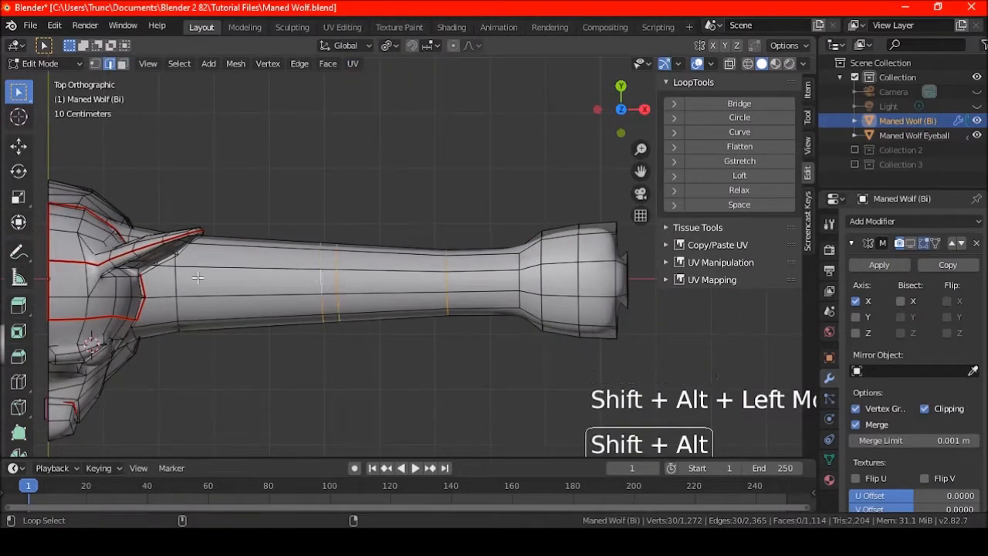
pyautogui.keyDown('alt'); pyautogui.keyDown('shift'); pyautogui.click(173, 286); pyautogui.keyUp('shift'); pyautogui.keyUp('alt')
pyautogui.moveTo(172, 286); pyautogui.dragTo(336, 169, button='middle')
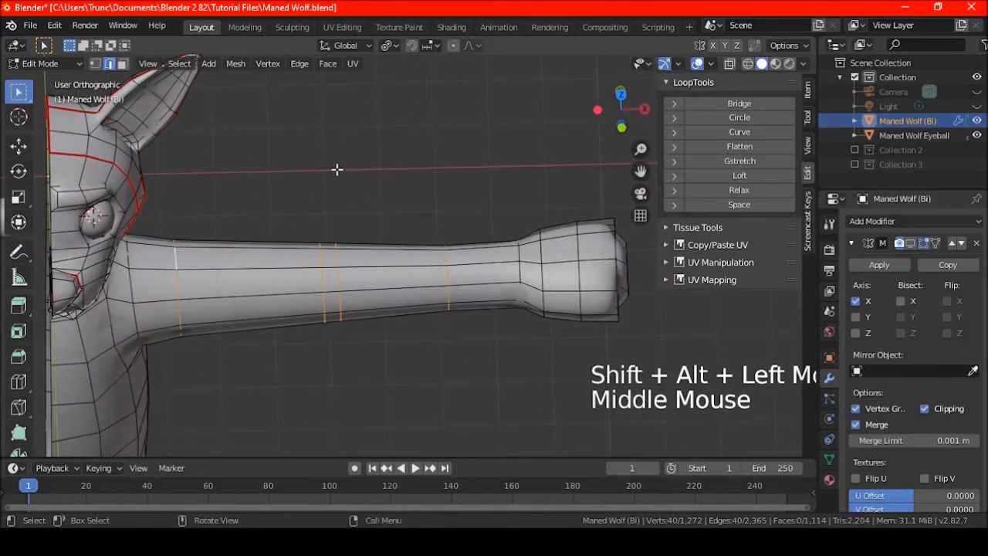
pyautogui.click(390, 45)
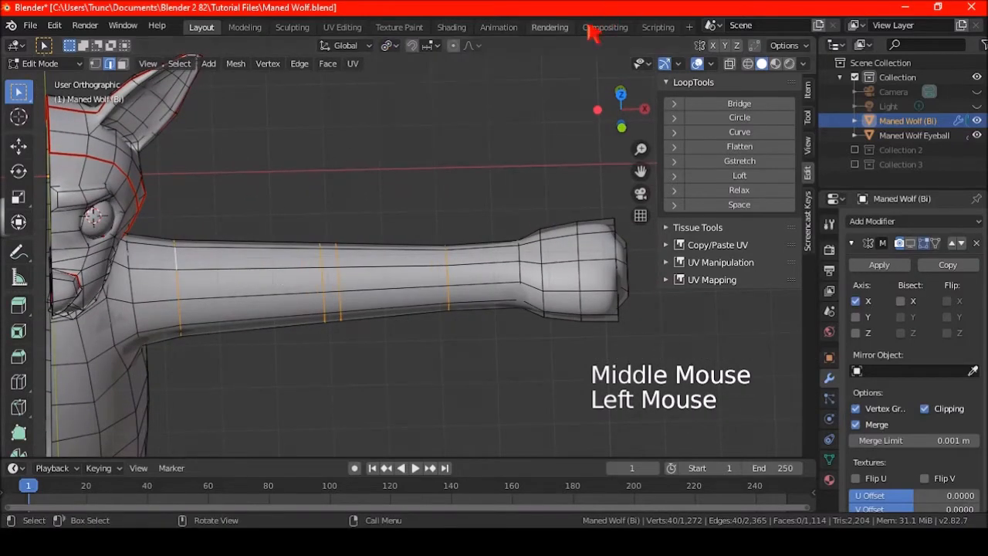
pyautogui.keyDown('alt'); pyautogui.keyDown('shift'); pyautogui.click(143, 289); pyautogui.keyUp('shift'); pyautogui.keyUp('alt')
pyautogui.moveTo(224, 331); pyautogui.dragTo(235, 276, button='middle')
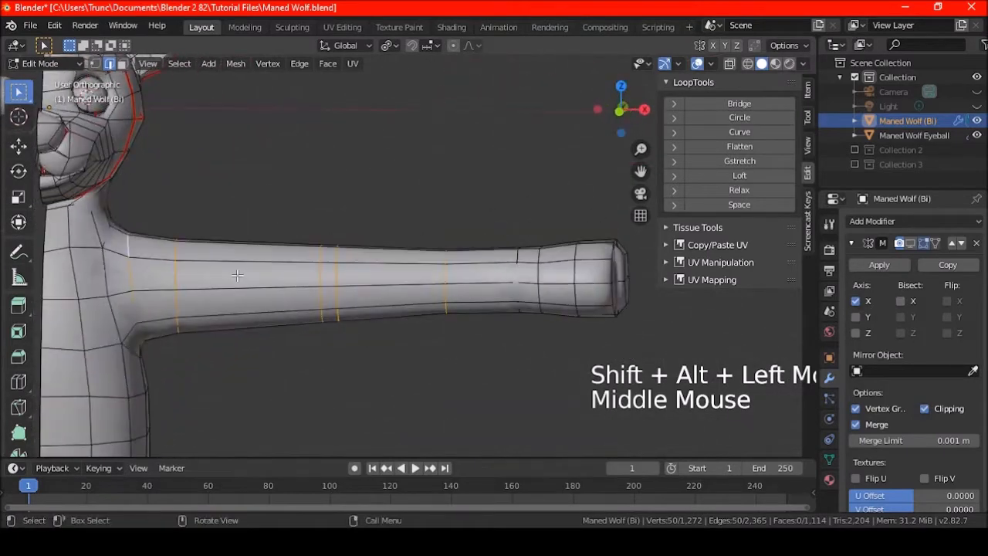
pyautogui.press('KP_7')
pyautogui.press('r')
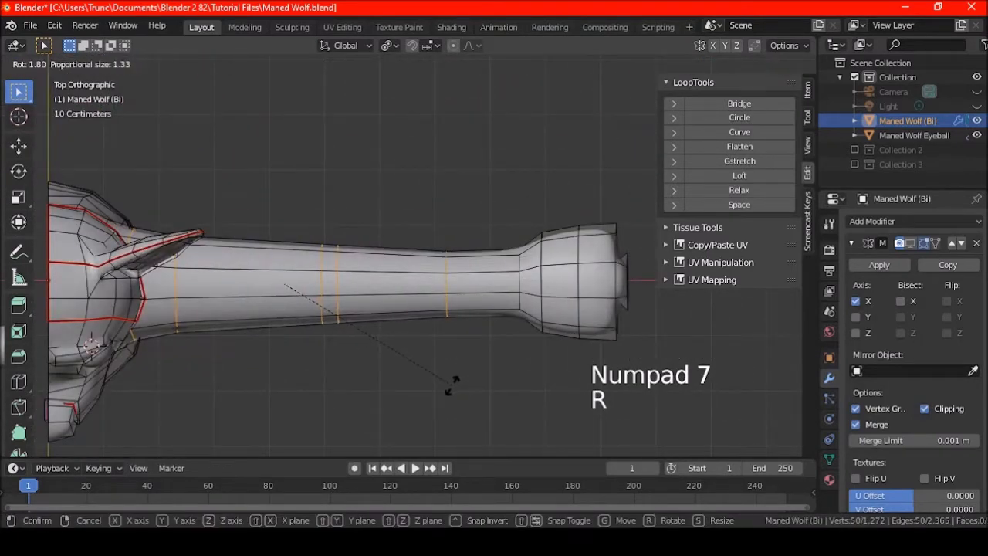
pyautogui.click(448, 386)
# Try flattening the selected arm loops with a scale of 0 along X, undo it, and clear the selection.
pyautogui.press('s')
pyautogui.press('x')
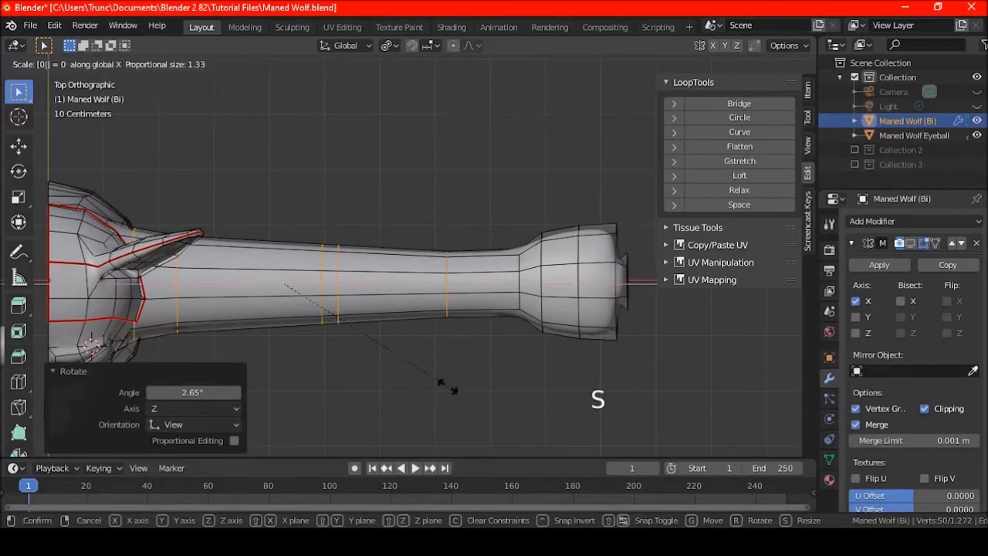
pyautogui.press('0')
pyautogui.press('Return')
pyautogui.scroll(2, 446, 379)
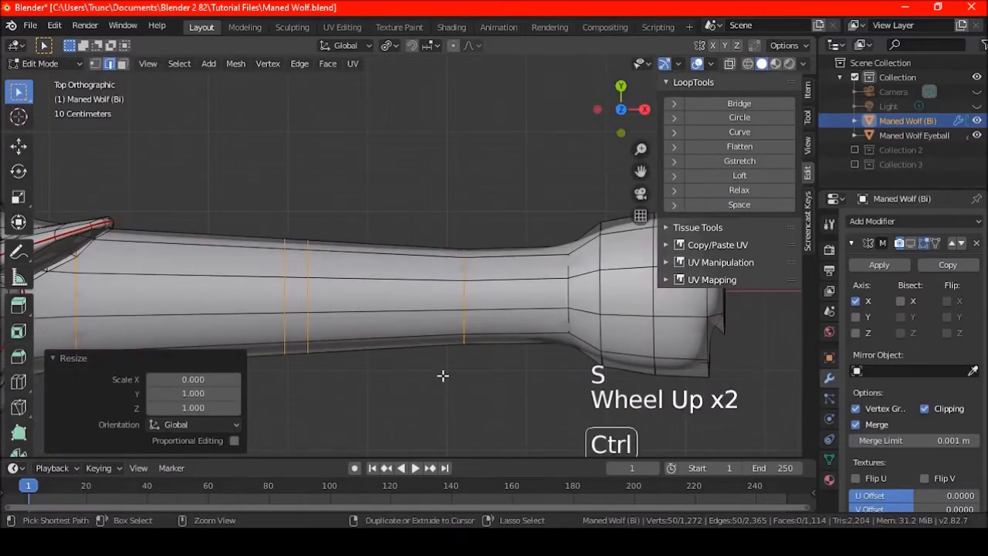
pyautogui.hotkey('ctrl', 'z')
pyautogui.scroll(-3, 442, 375)
pyautogui.press('a')
pyautogui.press('a')
pyautogui.press('a')
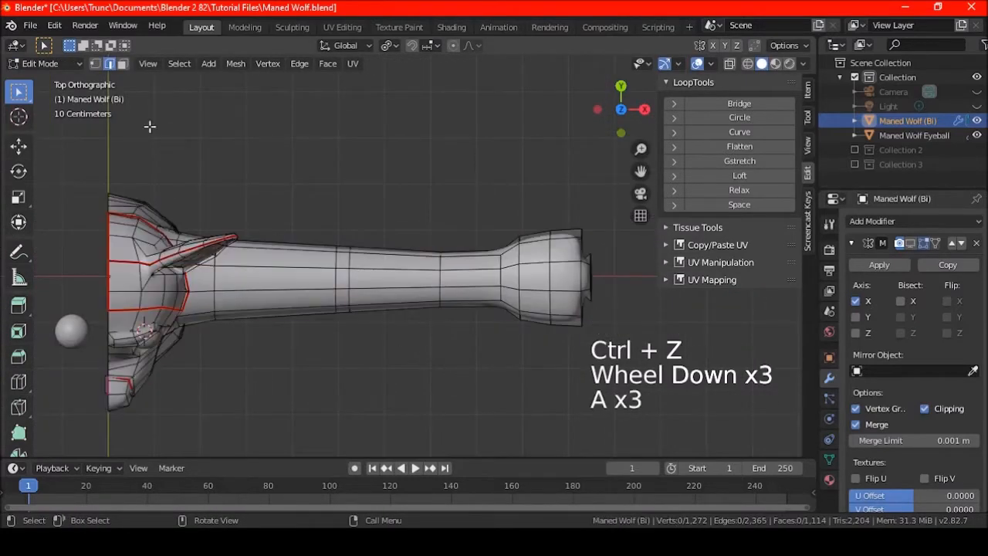
# Extrude the two end faces of the hand outward about 0.42 m along their normal and scale them up to about 1.466.
pyautogui.click(122, 64)
pyautogui.moveTo(309, 287); pyautogui.dragTo(290, 234, button='middle')
pyautogui.scroll(3, 419, 331)
pyautogui.keyDown('shift'); pyautogui.moveTo(419, 331); pyautogui.dragTo(348, 219, button='middle'); pyautogui.keyUp('shift')
pyautogui.click(338, 225)
pyautogui.keyDown('shift'); pyautogui.click(354, 203); pyautogui.keyUp('shift')
pyautogui.moveTo(418, 216); pyautogui.dragTo(378, 270, button='middle')
pyautogui.press('KP_7')
pyautogui.press('e')
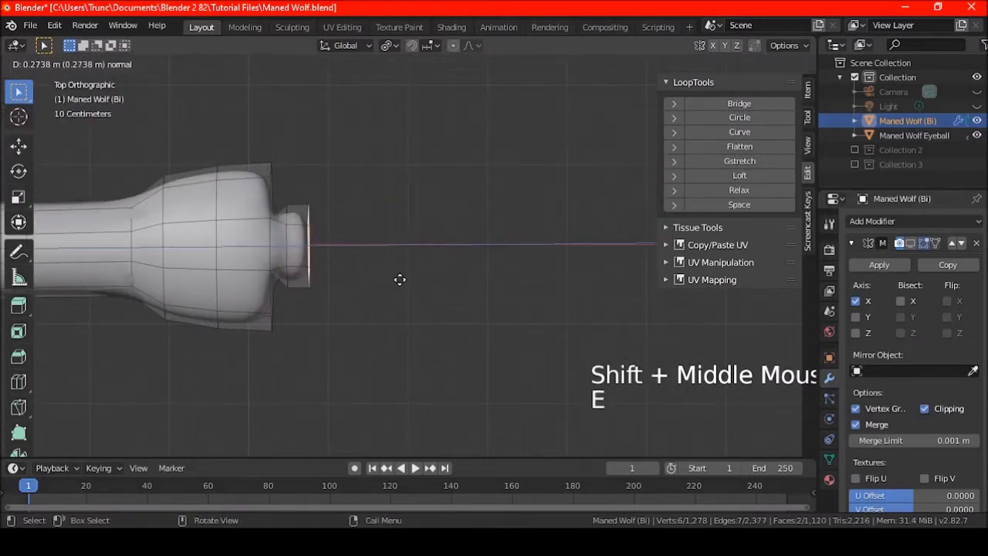
pyautogui.click(410, 281)
pyautogui.press('s')
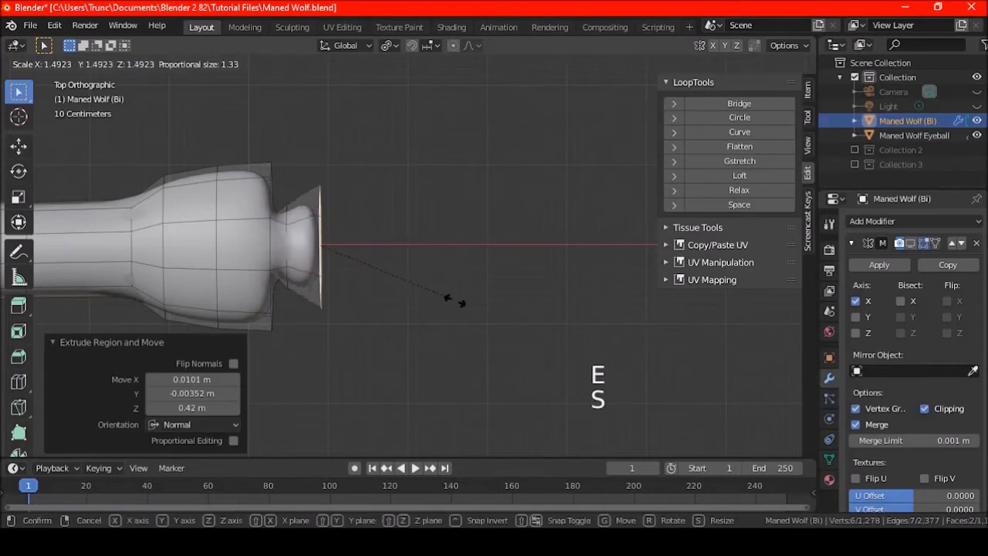
pyautogui.click(454, 292)
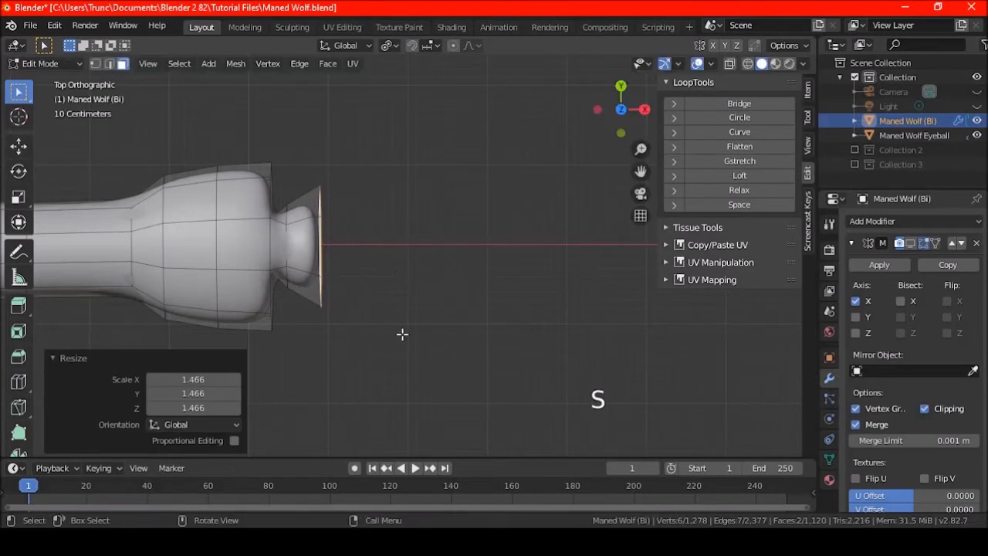
# Extrude the enlarged end faces outward about 0.602 m along their normal and scale them down to 0.550.
pyautogui.press('e')
pyautogui.click(446, 315)
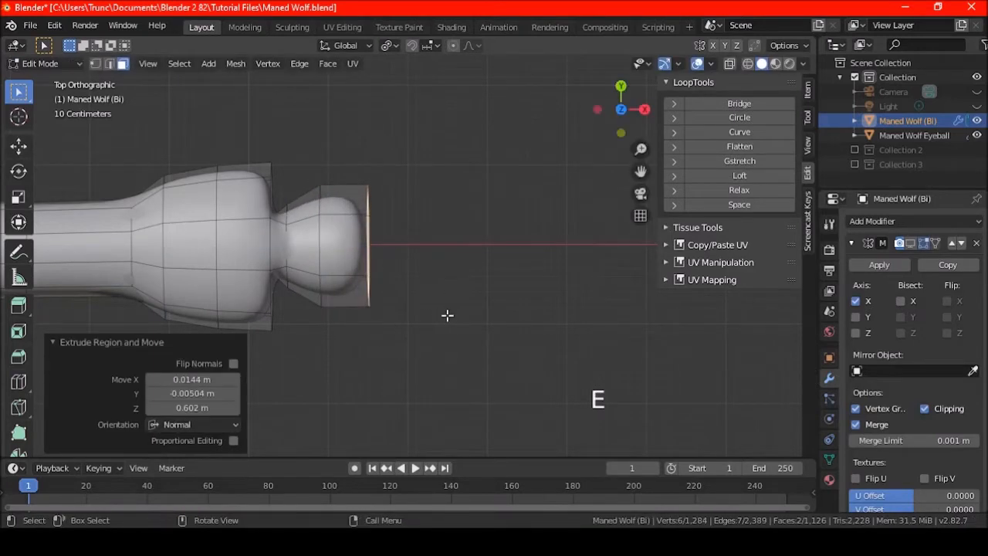
pyautogui.press('s')
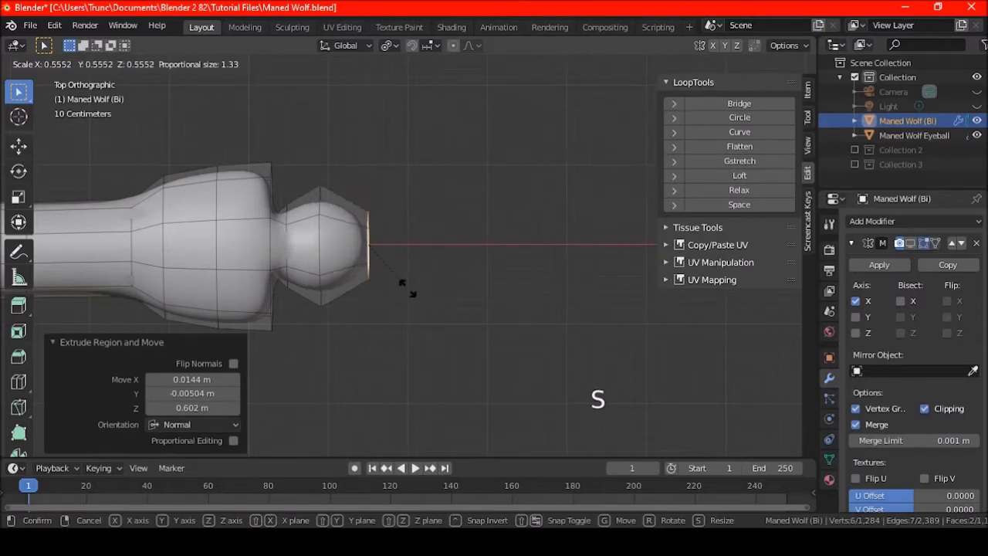
pyautogui.click(406, 288)
# Examine the shape of the tapered end faces at an angle and in the front and top views.
pyautogui.moveTo(448, 326); pyautogui.dragTo(417, 290, button='middle')
pyautogui.scroll(2, 417, 290)
pyautogui.keyDown('shift'); pyautogui.moveTo(455, 320); pyautogui.dragTo(437, 304, button='middle'); pyautogui.keyUp('shift')
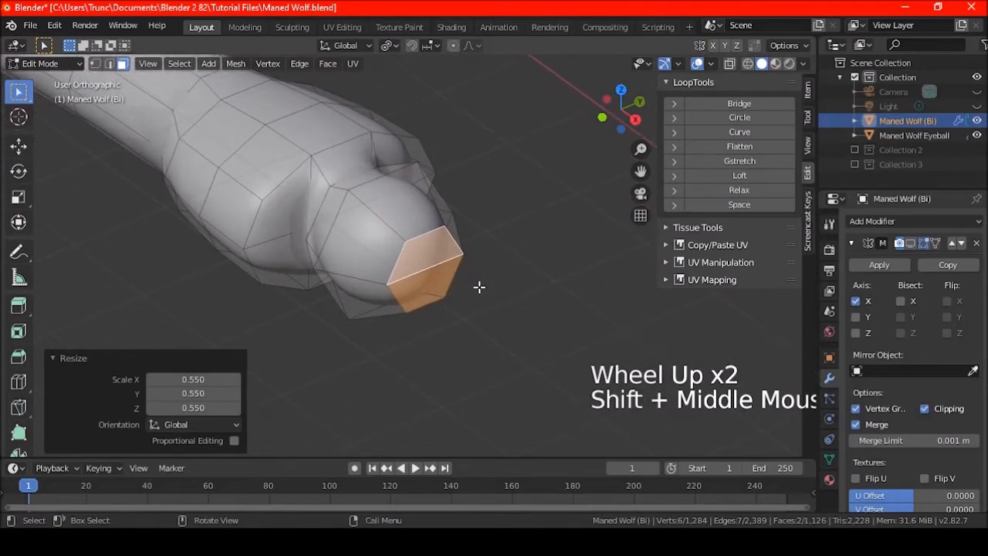
pyautogui.moveTo(388, 336); pyautogui.dragTo(485, 284, button='middle')
pyautogui.press('KP_1')
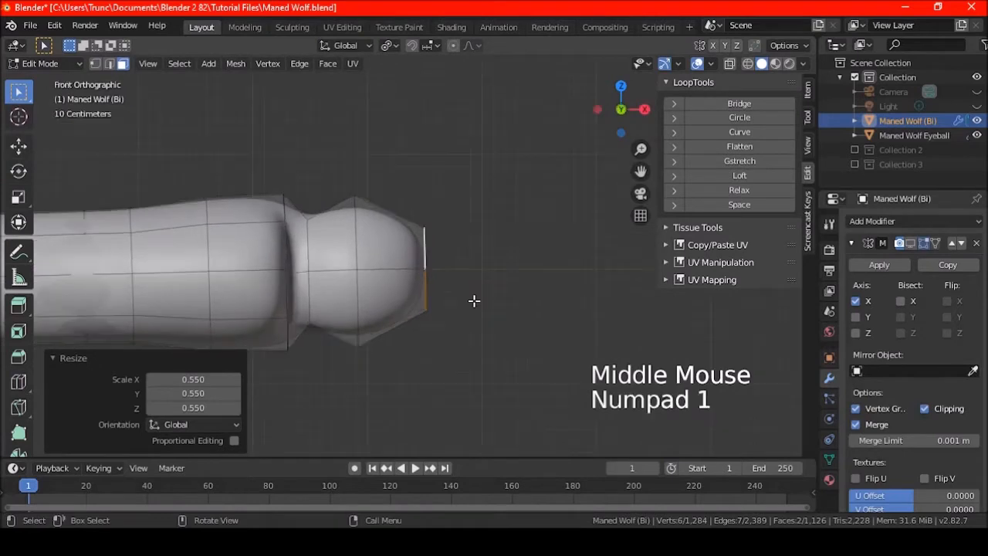
pyautogui.scroll(5, 429, 325)
pyautogui.keyDown('shift'); pyautogui.moveTo(477, 291); pyautogui.dragTo(419, 234, button='middle'); pyautogui.keyUp('shift')
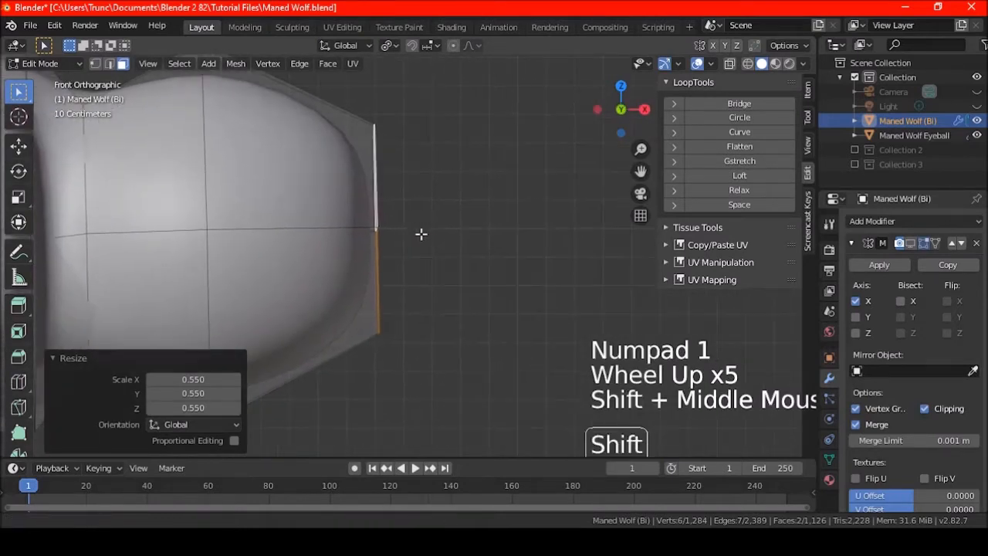
pyautogui.scroll(1, 400, 243)
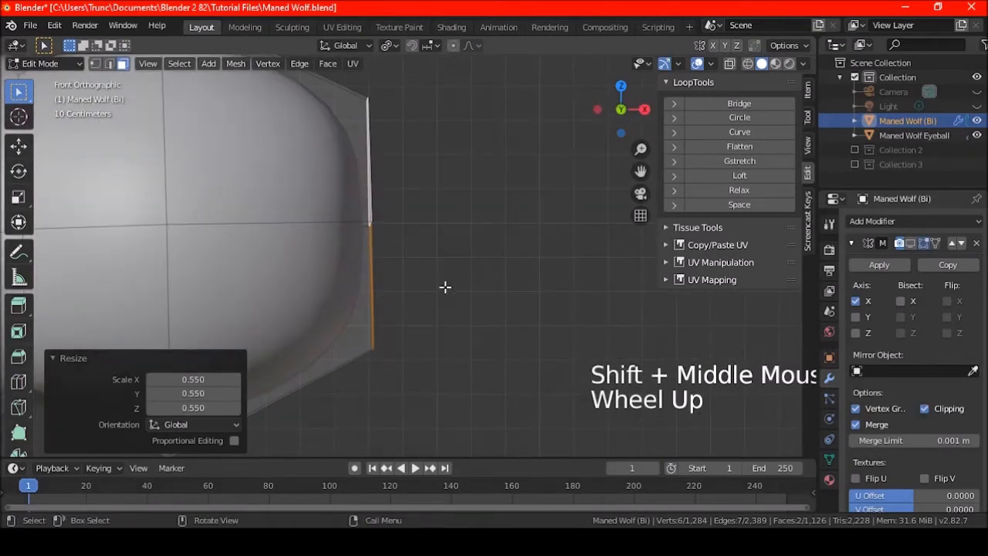
pyautogui.press('KP_7')
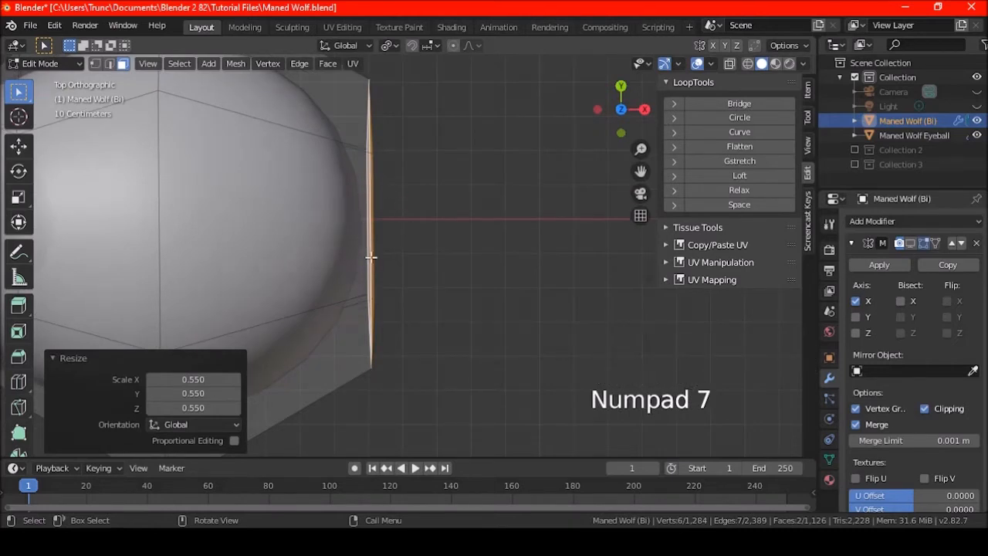
pyautogui.scroll(-4, 371, 257)
pyautogui.moveTo(470, 331); pyautogui.dragTo(358, 287, button='middle')
pyautogui.scroll(2, 359, 288)
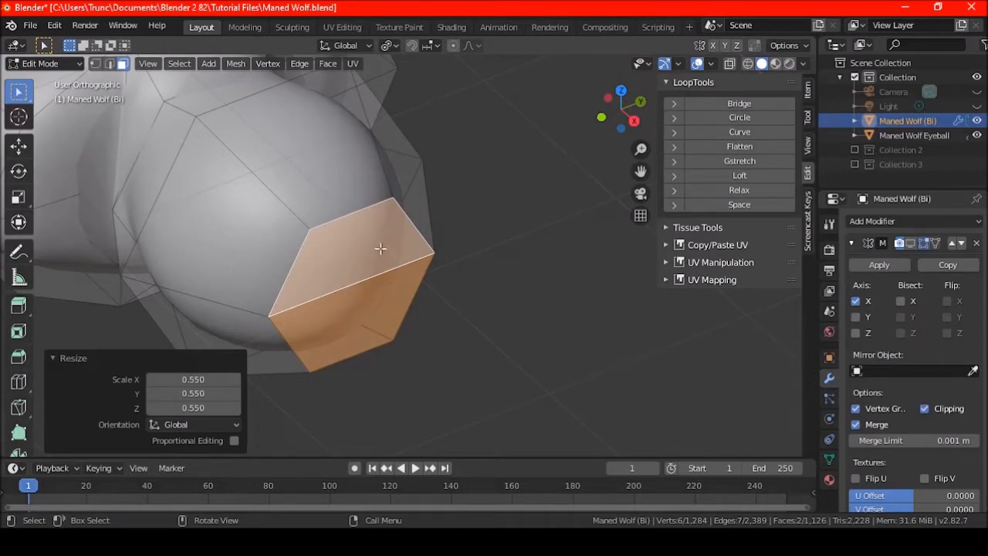
# Try moving the middle edge of the tapered hand end outward about 0.11 m along X and 0.0153 m along Z, and undo it.
pyautogui.moveTo(364, 332); pyautogui.dragTo(410, 304, button='middle')
pyautogui.click(109, 65)
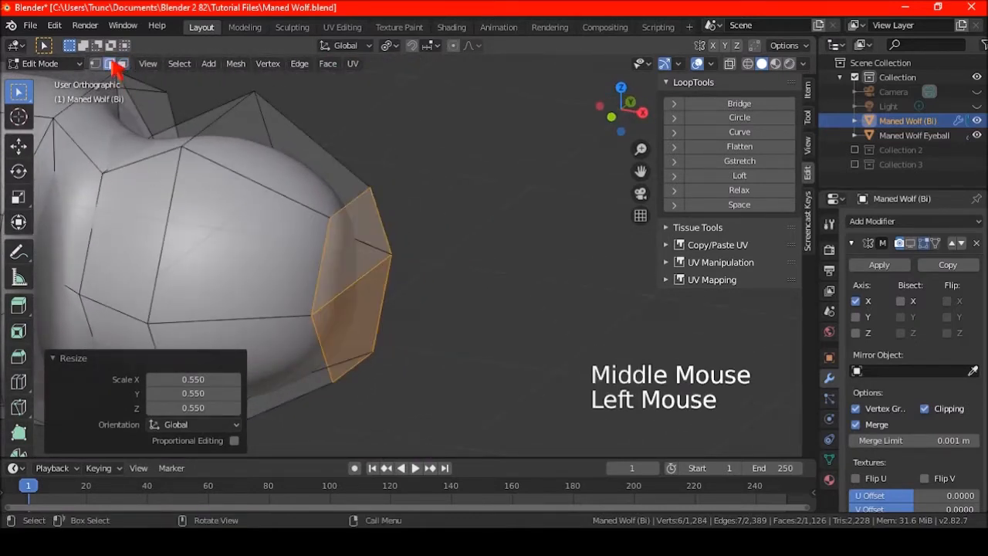
pyautogui.click(355, 282)
pyautogui.press('KP_1')
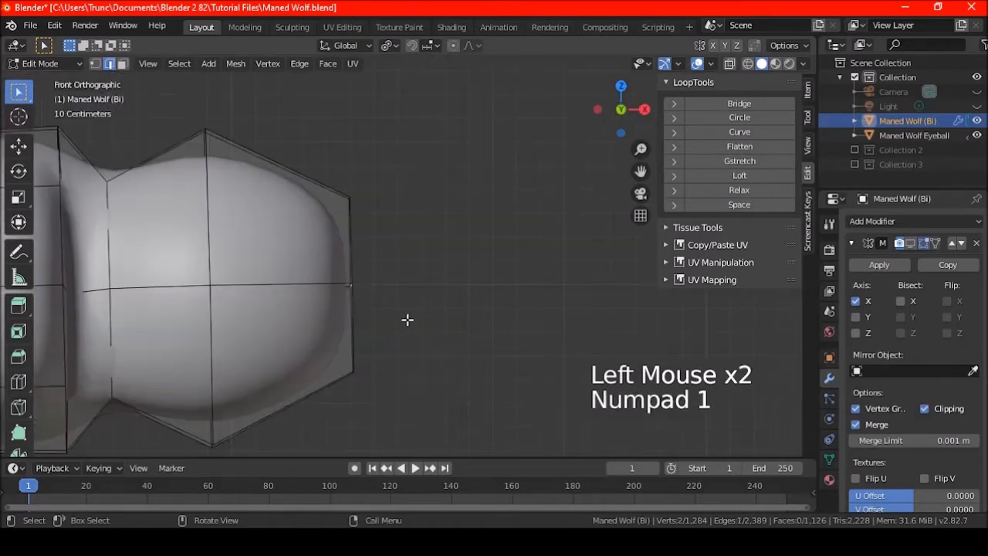
pyautogui.press('g')
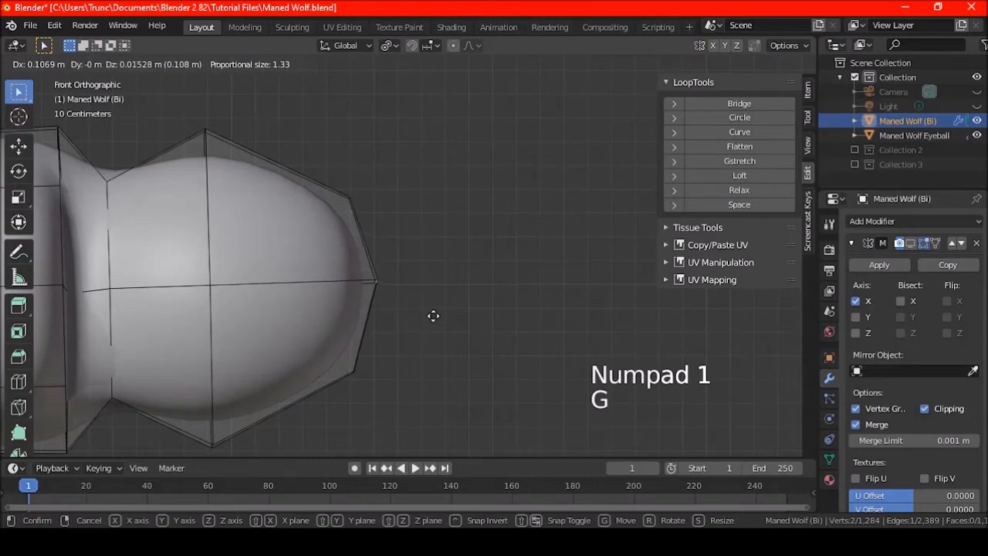
pyautogui.click(434, 316)
pyautogui.moveTo(435, 197); pyautogui.dragTo(447, 240, button='middle')
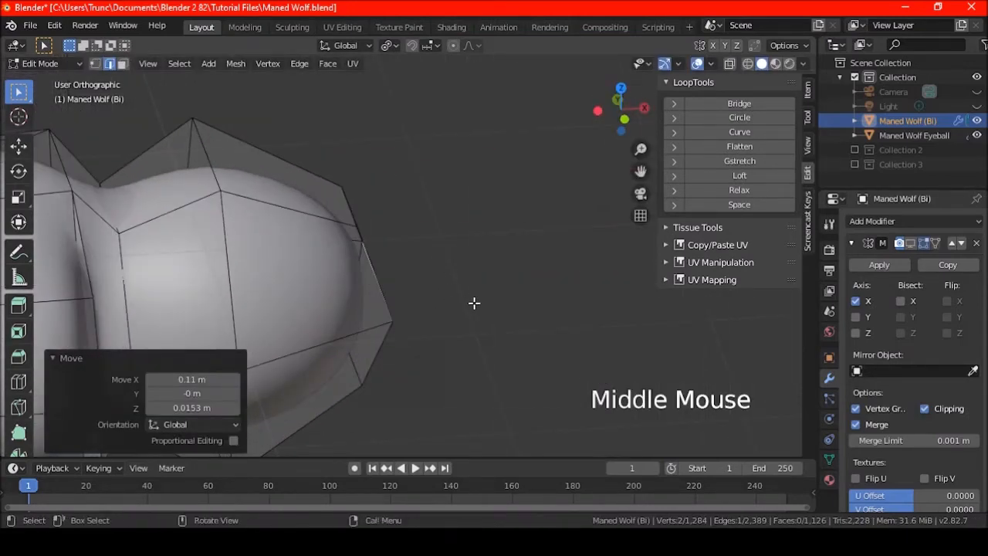
pyautogui.moveTo(474, 303); pyautogui.dragTo(392, 278, button='middle')
pyautogui.hotkey('ctrl', 'z')
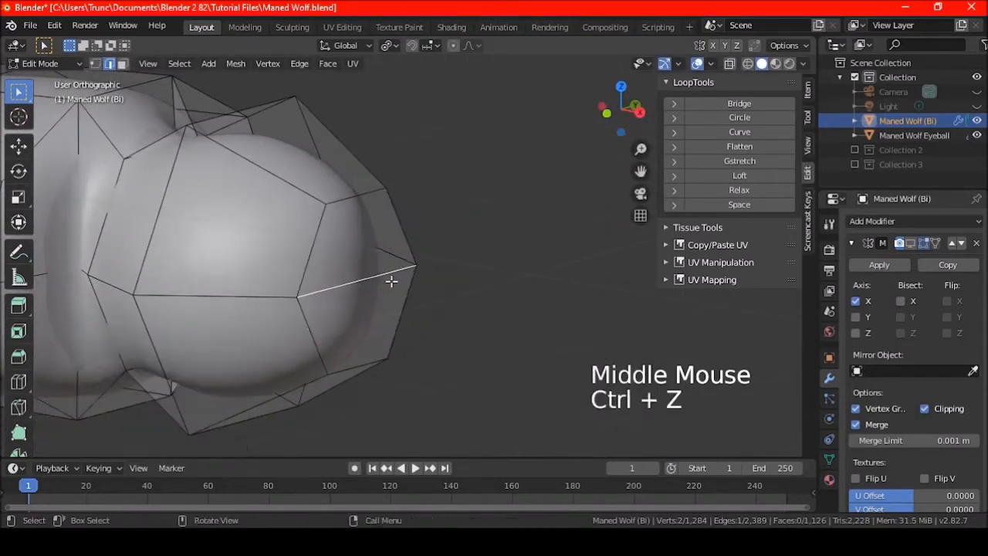
# Subdivide the middle edge of the hand end with one cut and n-gon creation disabled.
pyautogui.rightClick(398, 101)
pyautogui.click(363, 109)
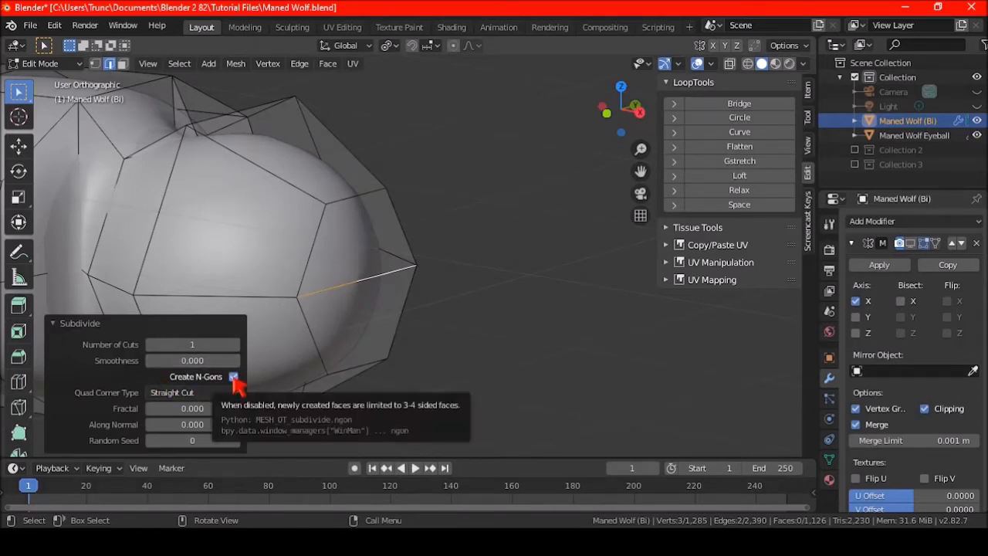
pyautogui.click(234, 377)
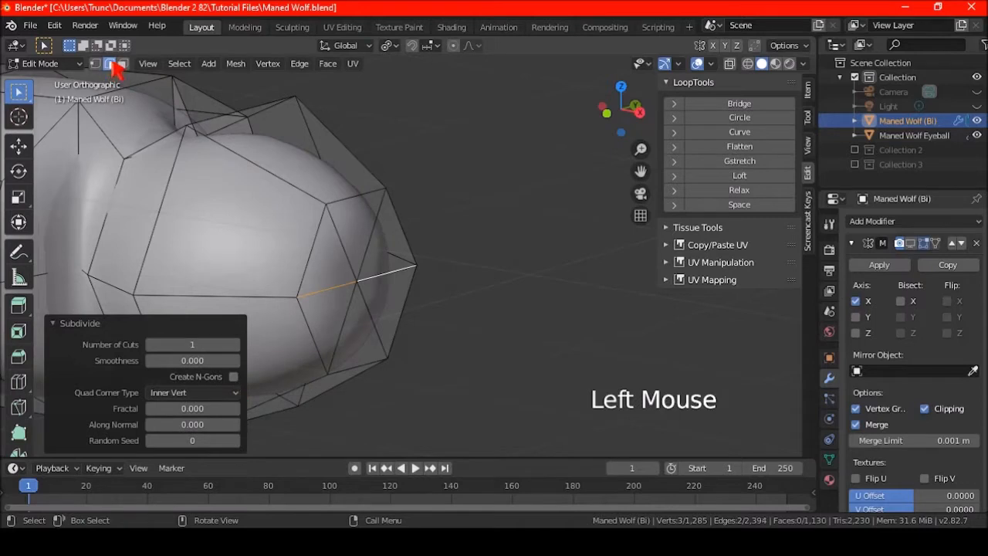
# Move the vertex at the center of the hand end outward about 0.196 m along X and 0.0122 m along Z.
pyautogui.click(95, 64)
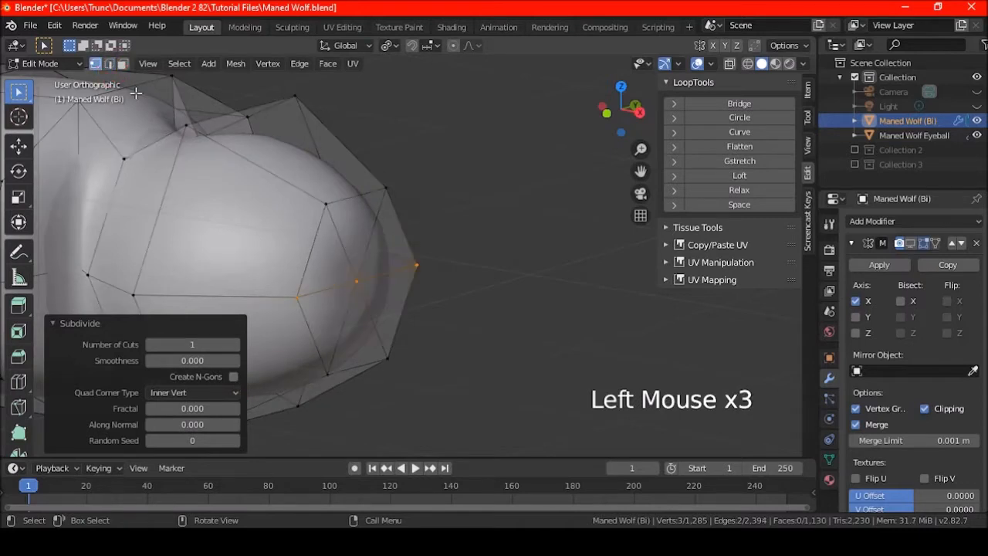
pyautogui.click(360, 288)
pyautogui.press('KP_1')
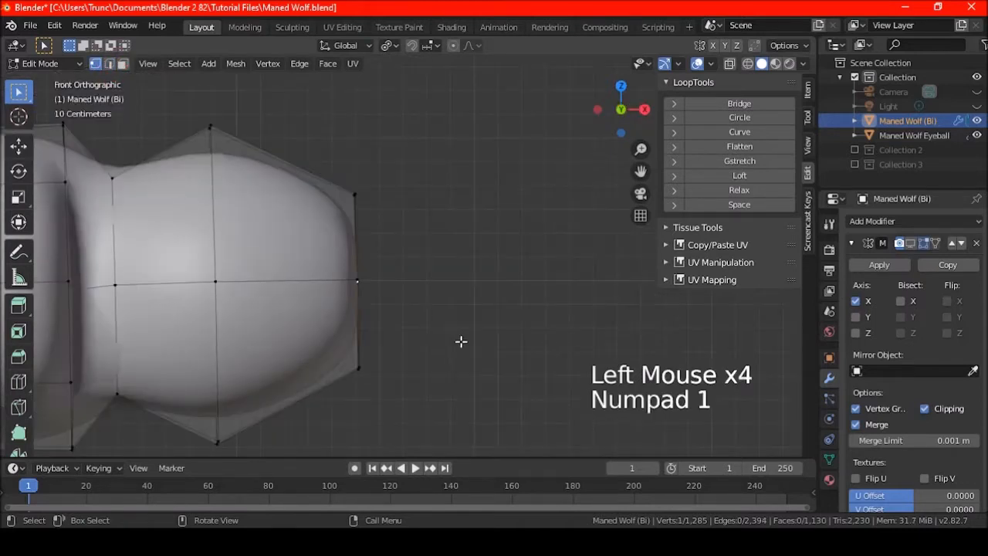
pyautogui.press('g')
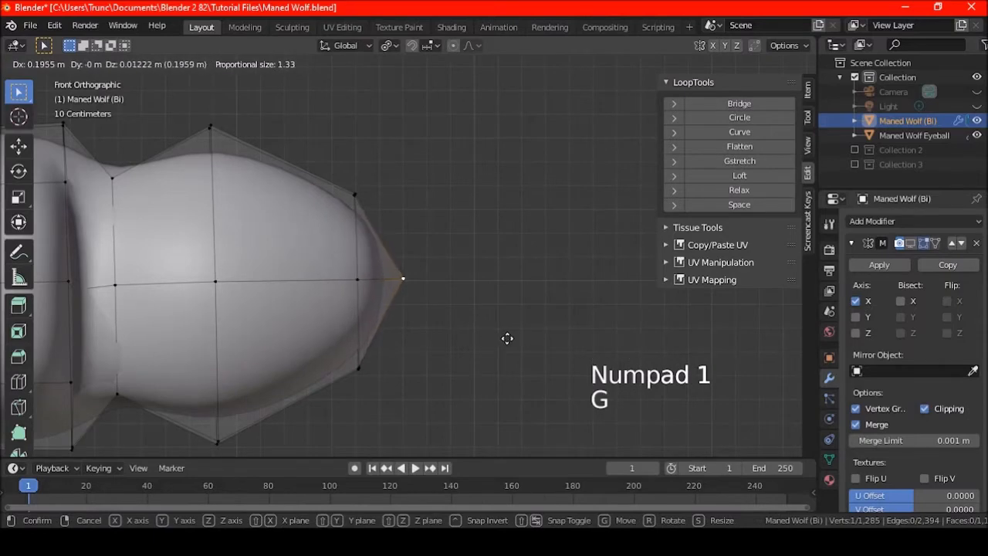
pyautogui.click(507, 338)
# Dissolve the center vertex of the hand end.
pyautogui.moveTo(507, 337); pyautogui.dragTo(378, 217, button='middle')
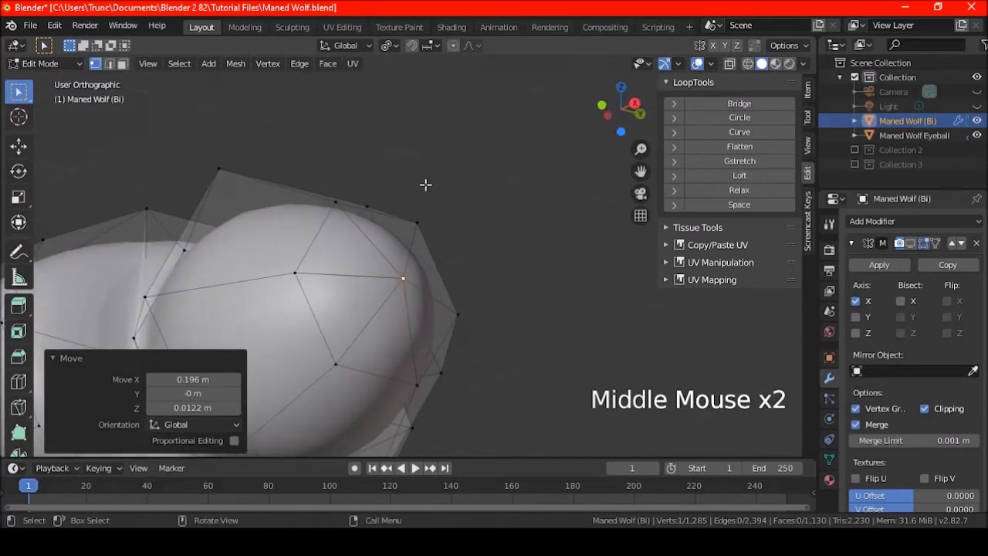
pyautogui.moveTo(435, 175); pyautogui.dragTo(456, 243, button='middle')
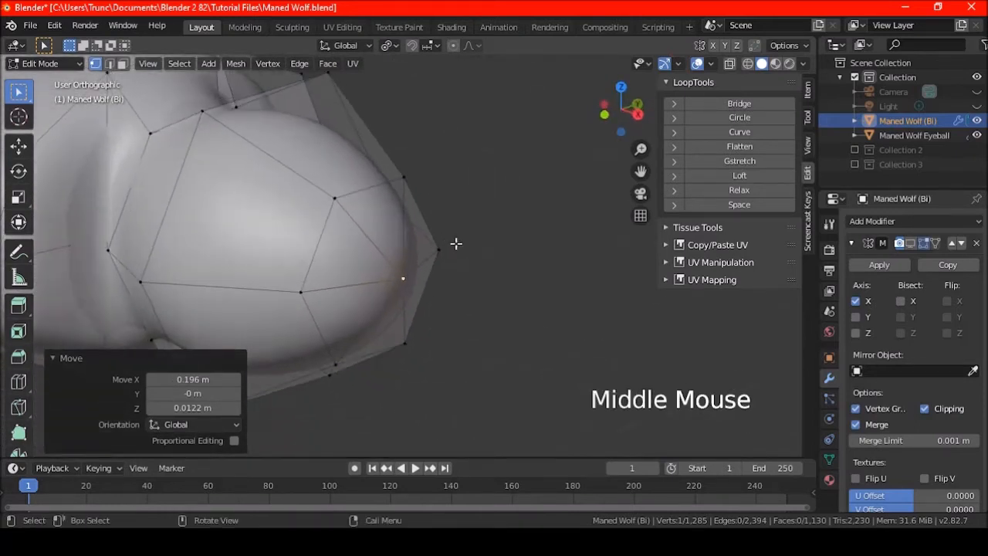
pyautogui.moveTo(448, 208); pyautogui.dragTo(459, 341, button='middle')
pyautogui.press('KP_7')
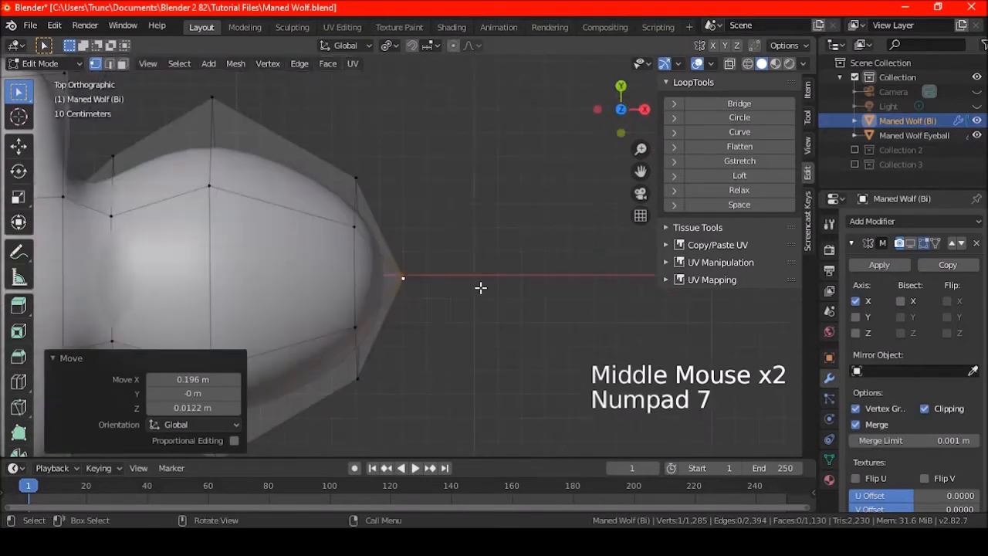
pyautogui.press('Delete')
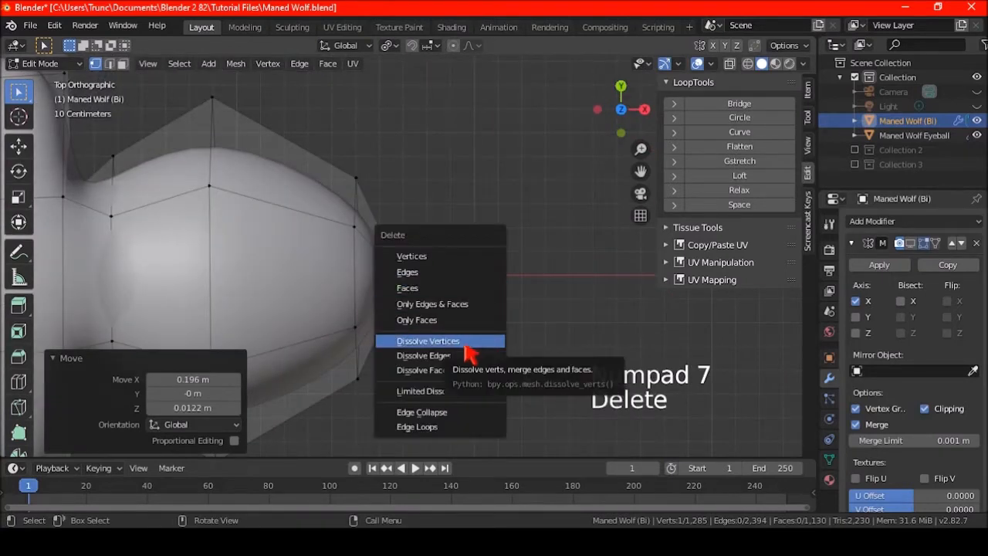
pyautogui.click(455, 340)
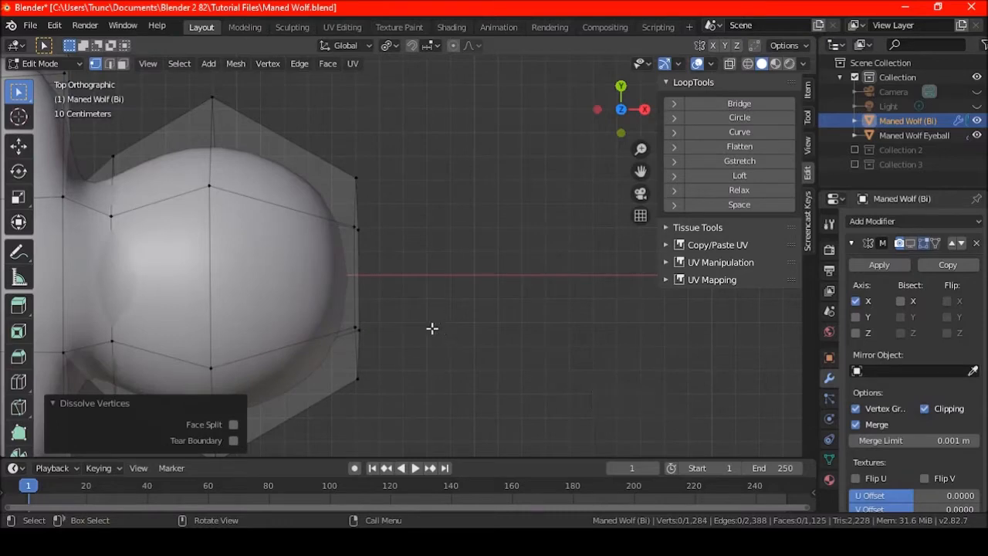
pyautogui.moveTo(476, 359); pyautogui.dragTo(383, 221, button='middle')
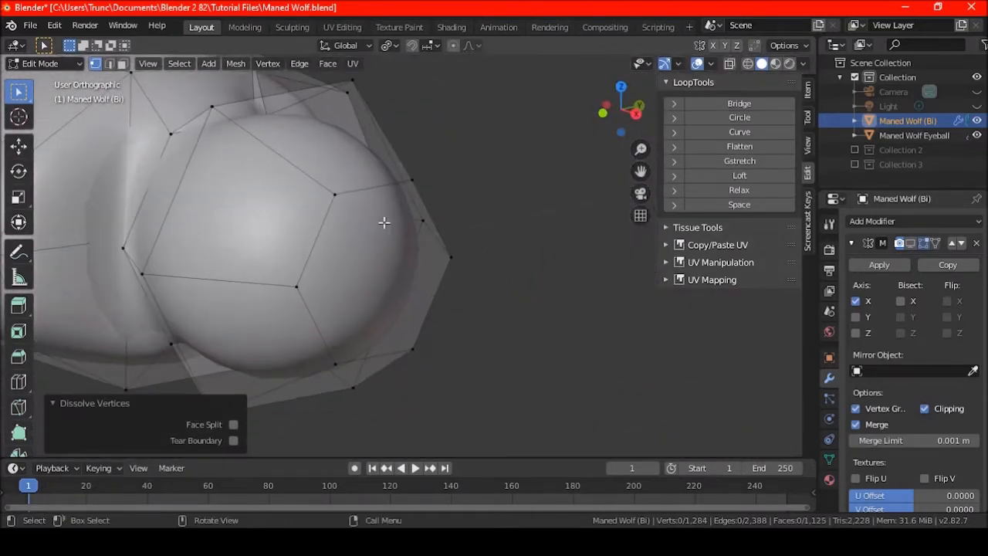
# Try connecting the two opposite middle vertices of the end face with an edge, and undo the connection.
pyautogui.scroll(-2, 384, 221)
pyautogui.scroll(-2, 384, 223)
pyautogui.scroll(1, 378, 245)
pyautogui.keyDown('shift'); pyautogui.moveTo(378, 245); pyautogui.dragTo(399, 340, button='middle'); pyautogui.keyUp('shift')
pyautogui.scroll(1, 437, 328)
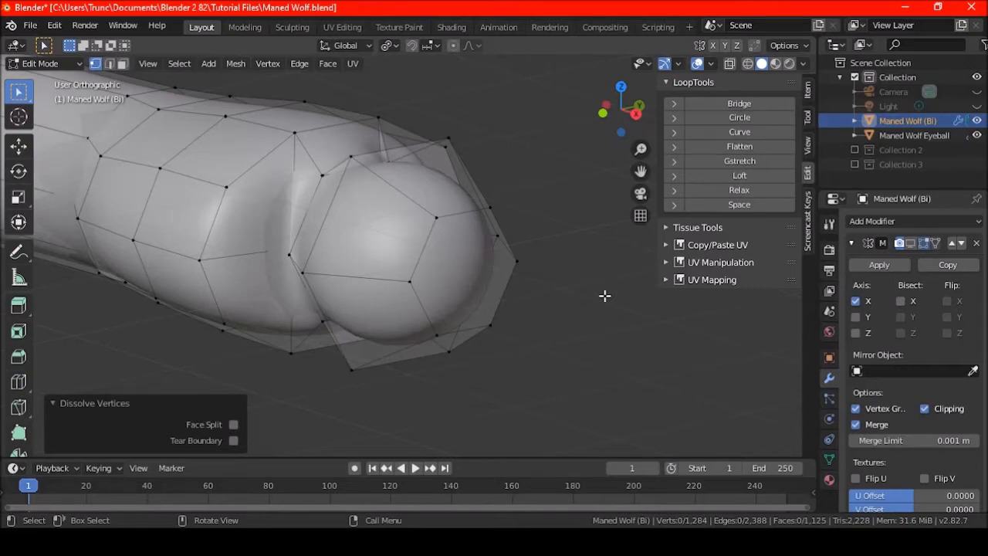
pyautogui.moveTo(481, 247)
pyautogui.mouseDown(button='middle')
pyautogui.moveTo(509, 247)
pyautogui.moveTo(482, 247)
pyautogui.mouseUp(button='middle')
pyautogui.click(428, 264)
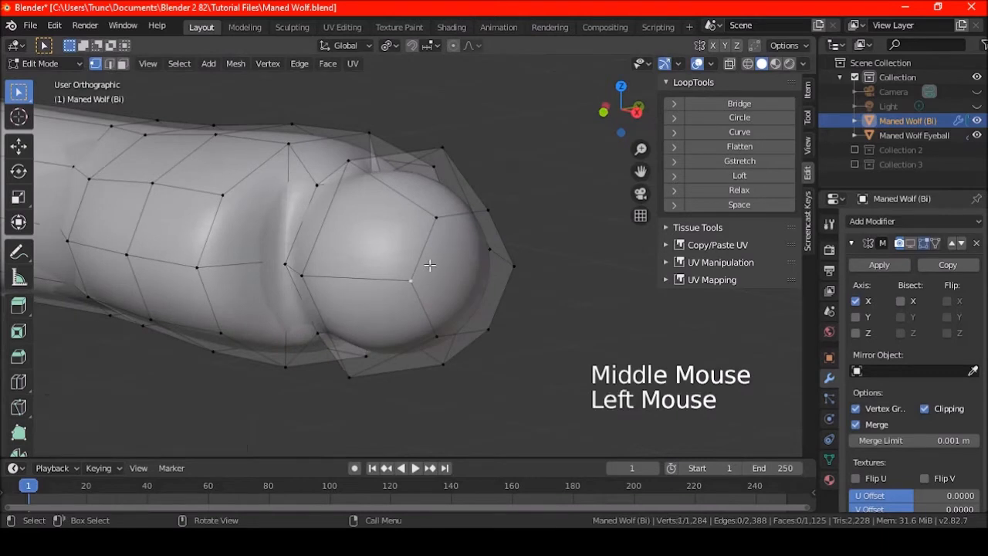
pyautogui.keyDown('shift'); pyautogui.click(506, 259); pyautogui.keyUp('shift')
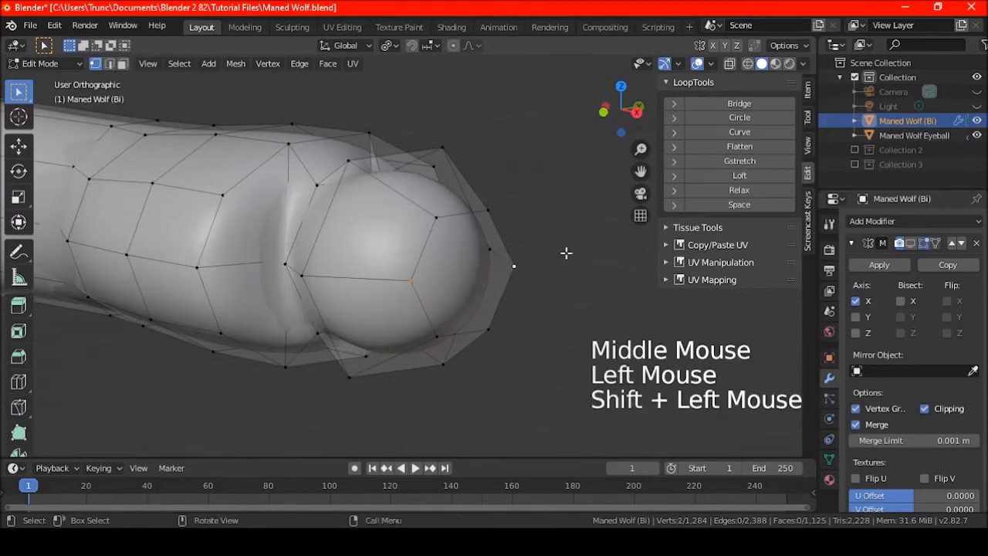
pyautogui.press('j')
pyautogui.moveTo(511, 267); pyautogui.dragTo(543, 249, button='middle')
pyautogui.hotkey('ctrl', 'z')
pyautogui.scroll(2, 542, 264)
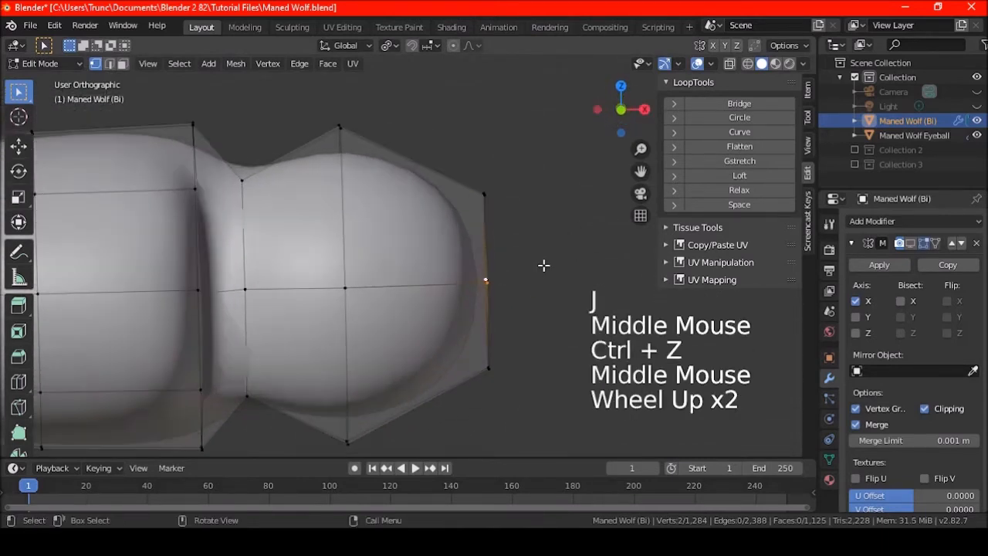
# Compare the tip with and without the connecting edge by redoing and undoing the connection, leaving it undone.
pyautogui.hotkey('ctrl', 'shift', 'z')
pyautogui.hotkey('ctrl', 'z')
pyautogui.hotkey('ctrl', 'shift', 'z')
pyautogui.moveTo(543, 265); pyautogui.dragTo(487, 267, button='middle')
pyautogui.hotkey('ctrl', 'z')
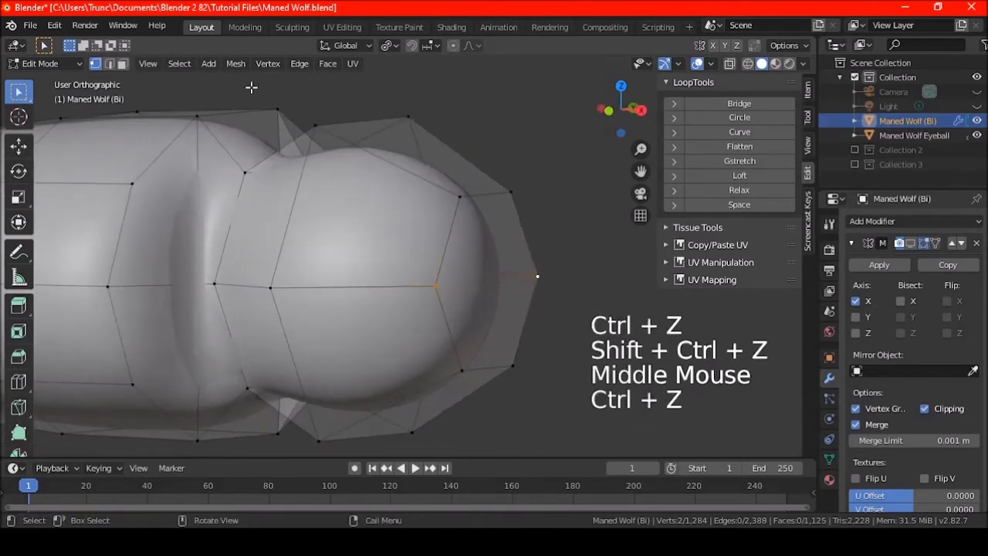
# Try Poke Faces on the single end face of the hand, compare the result, and undo it.
pyautogui.click(121, 63)
pyautogui.click(490, 270)
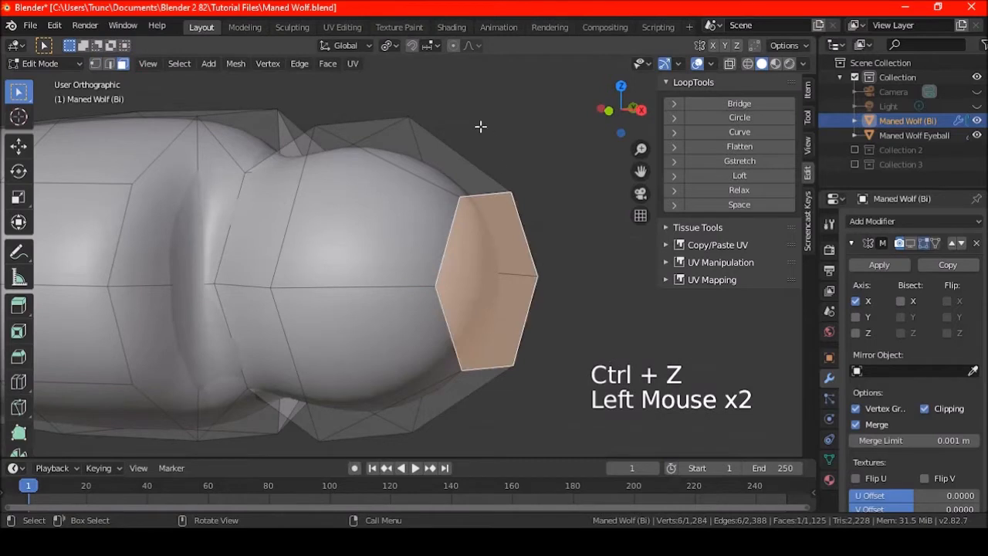
pyautogui.click(327, 63)
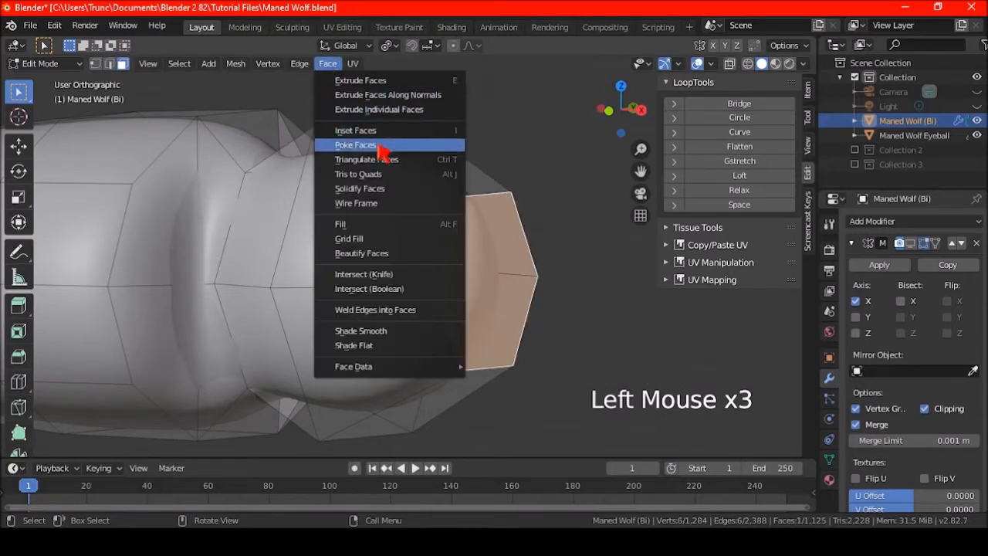
pyautogui.click(380, 150)
pyautogui.keyDown('shift'); pyautogui.moveTo(454, 231); pyautogui.dragTo(445, 324, button='middle'); pyautogui.keyUp('shift')
pyautogui.hotkey('ctrl', 'z')
pyautogui.hotkey('ctrl', 'shift', 'z')
pyautogui.hotkey('ctrl', 'z')
# Clear the face selection and save the file.
pyautogui.scroll(-2, 476, 172)
pyautogui.press('a')
pyautogui.press('a')
pyautogui.press('a')
pyautogui.scroll(-4, 364, 195)
pyautogui.scroll(2, 466, 331)
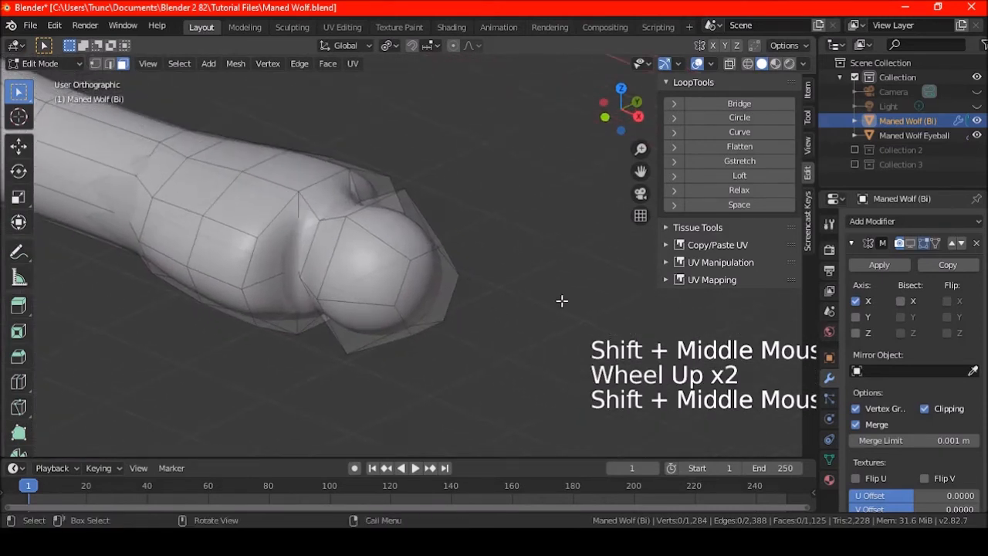
pyautogui.hotkey('ctrl', 's')
# Duplicate the rounded end segment's faces, offset the copy about -1.6 m in X, -1.89 m in Y and -0.402 m in Z, and hide it.
pyautogui.moveTo(484, 226); pyautogui.dragTo(441, 243, button='middle')
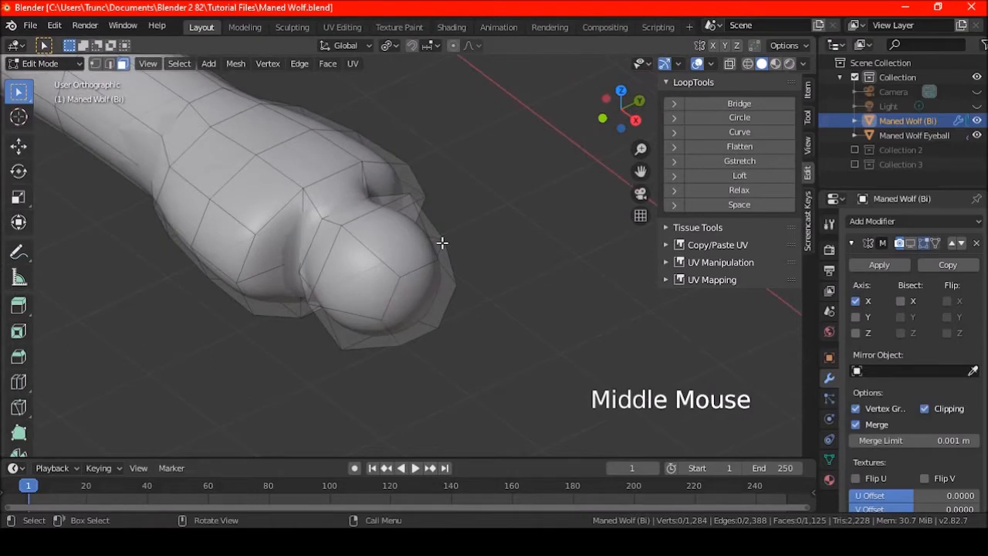
pyautogui.click(421, 306)
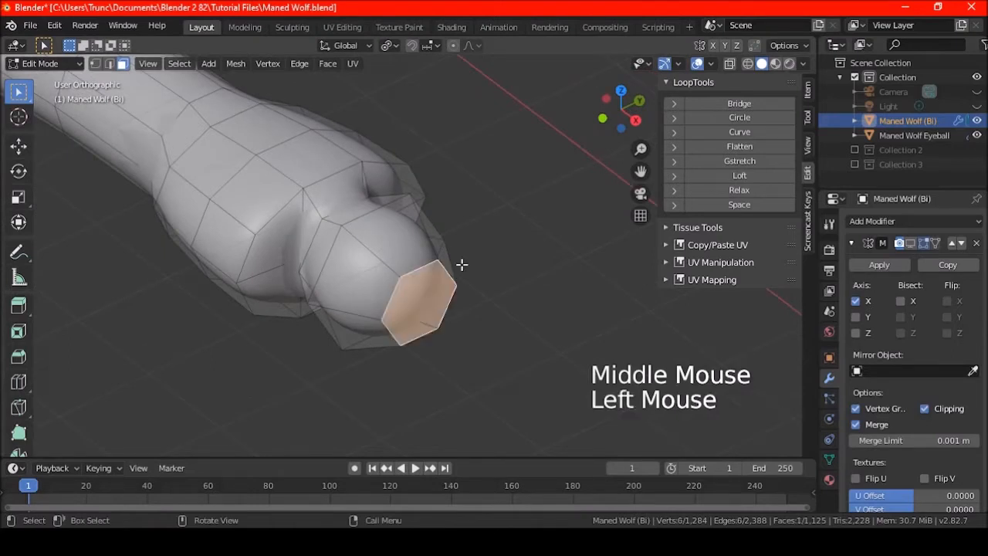
pyautogui.press('ctrl+KP_Add')
pyautogui.press('ctrl+KP_Add')
pyautogui.moveTo(463, 245); pyautogui.dragTo(484, 268, button='middle')
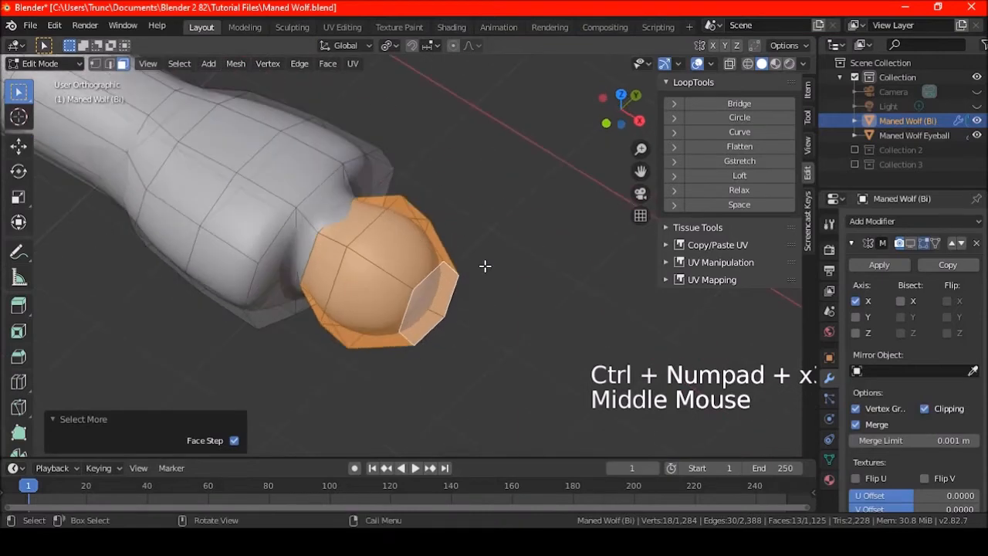
pyautogui.hotkey('shift', 'd')
pyautogui.click(206, 337)
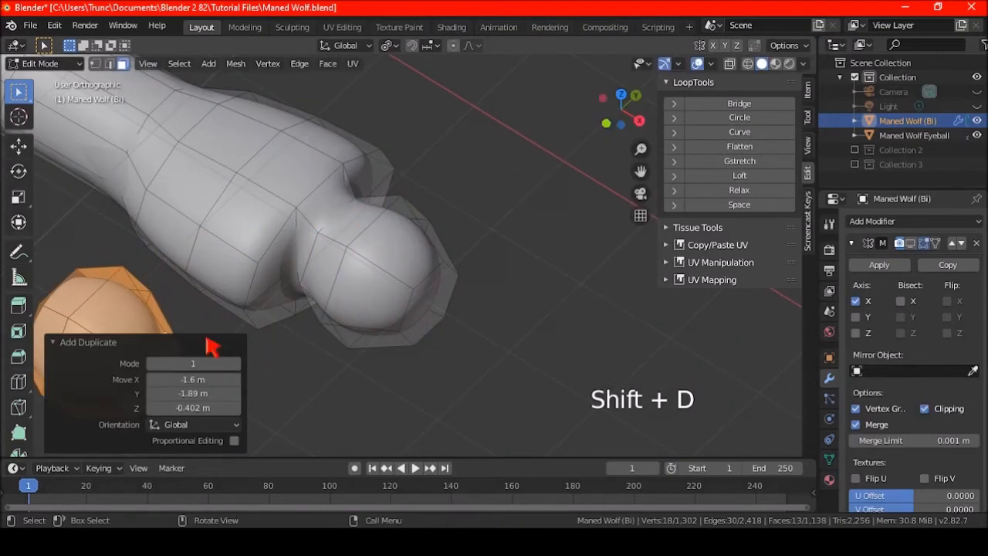
pyautogui.press('h')
# Select the end face of the remaining rounded segment, grow the selection by two steps, and scale it down to 0.810.
pyautogui.click(429, 297)
pyautogui.moveTo(428, 297); pyautogui.dragTo(496, 233, button='middle')
pyautogui.press('ctrl+KP_Add')
pyautogui.press('ctrl+KP_Add')
pyautogui.press('KP_3')
pyautogui.press('KP_1')
pyautogui.press('s')
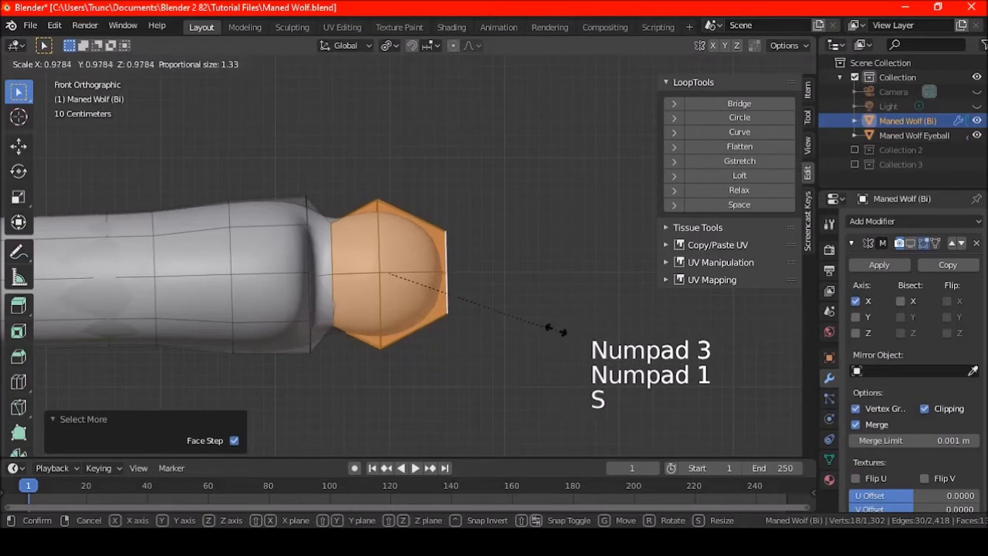
pyautogui.click(524, 311)
# Move the scaled end segment about -0.114 m along X, closer to the arm.
pyautogui.press('g')
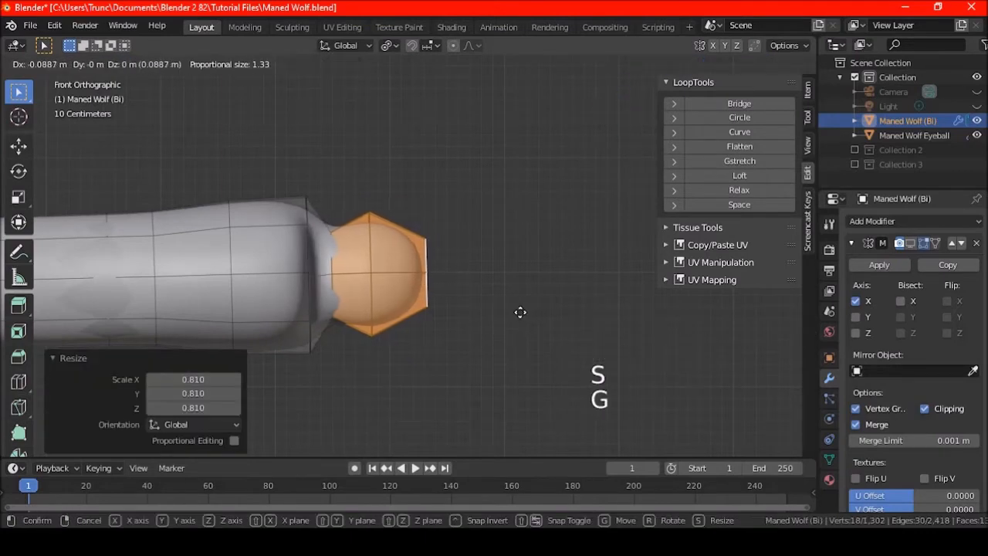
pyautogui.click(517, 309)
pyautogui.moveTo(483, 236); pyautogui.dragTo(445, 262, button='middle')
pyautogui.press('KP_1')
pyautogui.scroll(2, 401, 317)
pyautogui.keyDown('shift'); pyautogui.moveTo(407, 330); pyautogui.dragTo(476, 246, button='middle'); pyautogui.keyUp('shift')
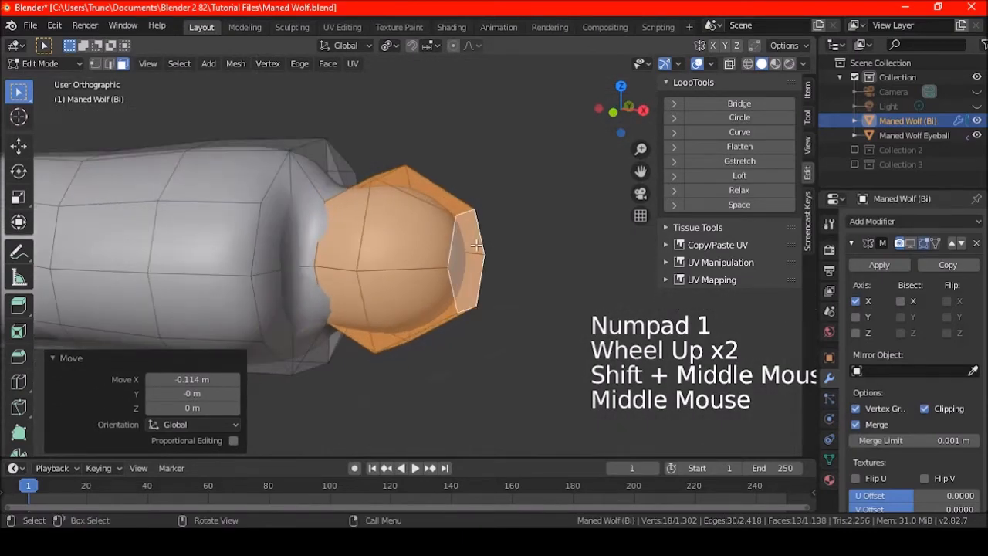
# Try shrinking the selection to the outer end faces and extruding them outward about 0.63 m, and undo both.
pyautogui.press('ctrl+KP_Subtract')
pyautogui.press('KP_1')
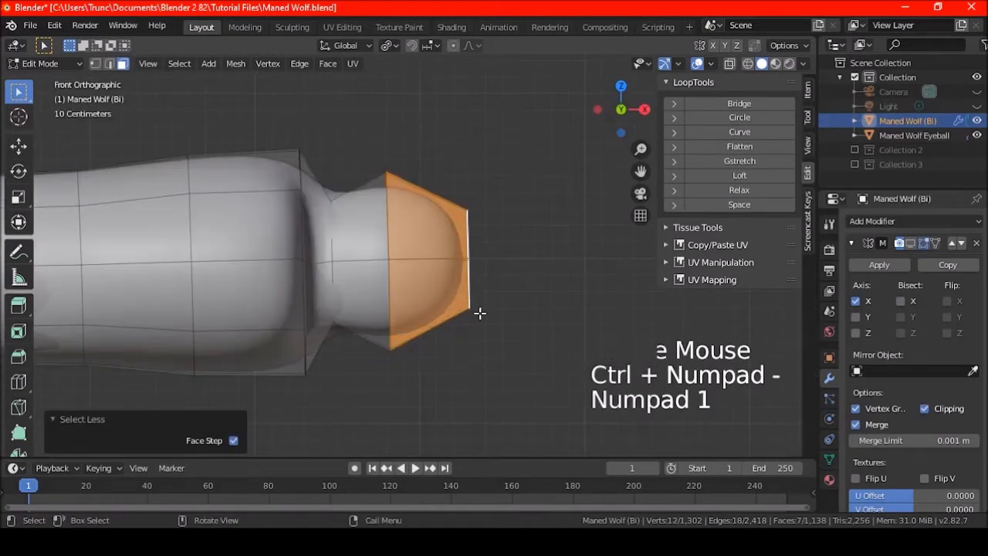
pyautogui.press('e')
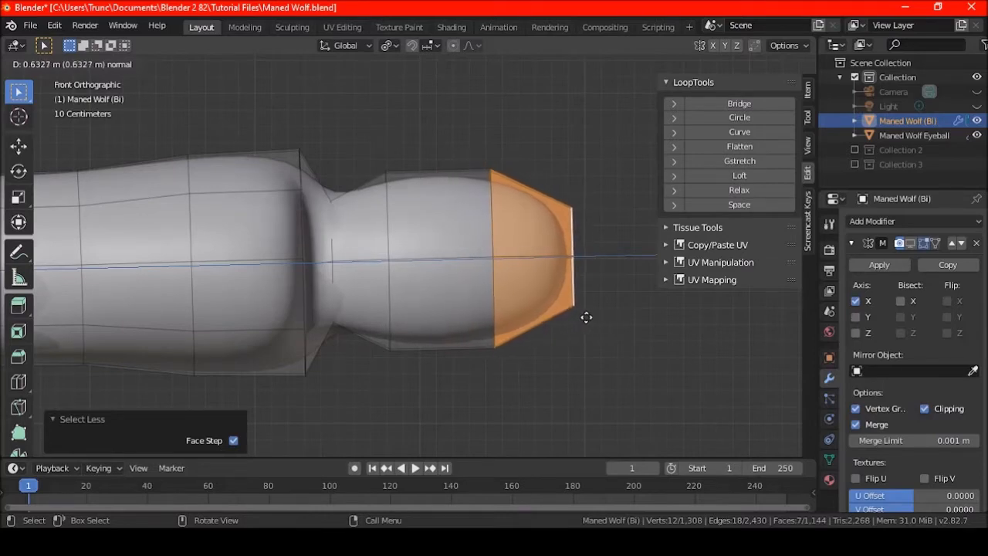
pyautogui.click(595, 317)
pyautogui.moveTo(551, 274); pyautogui.dragTo(493, 286, button='middle')
pyautogui.hotkey('ctrl', 'z')
pyautogui.hotkey('ctrl', 'z')
pyautogui.hotkey('ctrl', 'z')
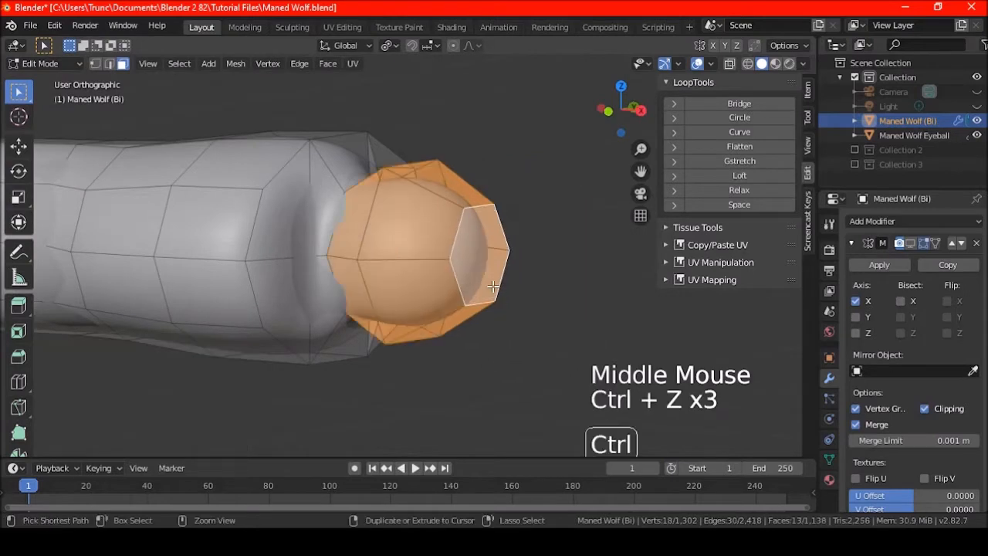
# Scale the selected end segment down to about 0.88 and move it about -0.066 m along X, closer to the arm.
pyautogui.press('KP_1')
pyautogui.press('s')
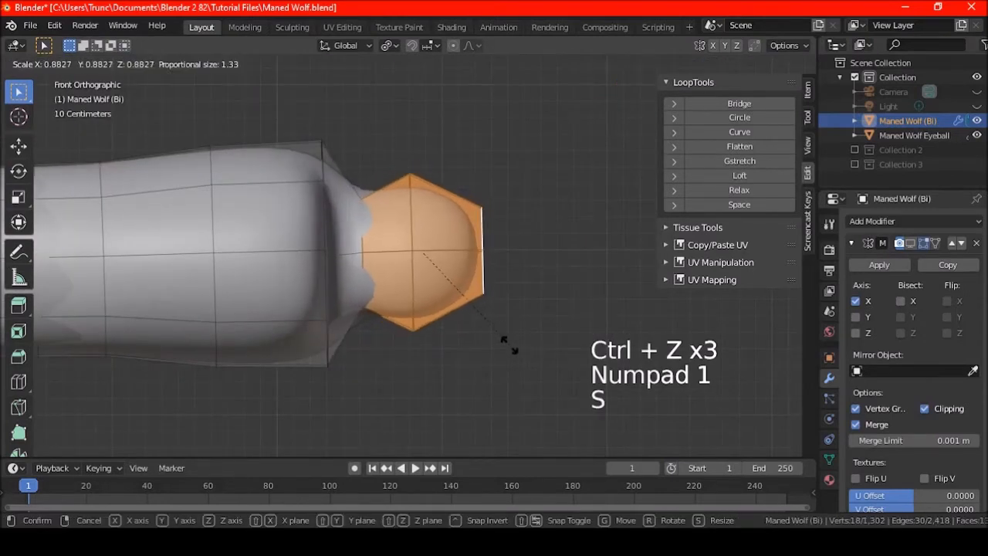
pyautogui.click(509, 343)
pyautogui.press('g')
pyautogui.click(497, 345)
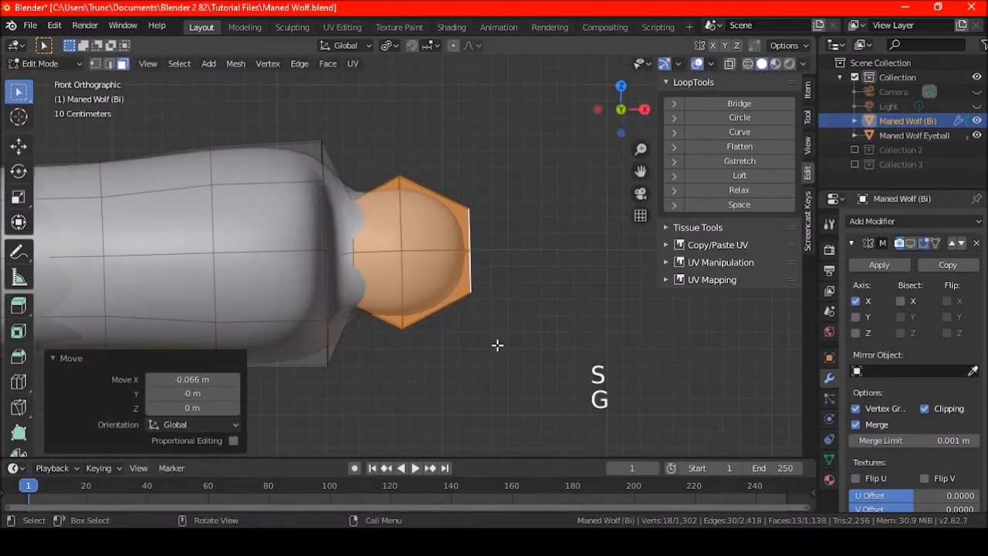
# Shrink the selection to the outer end faces, extrude them outward about 0.715 m, and scale them up to 1.110.
pyautogui.press('ctrl+KP_Subtract')
pyautogui.press('e')
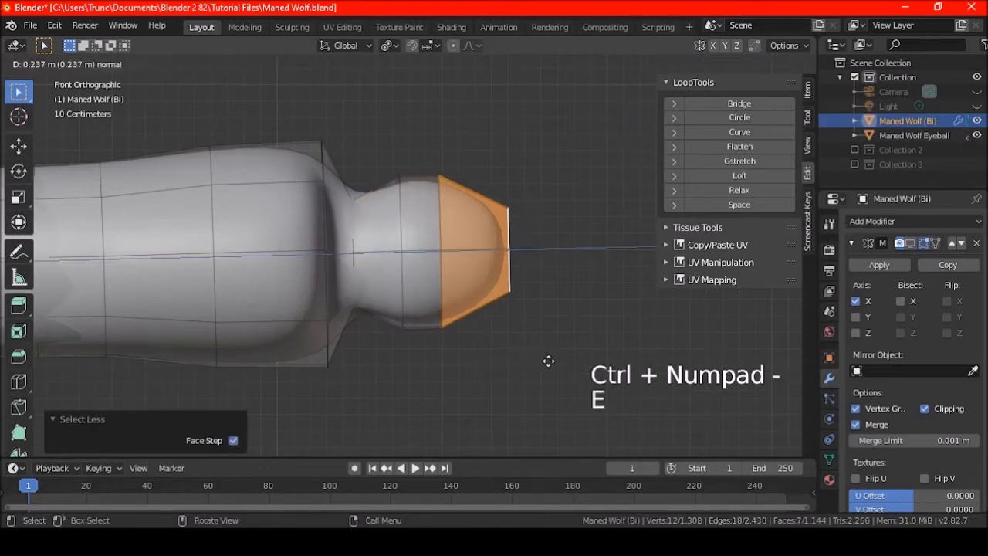
pyautogui.click(620, 367)
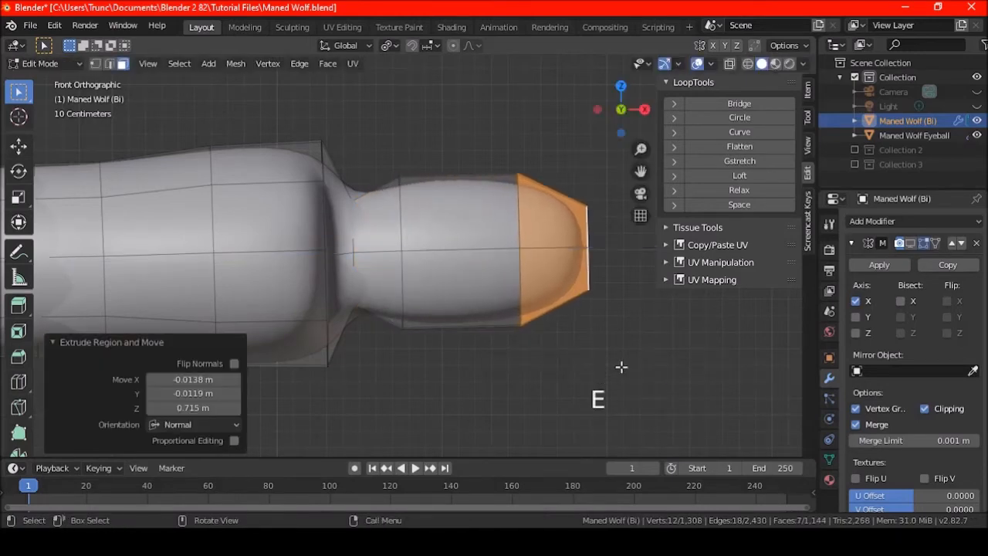
pyautogui.press('s')
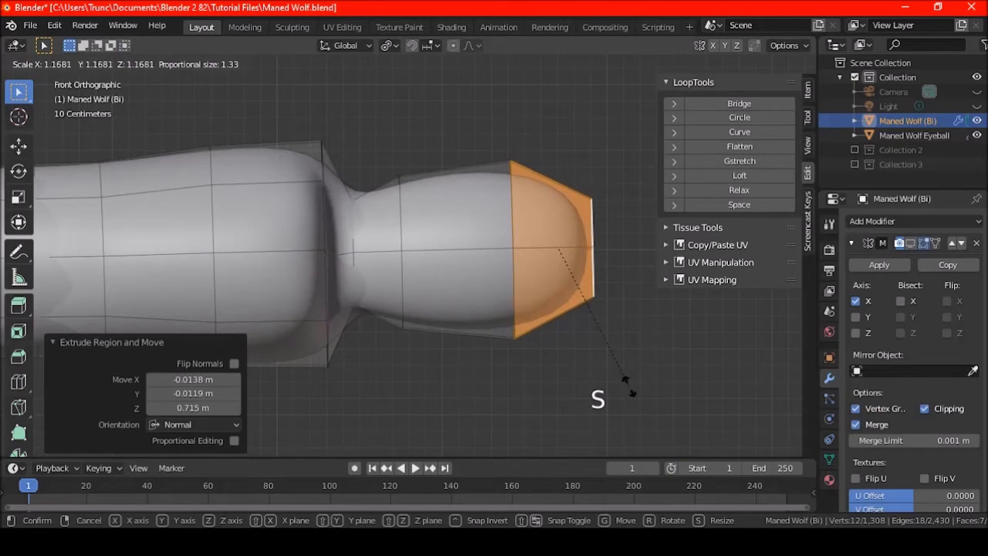
pyautogui.click(622, 381)
# Add one edge loop around the middle of the extruded finger section with slide factor 0.065 and smoothness 0.760.
pyautogui.keyDown('shift'); pyautogui.moveTo(520, 283); pyautogui.dragTo(490, 289, button='middle'); pyautogui.keyUp('shift')
pyautogui.hotkey('ctrl', 'r')
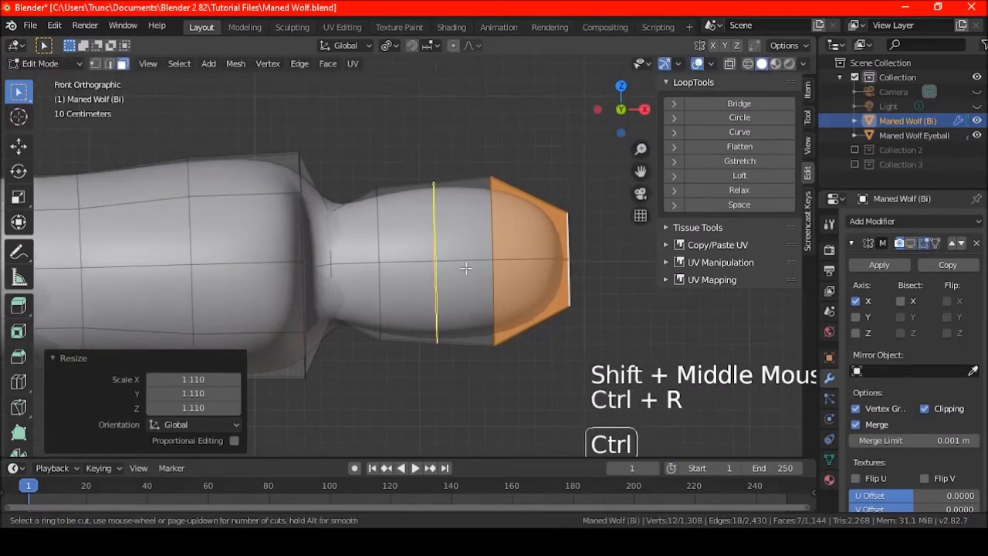
pyautogui.click(459, 261)
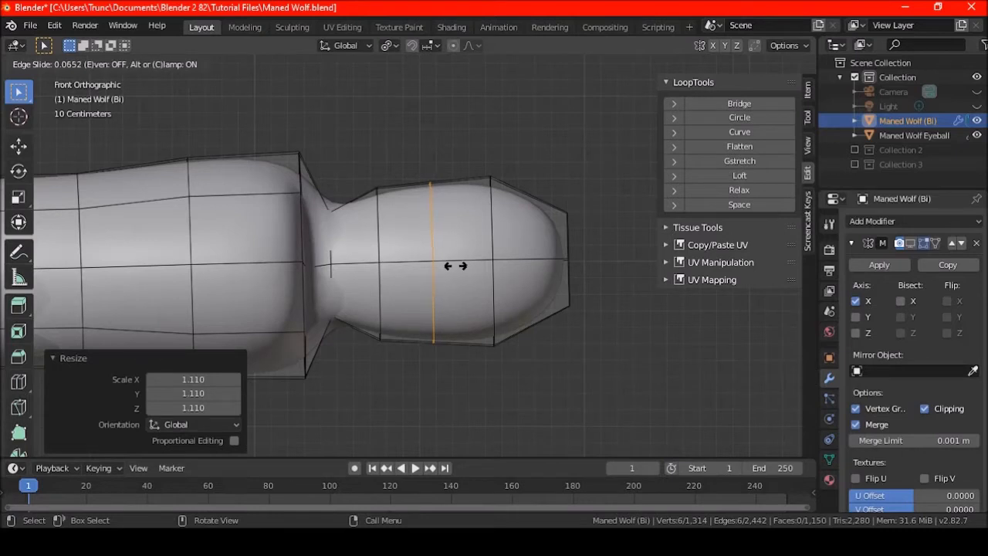
pyautogui.click(454, 265)
pyautogui.moveTo(213, 336); pyautogui.dragTo(255, 336)
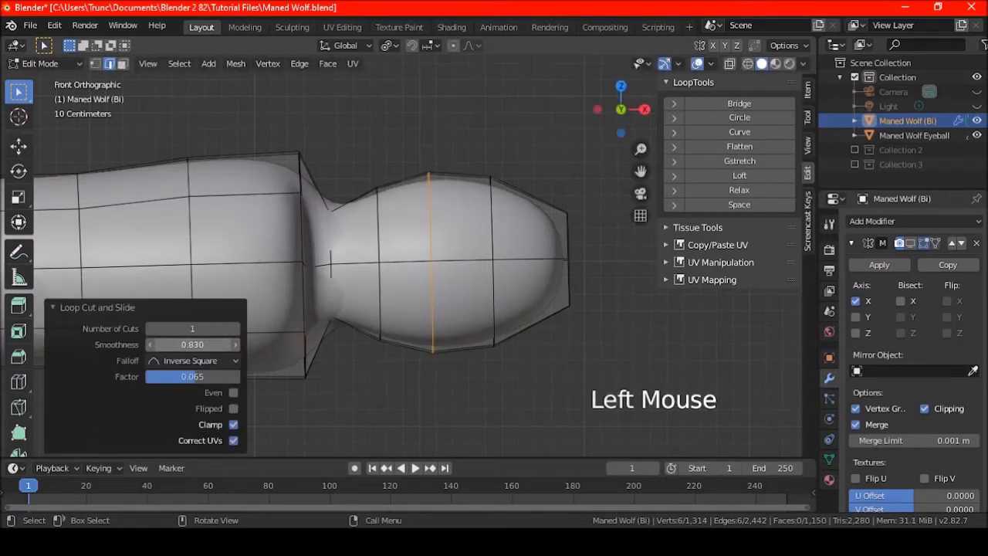
pyautogui.moveTo(193, 344); pyautogui.dragTo(190, 344)
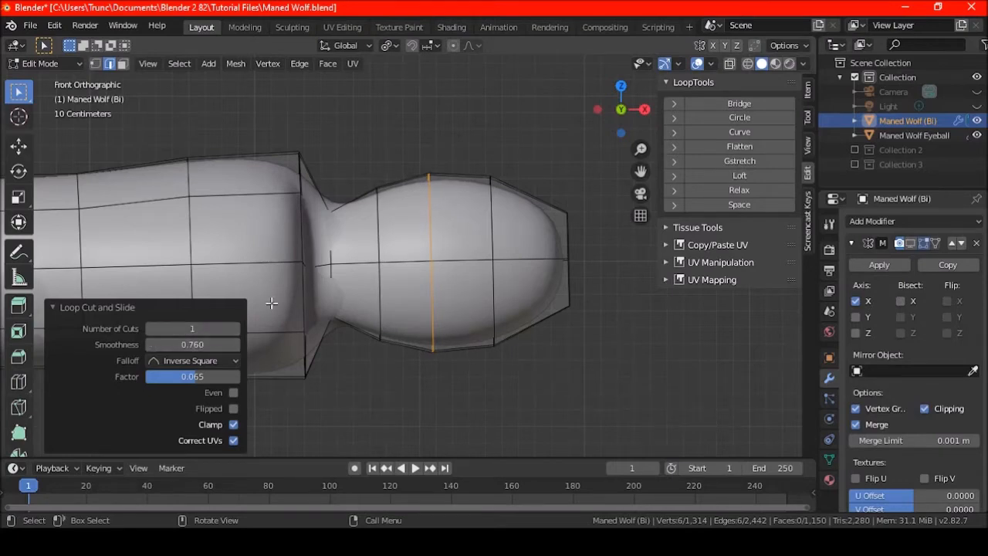
pyautogui.press('a')
pyautogui.press('a')
pyautogui.press('a')
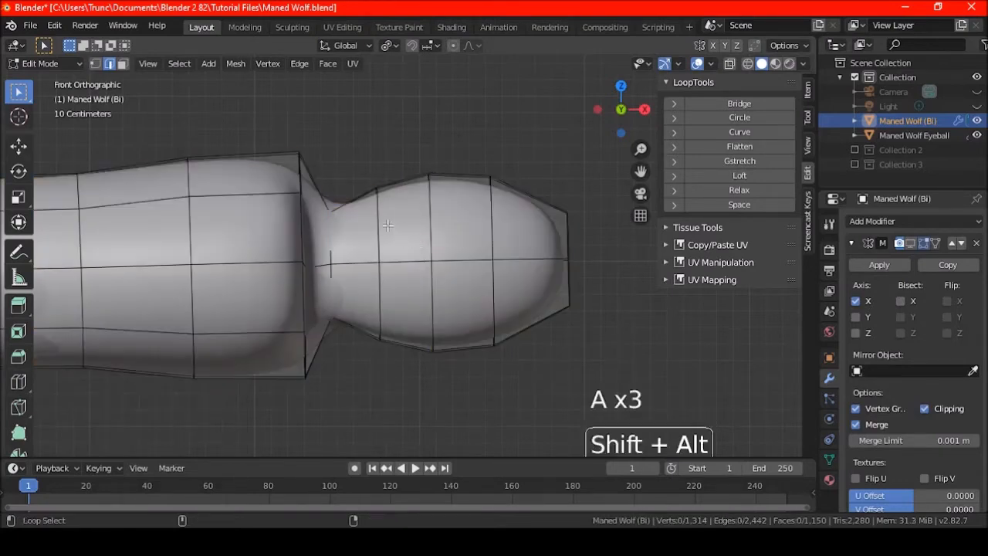
# Scale down the edge loop on the arm side of the new middle loop, narrowing the finger toward its base.
pyautogui.keyDown('alt'); pyautogui.keyDown('shift'); pyautogui.click(403, 230); pyautogui.keyUp('shift'); pyautogui.keyUp('alt')
pyautogui.press('s')
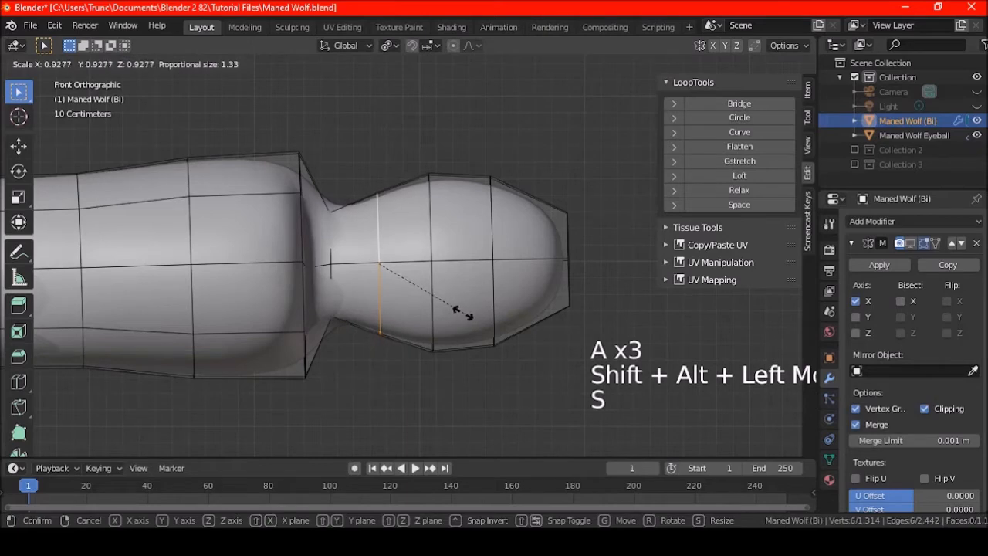
pyautogui.click(463, 316)
pyautogui.press('a')
pyautogui.press('a')
pyautogui.press('a')
# Scale down the middle edge loop so the finger tapers evenly from the rounded end to the base.
pyautogui.keyDown('alt'); pyautogui.keyDown('shift'); pyautogui.click(455, 309); pyautogui.keyUp('shift'); pyautogui.keyUp('alt')
pyautogui.press('s')
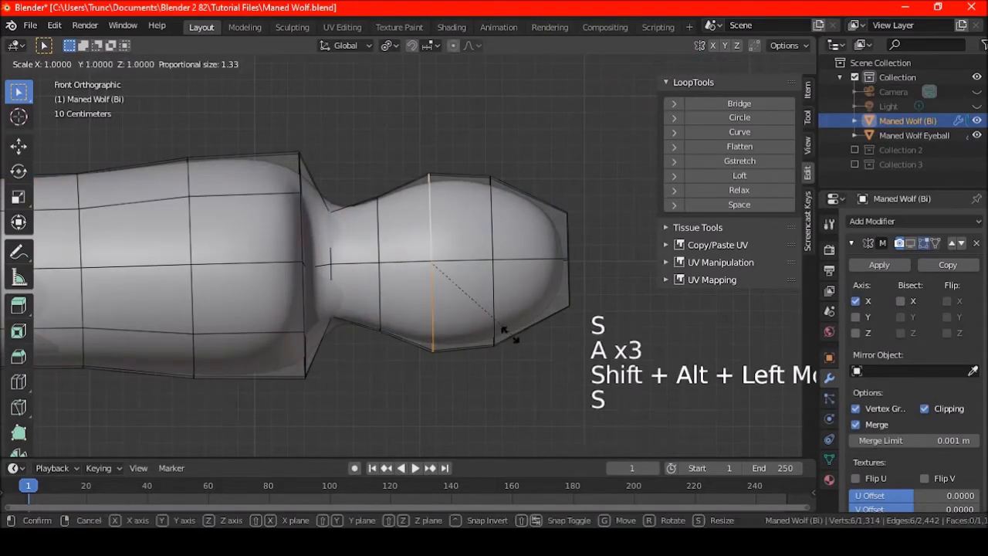
pyautogui.click(500, 330)
pyautogui.press('a')
pyautogui.press('a')
pyautogui.press('a')
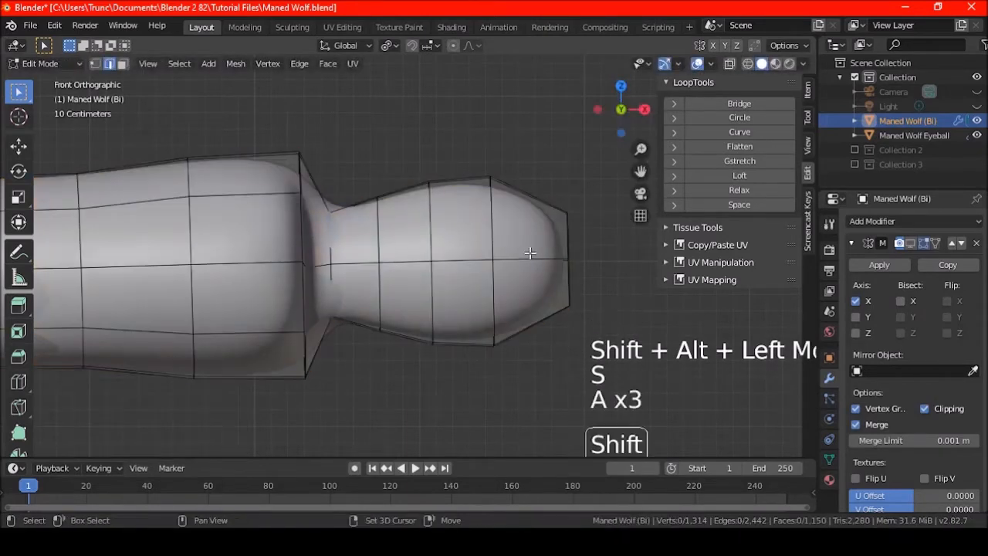
# Slide the widest edge loop near the fingertip outward, unclamped, by a factor of about 0.305.
pyautogui.keyDown('shift'); pyautogui.moveTo(530, 254); pyautogui.dragTo(453, 276, button='middle'); pyautogui.keyUp('shift')
pyautogui.keyDown('alt'); pyautogui.keyDown('shift'); pyautogui.click(463, 331); pyautogui.keyUp('shift'); pyautogui.keyUp('alt')
pyautogui.press('g')
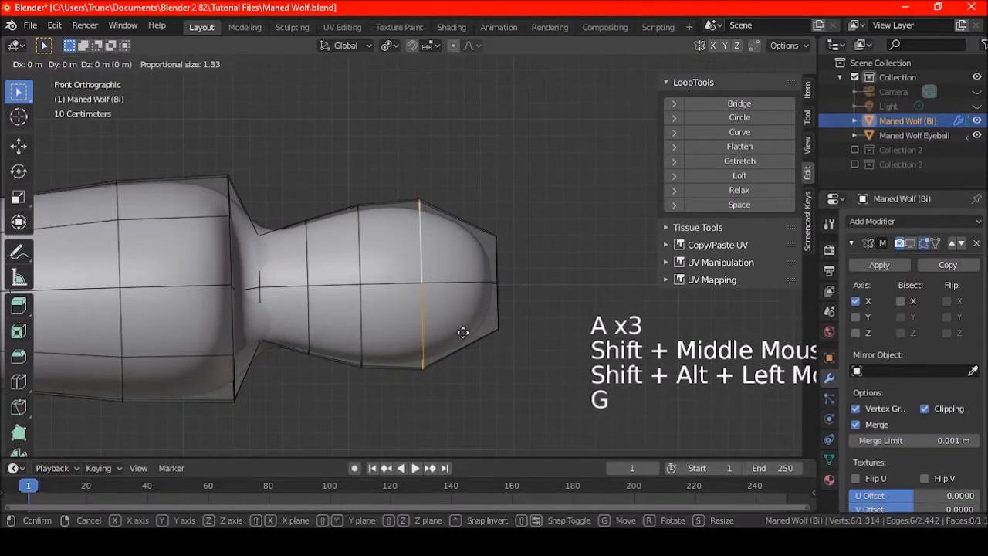
pyautogui.press('g')
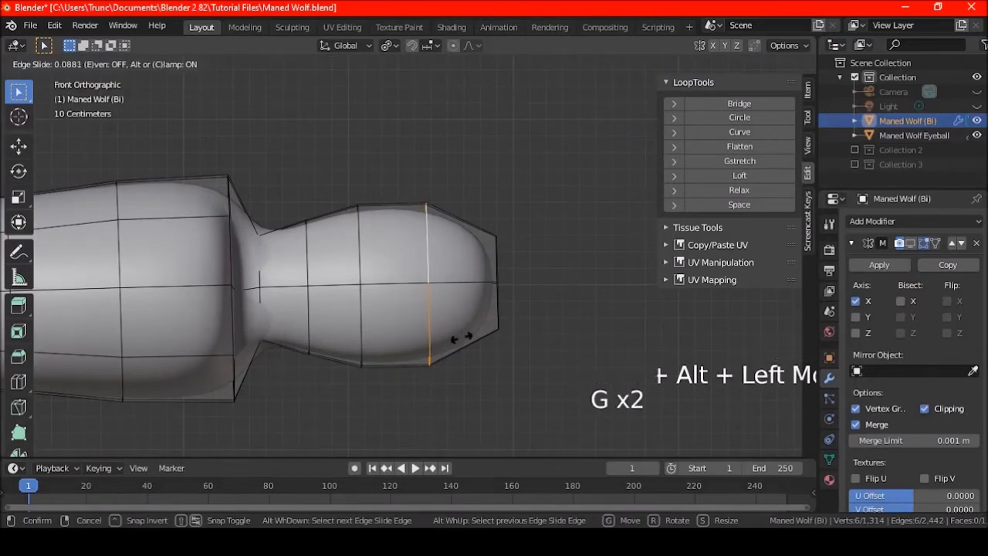
pyautogui.click(463, 337)
pyautogui.press('g')
pyautogui.press('g')
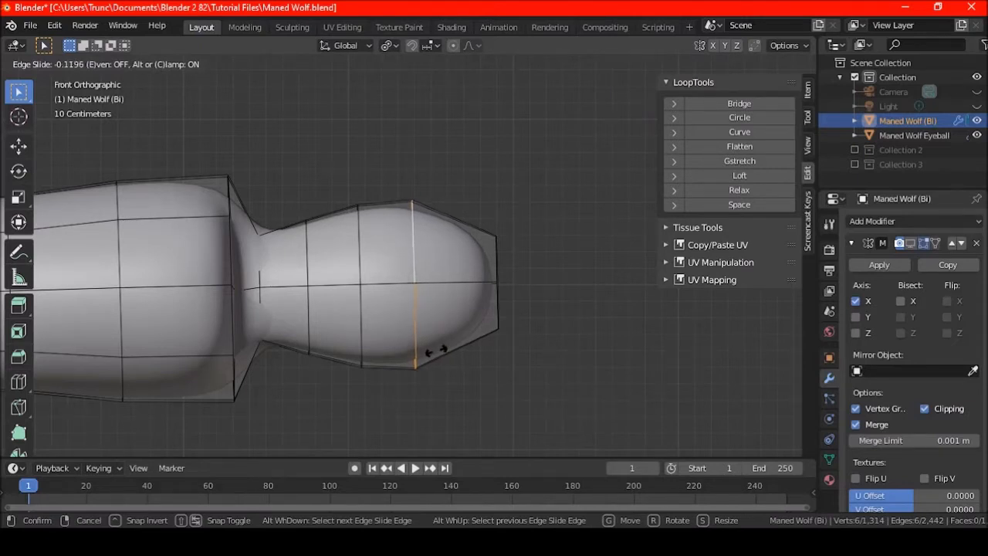
pyautogui.press('c')
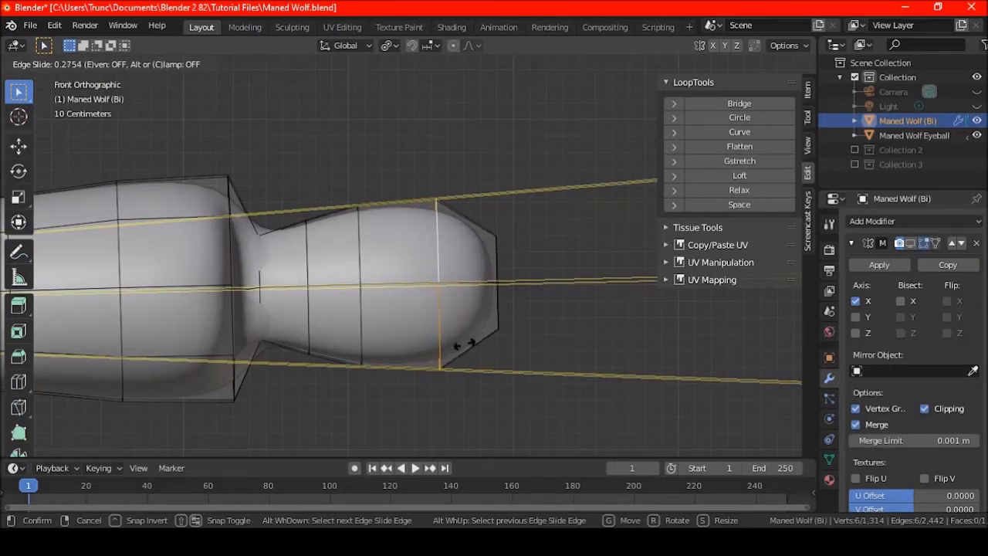
pyautogui.click(466, 343)
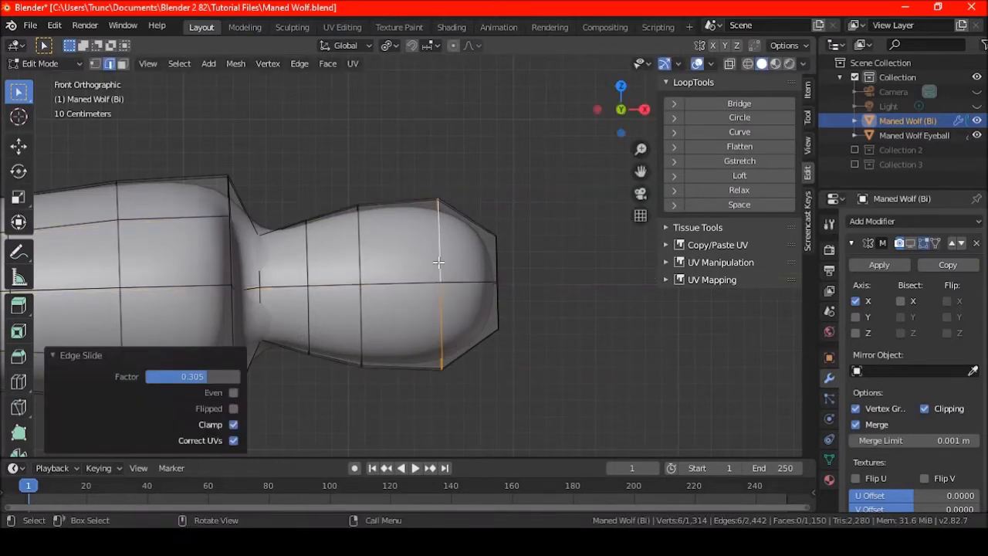
pyautogui.press('a')
pyautogui.press('a')
pyautogui.press('a')
# Examine the smoothed finger and arm shape in Object Mode from an angle and from the front.
pyautogui.moveTo(441, 266); pyautogui.dragTo(333, 302, button='middle')
pyautogui.press('Tab')
pyautogui.scroll(-4, 389, 315)
pyautogui.moveTo(349, 266); pyautogui.dragTo(330, 256, button='middle')
pyautogui.scroll(4, 344, 300)
pyautogui.press('Tab')
pyautogui.press('KP_1')
pyautogui.scroll(-4, 353, 275)
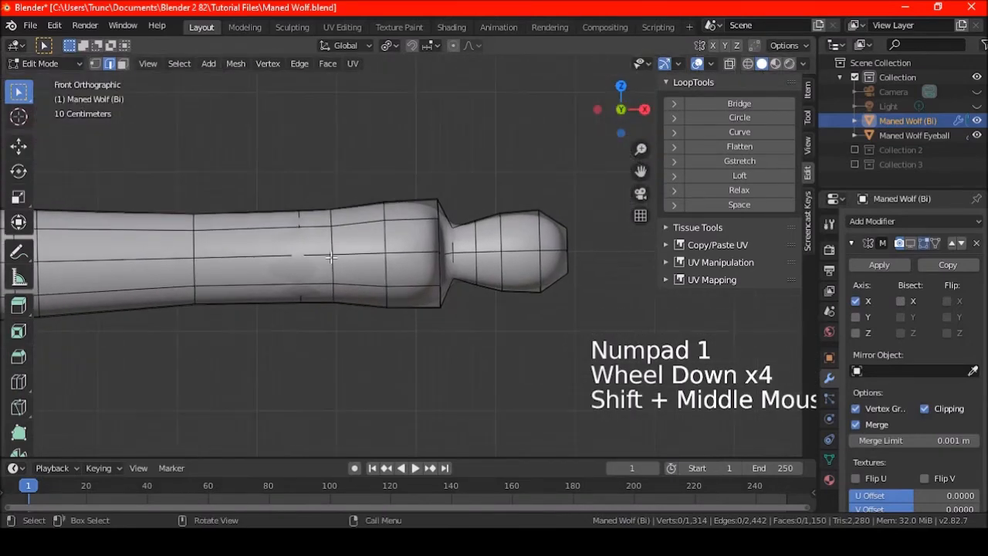
# Bevel the finger's middle edge loop with an offset of about 0.0775 m and one segment.
pyautogui.scroll(2, 359, 270)
pyautogui.keyDown('shift'); pyautogui.moveTo(421, 266); pyautogui.dragTo(335, 262, button='middle'); pyautogui.keyUp('shift')
pyautogui.scroll(2, 335, 263)
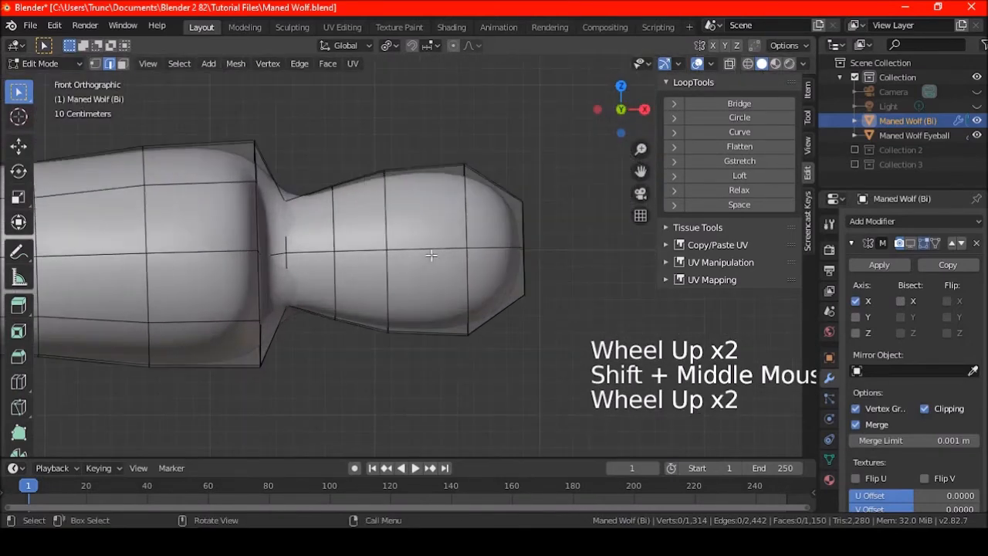
pyautogui.keyDown('shift'); pyautogui.moveTo(430, 257); pyautogui.dragTo(377, 233, button='middle'); pyautogui.keyUp('shift')
pyautogui.keyDown('alt'); pyautogui.keyDown('shift'); pyautogui.click(380, 247); pyautogui.keyUp('shift'); pyautogui.keyUp('alt')
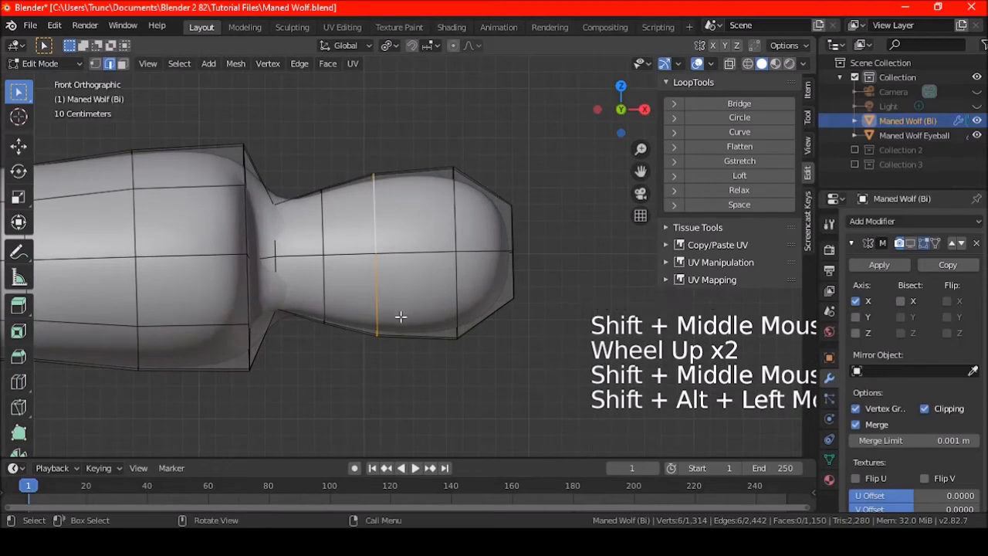
pyautogui.hotkey('ctrl', 'b')
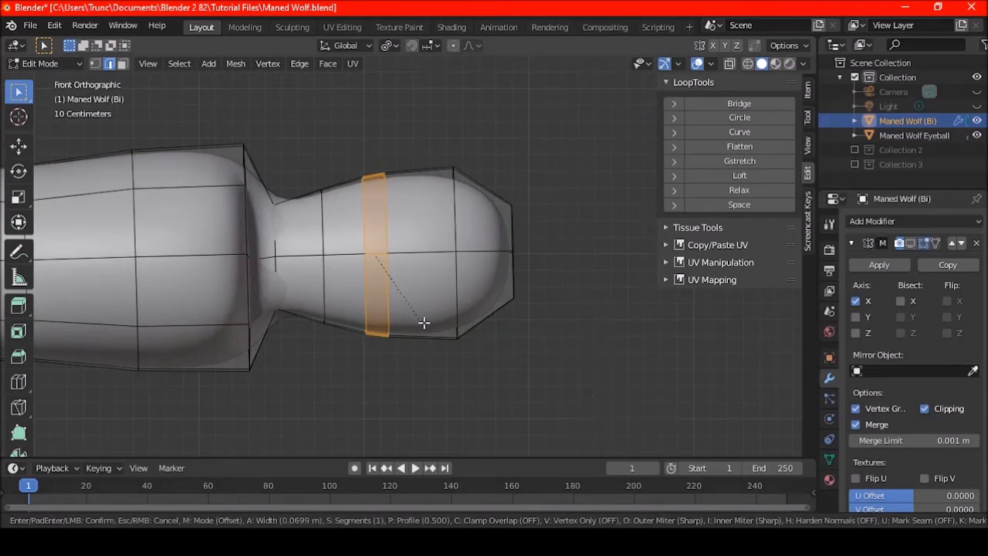
pyautogui.click(423, 323)
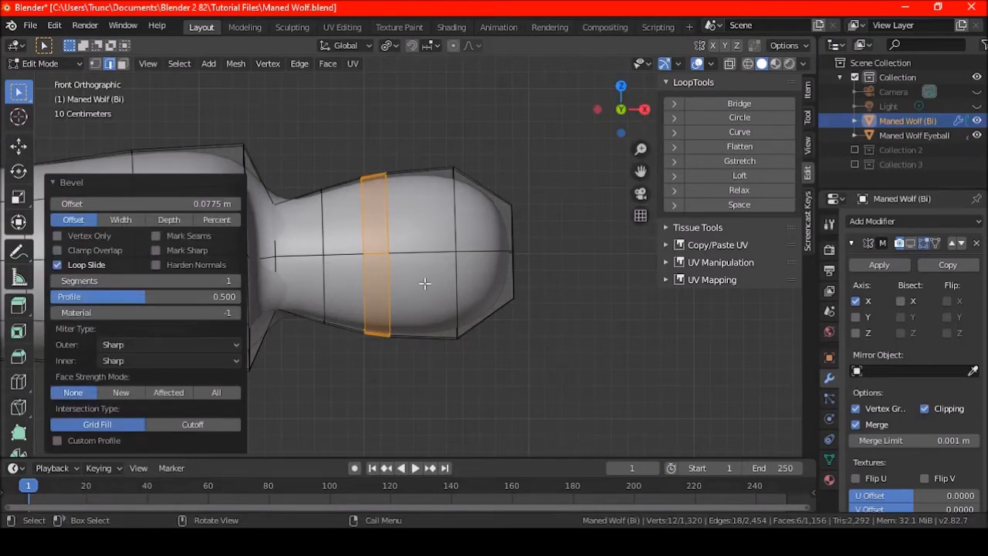
pyautogui.press('a')
pyautogui.press('a')
pyautogui.press('a')
# Examine the beveled finger's shape in Object Mode and its edges from different angles.
pyautogui.press('Tab')
pyautogui.scroll(-2, 424, 286)
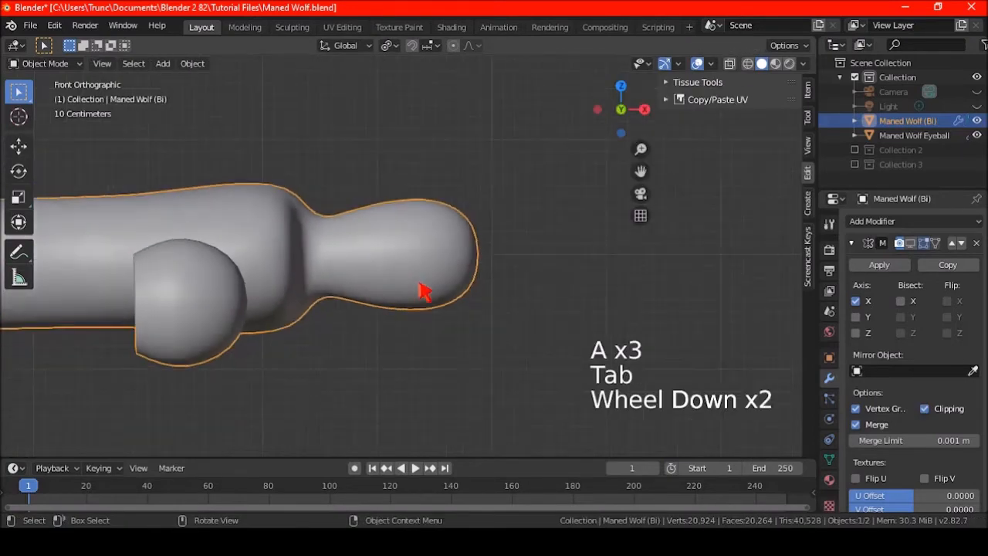
pyautogui.scroll(2, 424, 292)
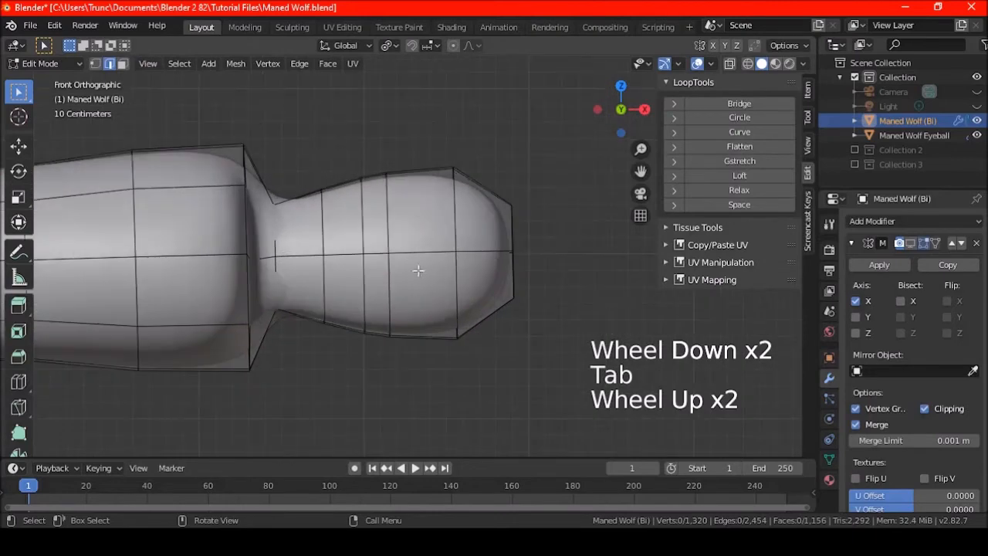
pyautogui.click(366, 207)
pyautogui.moveTo(471, 274); pyautogui.dragTo(470, 304, button='middle')
pyautogui.press('KP_1')
pyautogui.press('a')
pyautogui.press('a')
pyautogui.press('a')
# Add a centered edge loop around the finger close to its base and adjust the loop's scale.
pyautogui.moveTo(374, 227); pyautogui.dragTo(316, 221, button='middle')
pyautogui.hotkey('ctrl', 'r')
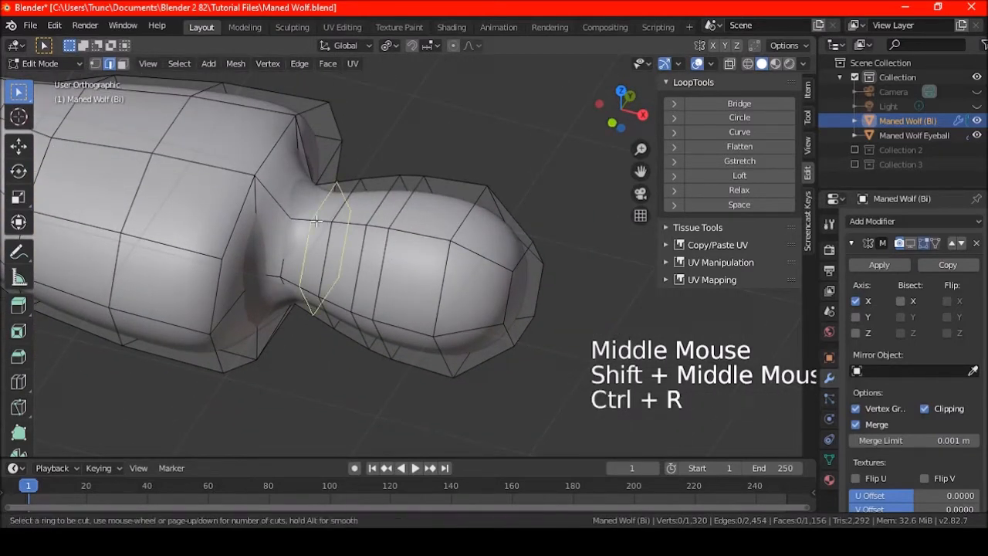
pyautogui.click(316, 222)
pyautogui.rightClick(319, 221)
pyautogui.moveTo(320, 221); pyautogui.dragTo(405, 269, button='middle')
pyautogui.press('s')
pyautogui.click(463, 293)
pyautogui.press('a')
pyautogui.press('a')
pyautogui.press('a')
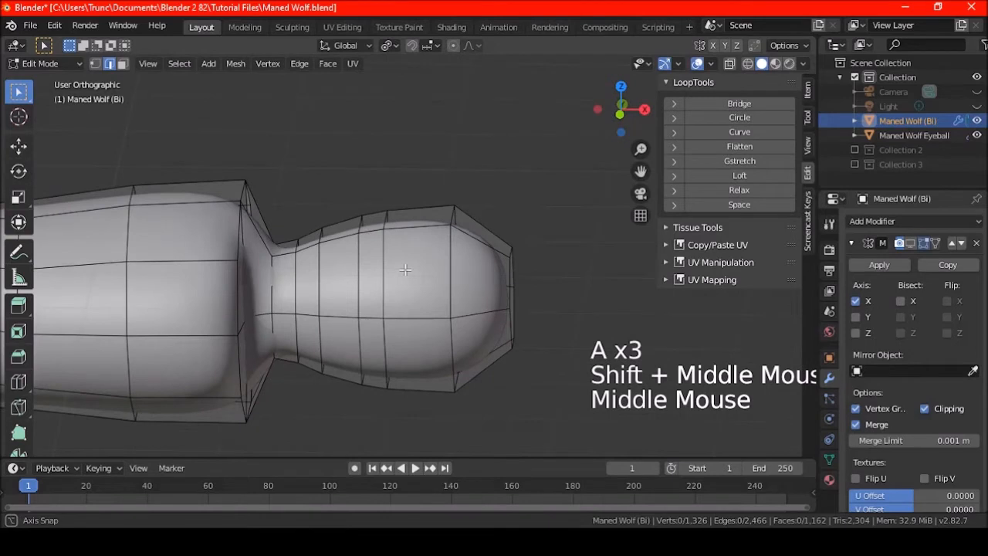
# Slide the new edge loop near the finger's base closer to the arm.
pyautogui.keyDown('alt'); pyautogui.keyDown('shift'); pyautogui.click(296, 282); pyautogui.keyUp('shift'); pyautogui.keyUp('alt')
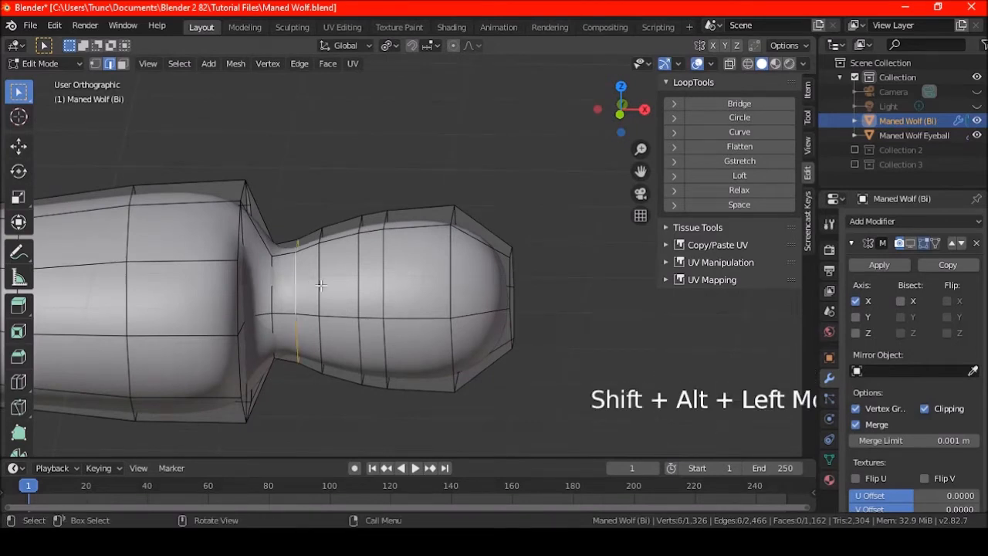
pyautogui.press('g')
pyautogui.press('g')
pyautogui.click(312, 288)
pyautogui.press('a')
pyautogui.press('a')
pyautogui.press('a')
# Slide the second edge loop from the finger's base toward the arm by a factor of about -0.36.
pyautogui.keyDown('alt'); pyautogui.keyDown('shift'); pyautogui.click(320, 286); pyautogui.keyUp('shift'); pyautogui.keyUp('alt')
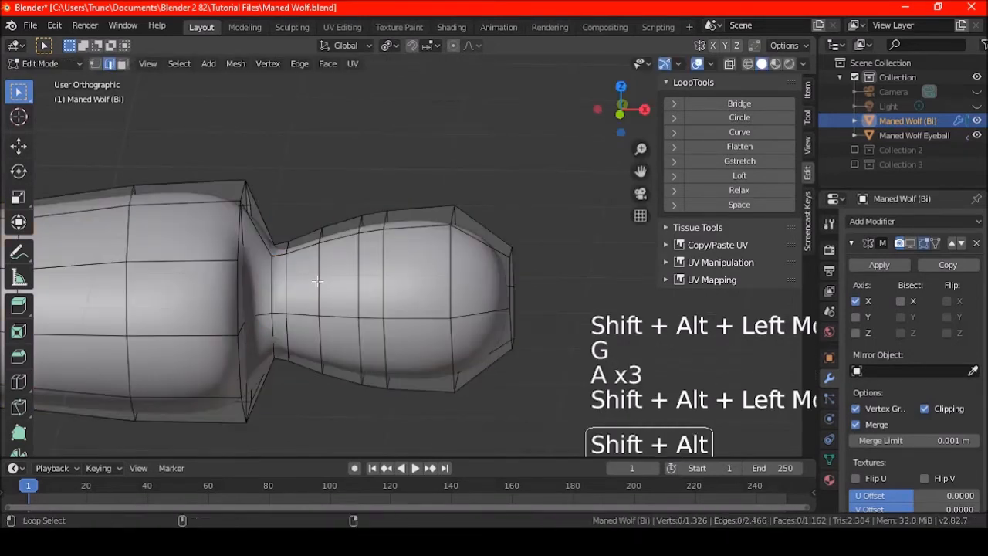
pyautogui.press('g')
pyautogui.press('g')
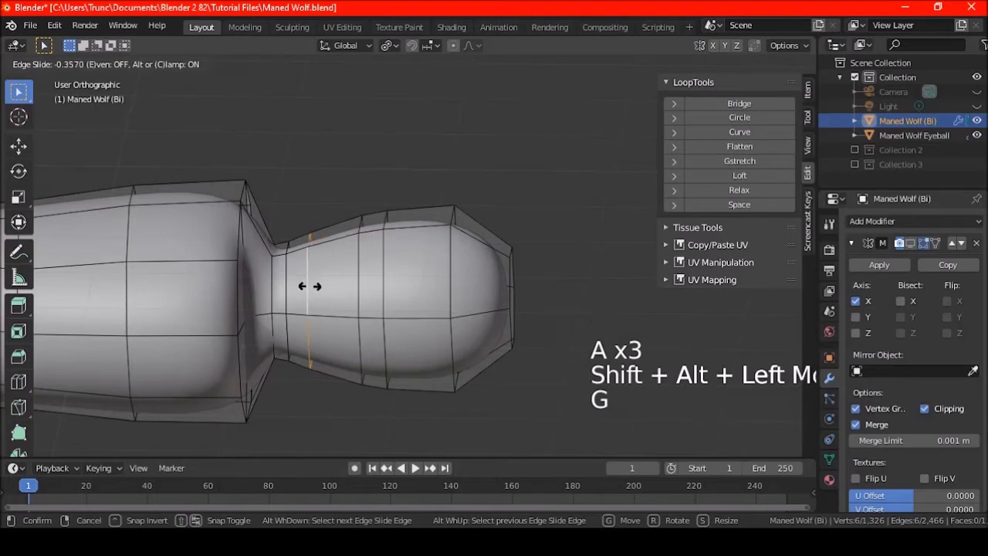
pyautogui.click(306, 285)
pyautogui.press('a')
pyautogui.press('a')
pyautogui.press('a')
# Adjust the thickness at the finger's base, finishing by scaling the innermost added edge loop down to about 0.95.
pyautogui.keyDown('alt'); pyautogui.keyDown('shift'); pyautogui.click(283, 280); pyautogui.keyUp('shift'); pyautogui.keyUp('alt')
pyautogui.press('s')
pyautogui.click(391, 298)
pyautogui.press('a')
pyautogui.press('a')
pyautogui.press('a')
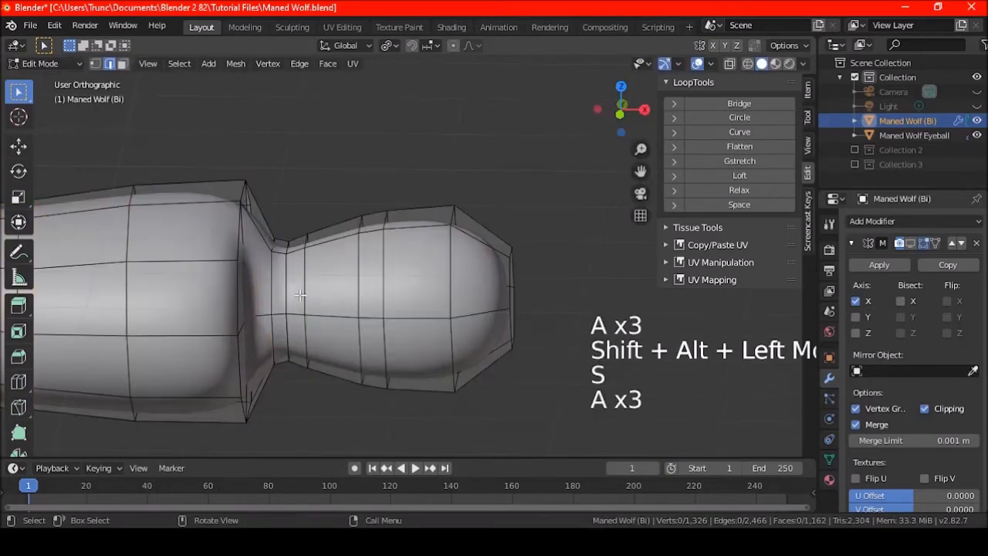
pyautogui.keyDown('alt'); pyautogui.keyDown('shift'); pyautogui.click(287, 293); pyautogui.keyUp('shift'); pyautogui.keyUp('alt')
pyautogui.press('s')
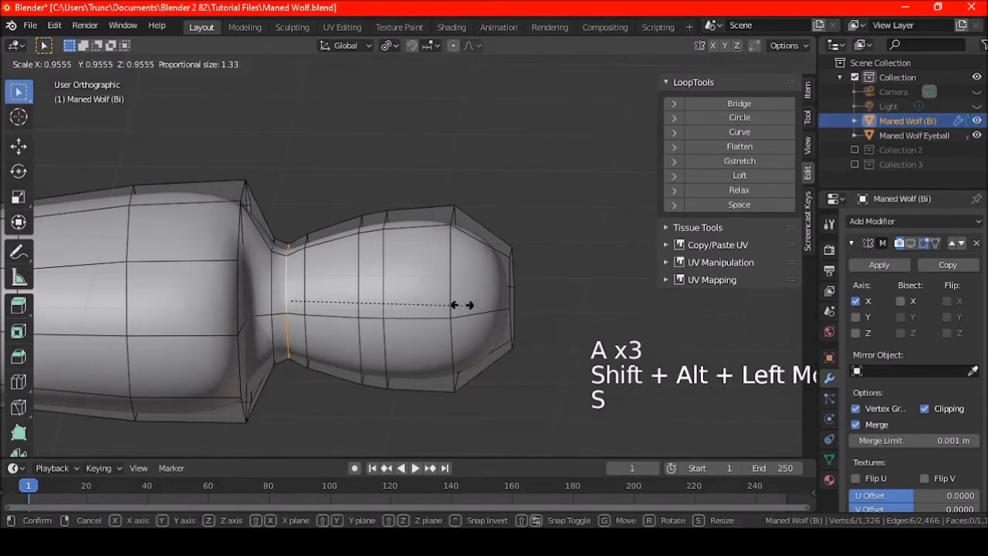
pyautogui.click(456, 305)
pyautogui.press('a')
pyautogui.press('a')
pyautogui.press('a')
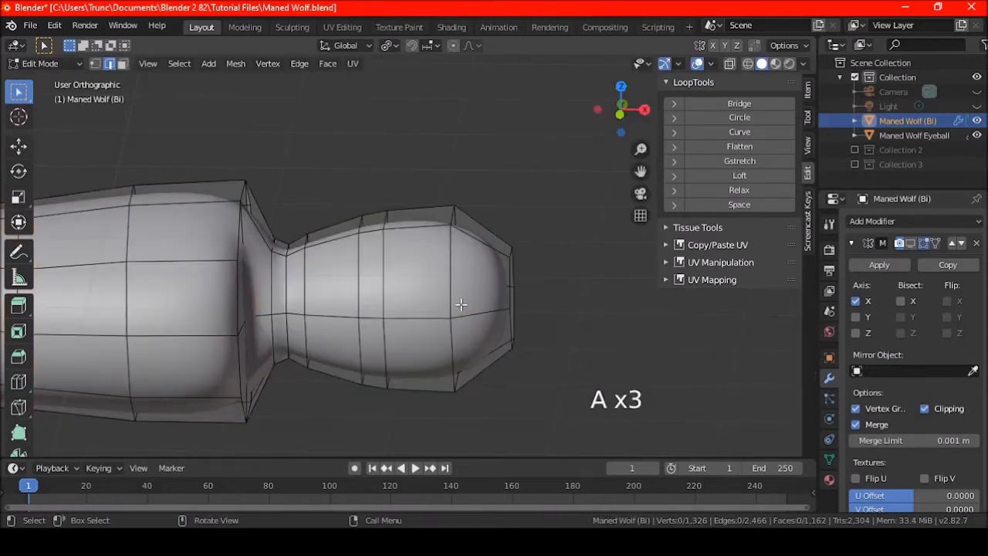
# Examine the face loop running along the arm and finger, and the side face where it ends at the fingertip.
pyautogui.moveTo(460, 304); pyautogui.dragTo(412, 321, button='middle')
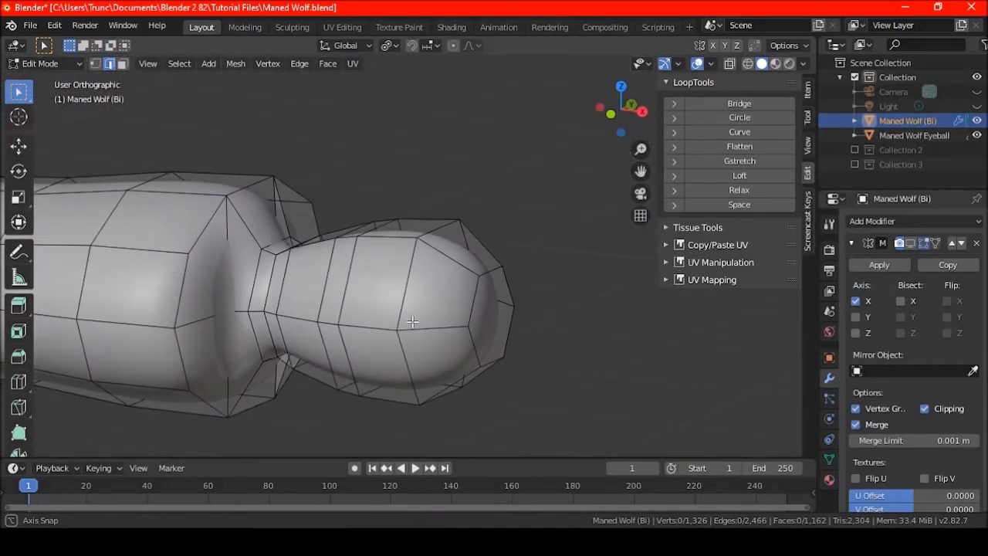
pyautogui.click(122, 64)
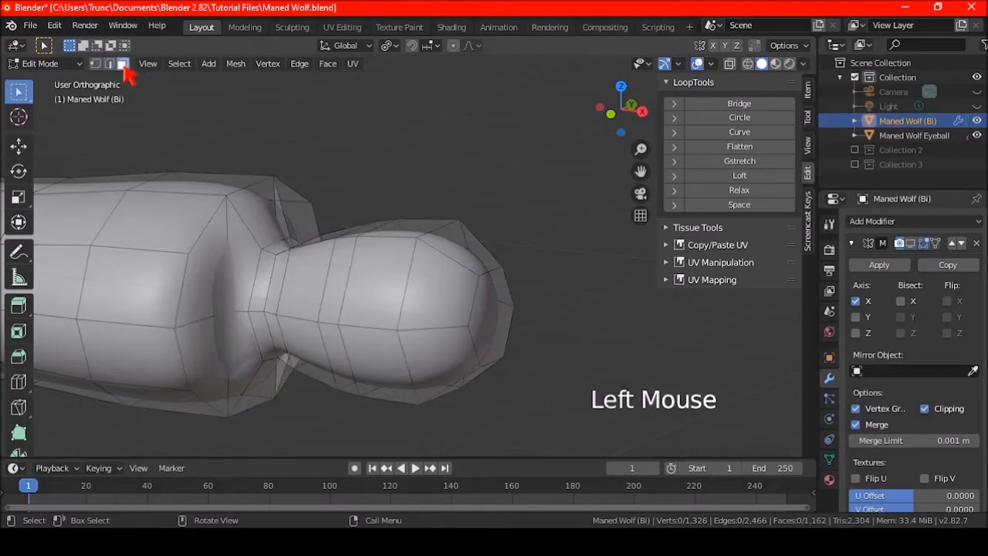
pyautogui.keyDown('alt'); pyautogui.keyDown('shift'); pyautogui.click(452, 299); pyautogui.keyUp('shift'); pyautogui.keyUp('alt')
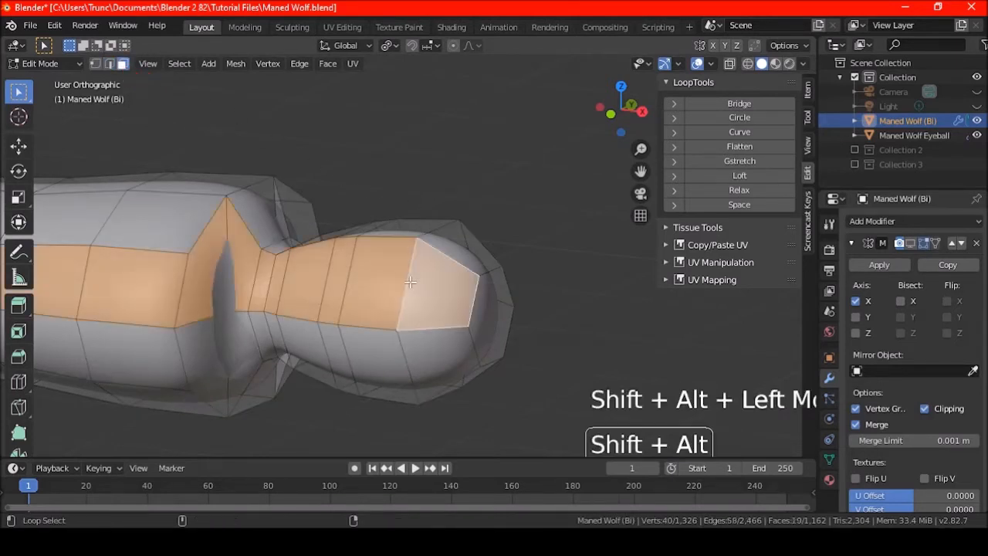
pyautogui.moveTo(452, 300); pyautogui.dragTo(426, 308, button='middle')
pyautogui.scroll(-4, 435, 291)
pyautogui.scroll(2, 423, 314)
pyautogui.scroll(1, 423, 314)
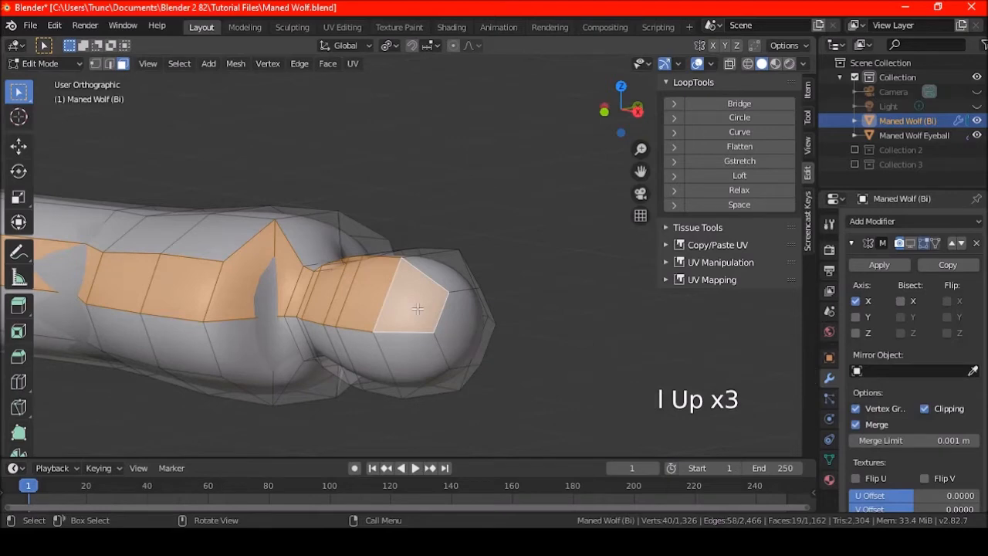
pyautogui.click(408, 302)
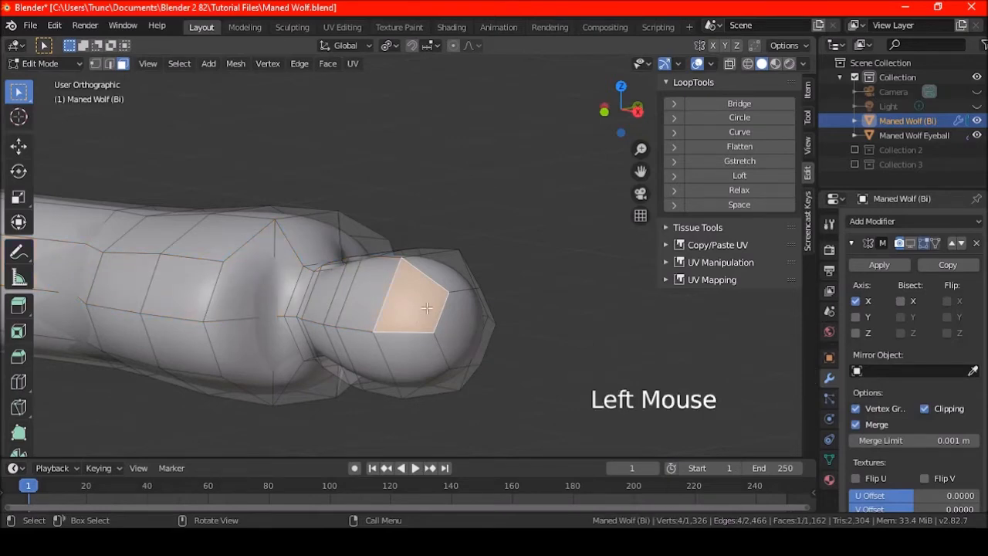
pyautogui.moveTo(426, 308); pyautogui.dragTo(500, 352, button='middle')
pyautogui.press('a')
pyautogui.press('a')
pyautogui.press('a')
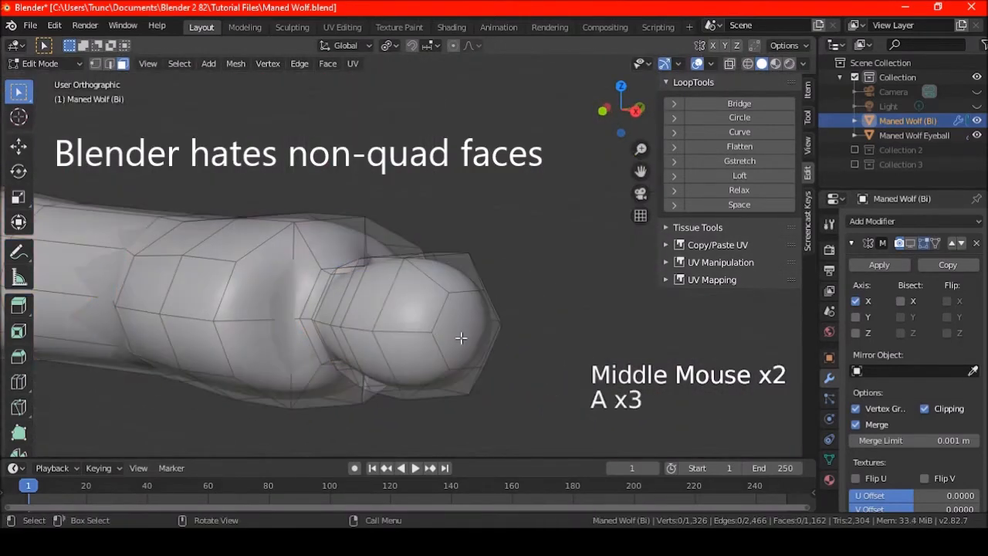
# Examine how the face loops on opposite sides of the finger meet the six-sided face at its tip.
pyautogui.keyDown('alt'); pyautogui.keyDown('shift'); pyautogui.click(365, 295); pyautogui.keyUp('shift'); pyautogui.keyUp('alt')
pyautogui.moveTo(365, 295); pyautogui.dragTo(326, 322, button='middle')
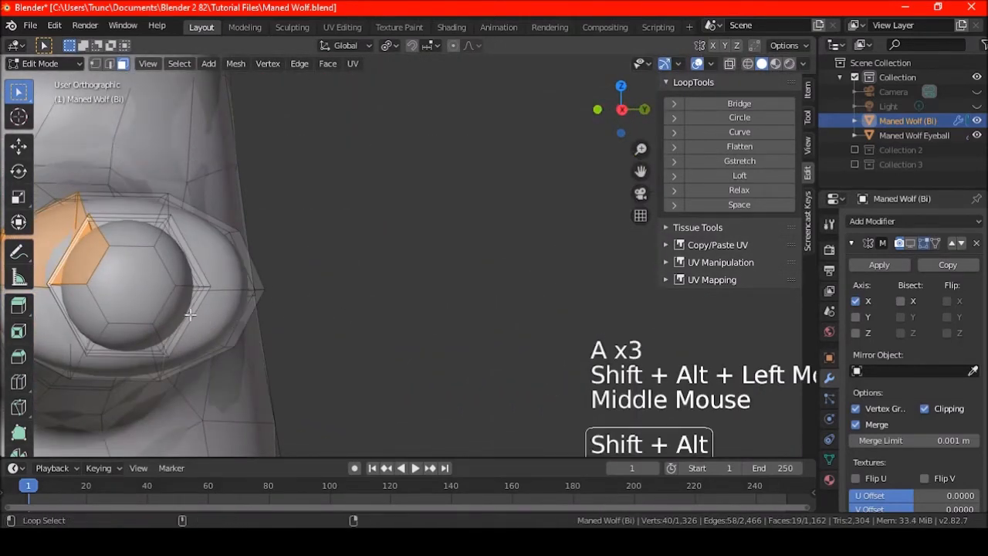
pyautogui.keyDown('alt'); pyautogui.keyDown('shift'); pyautogui.click(191, 317); pyautogui.keyUp('shift'); pyautogui.keyUp('alt')
pyautogui.keyDown('shift'); pyautogui.moveTo(135, 288); pyautogui.dragTo(316, 328, button='middle'); pyautogui.keyUp('shift')
pyautogui.keyDown('shift'); pyautogui.click(317, 327); pyautogui.keyUp('shift')
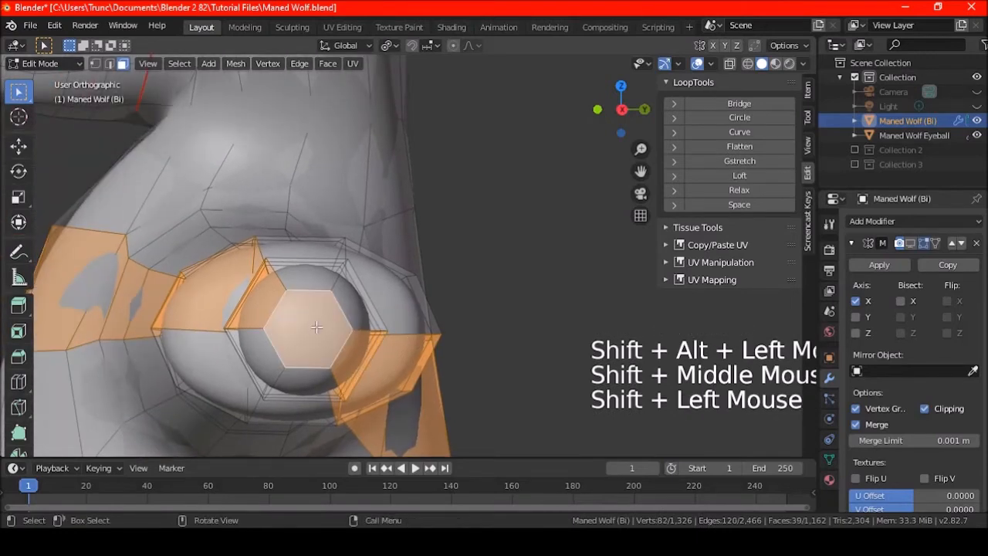
pyautogui.scroll(-5, 317, 328)
pyautogui.moveTo(385, 331); pyautogui.dragTo(413, 282, button='middle')
pyautogui.scroll(4, 477, 355)
pyautogui.click(526, 346)
pyautogui.scroll(2, 413, 293)
pyautogui.press('a')
pyautogui.press('a')
pyautogui.press('a')
pyautogui.click(355, 263)
pyautogui.moveTo(355, 263); pyautogui.dragTo(470, 309, button='middle')
pyautogui.press('a')
pyautogui.press('a')
pyautogui.press('a')
# Select the fingertip's end face and grow the selection down to the finger's base.
pyautogui.click(486, 308)
pyautogui.press('ctrl+KP_Add')
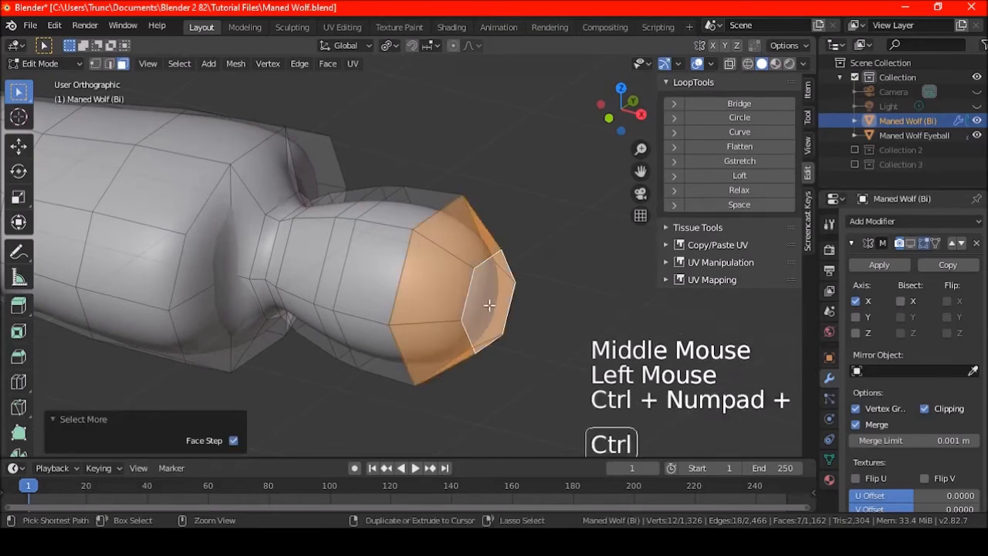
pyautogui.press('ctrl+KP_Add')
pyautogui.press('ctrl+KP_Add')
pyautogui.press('ctrl+KP_Add')
pyautogui.press('ctrl+KP_Add')
pyautogui.press('KP_7')
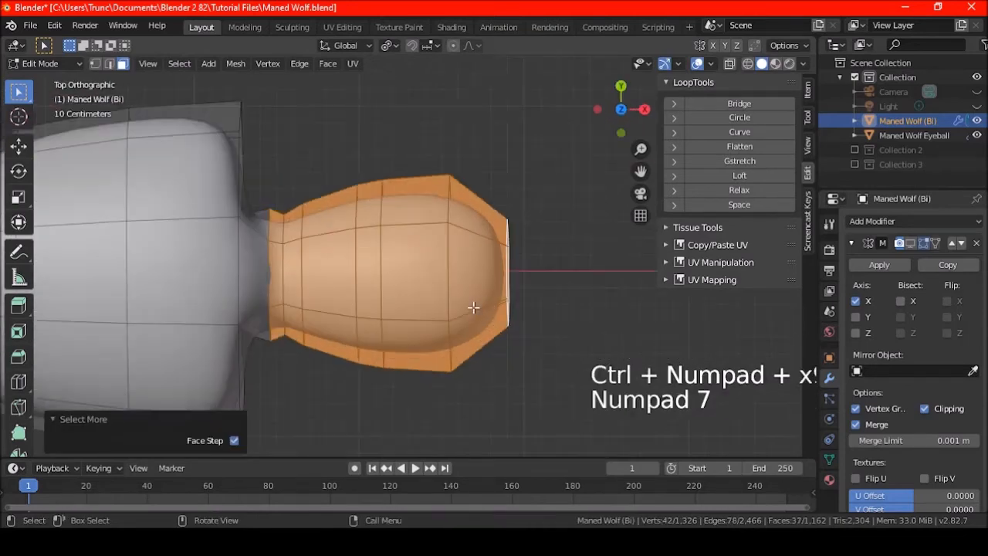
pyautogui.keyDown('shift'); pyautogui.moveTo(471, 307); pyautogui.dragTo(416, 331, button='middle'); pyautogui.keyUp('shift')
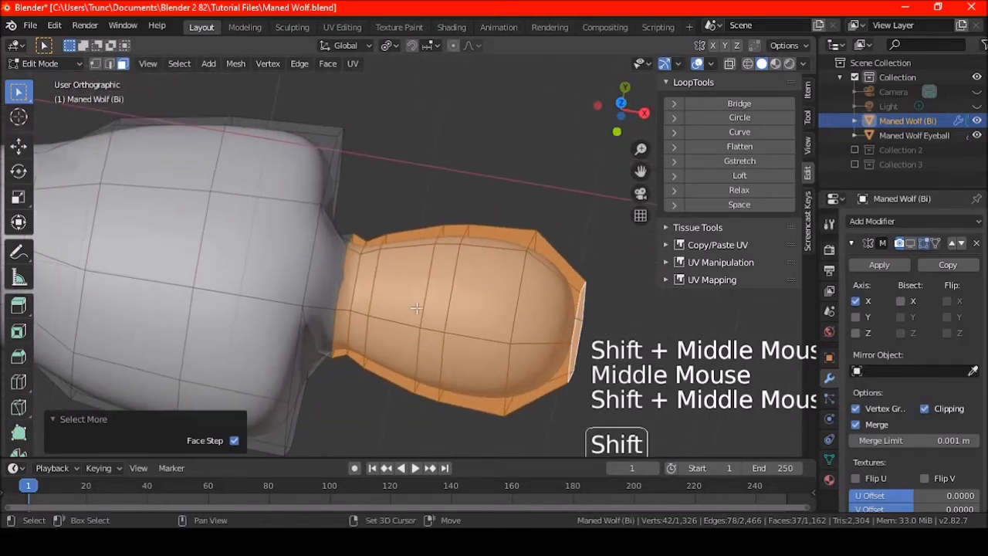
pyautogui.click(95, 64)
pyautogui.moveTo(463, 254); pyautogui.dragTo(417, 223, button='middle')
pyautogui.press('a')
pyautogui.press('a')
pyautogui.press('a')
pyautogui.keyDown('alt'); pyautogui.keyDown('shift'); pyautogui.click(360, 228); pyautogui.keyUp('shift'); pyautogui.keyUp('alt')
pyautogui.hotkey('ctrl', 'z')
# Scale the finger's edge loop nearest the arm to about 0.816.
pyautogui.press('KP_7')
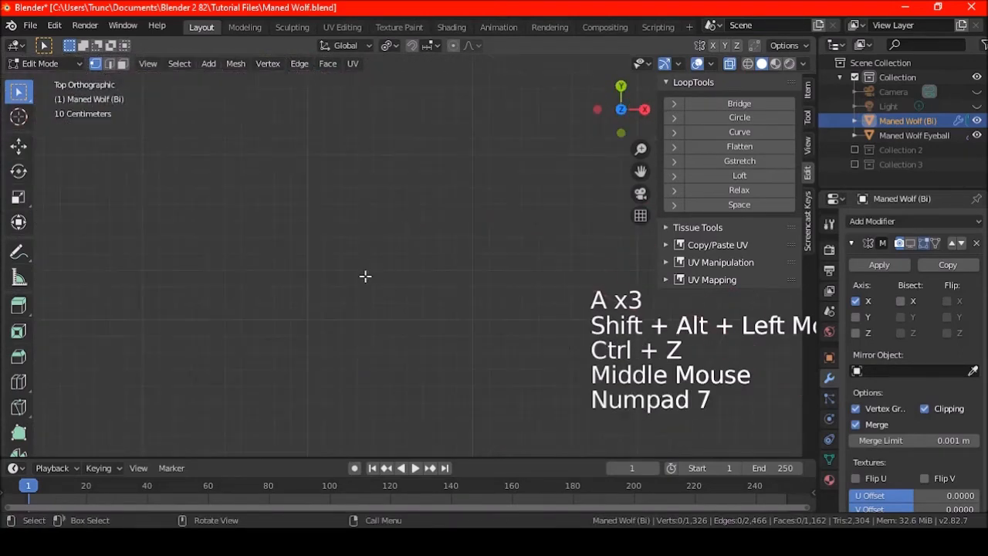
pyautogui.scroll(-8, 366, 270)
pyautogui.keyDown('shift'); pyautogui.moveTo(447, 303); pyautogui.dragTo(409, 291, button='middle'); pyautogui.keyUp('shift')
pyautogui.click(410, 290)
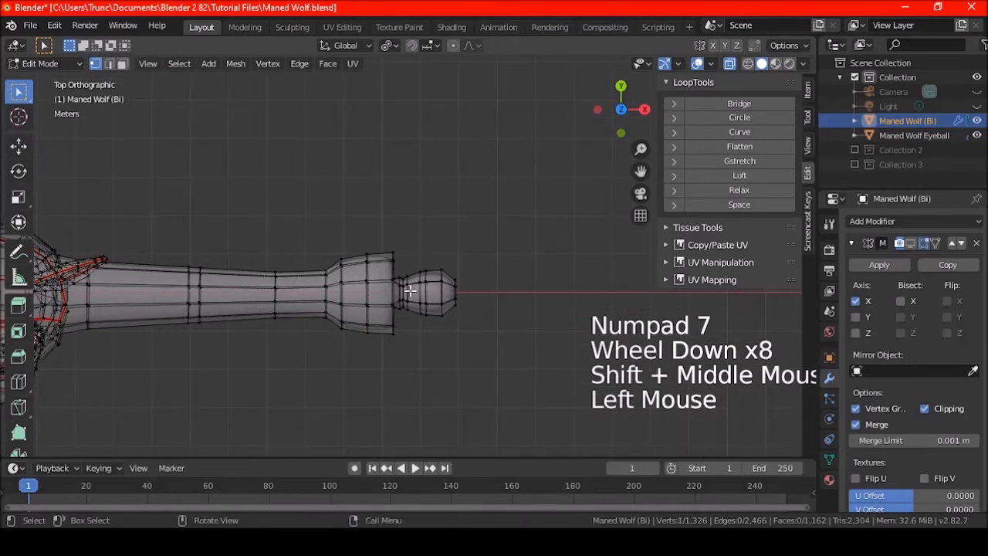
pyautogui.press('KP_Decimal')
pyautogui.press('a')
pyautogui.press('a')
pyautogui.press('a')
pyautogui.scroll(10, 409, 289)
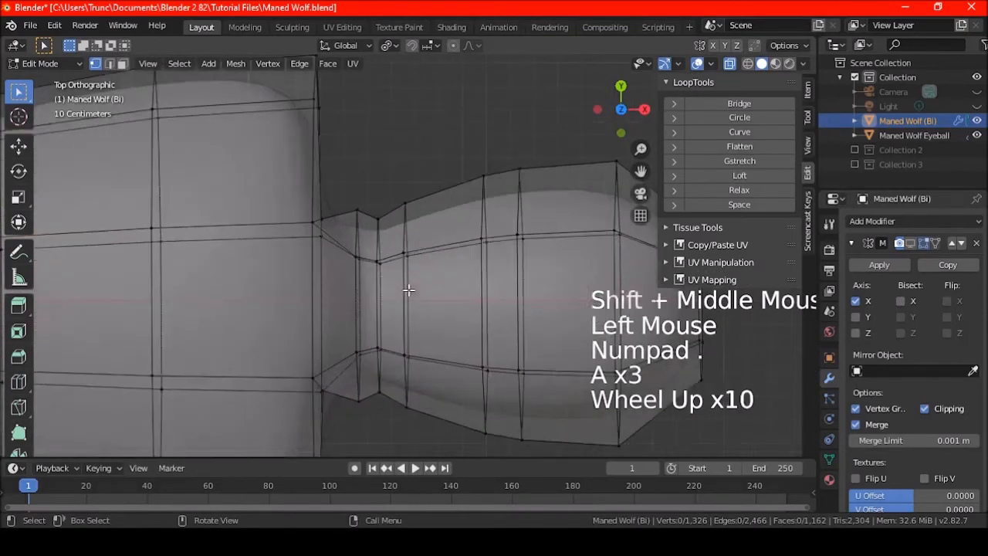
pyautogui.keyDown('alt'); pyautogui.keyDown('shift'); pyautogui.click(356, 301); pyautogui.keyUp('shift'); pyautogui.keyUp('alt')
pyautogui.keyDown('shift'); pyautogui.moveTo(440, 298); pyautogui.dragTo(421, 272, button='middle'); pyautogui.keyUp('shift')
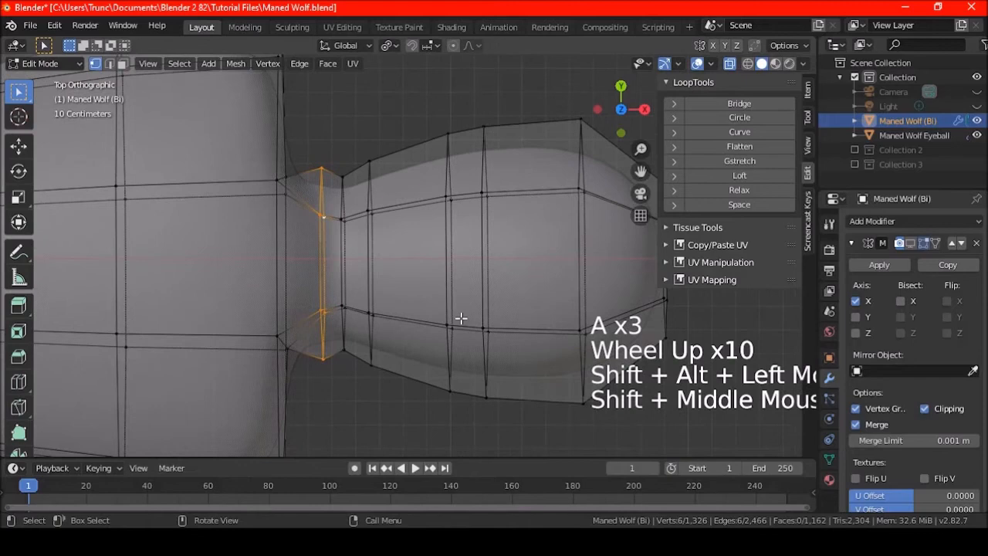
pyautogui.press('s')
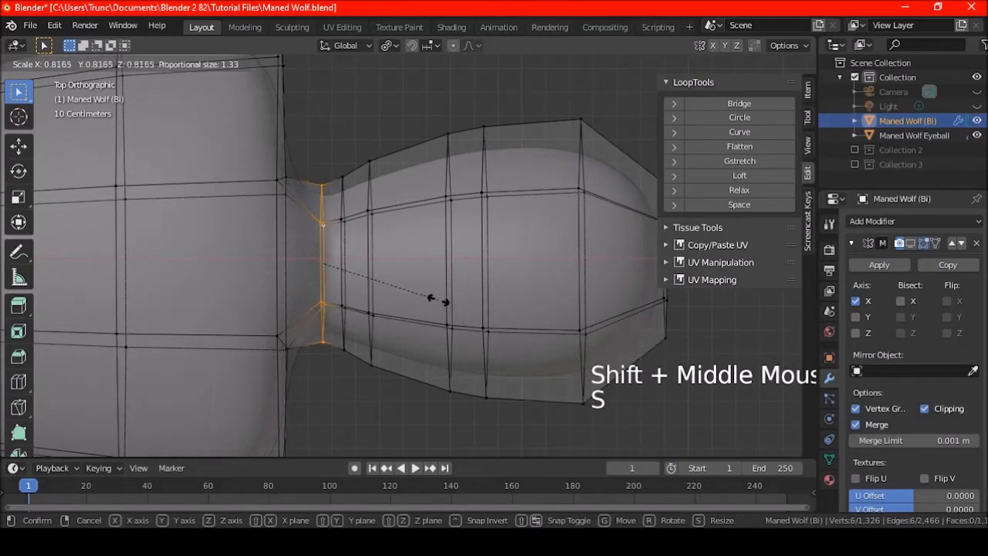
pyautogui.click(437, 298)
# Slide that edge loop toward the arm by a factor of about -0.21 and clear the selection.
pyautogui.press('g')
pyautogui.press('g')
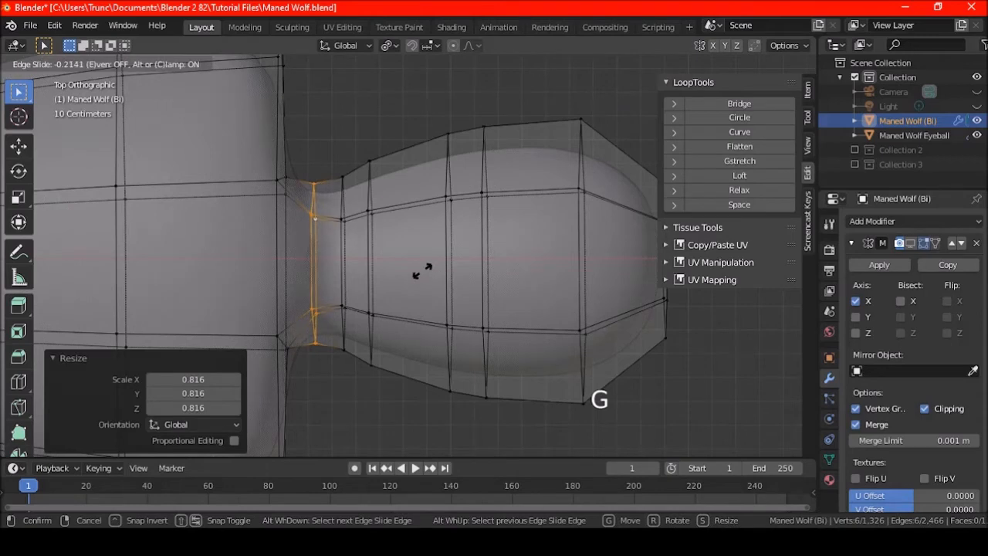
pyautogui.click(420, 269)
pyautogui.press('a')
pyautogui.press('a')
pyautogui.press('a')
# Turn off X-ray display and save the file.
pyautogui.scroll(-2, 391, 264)
pyautogui.moveTo(472, 321); pyautogui.dragTo(417, 236, button='middle')
pyautogui.click(730, 63)
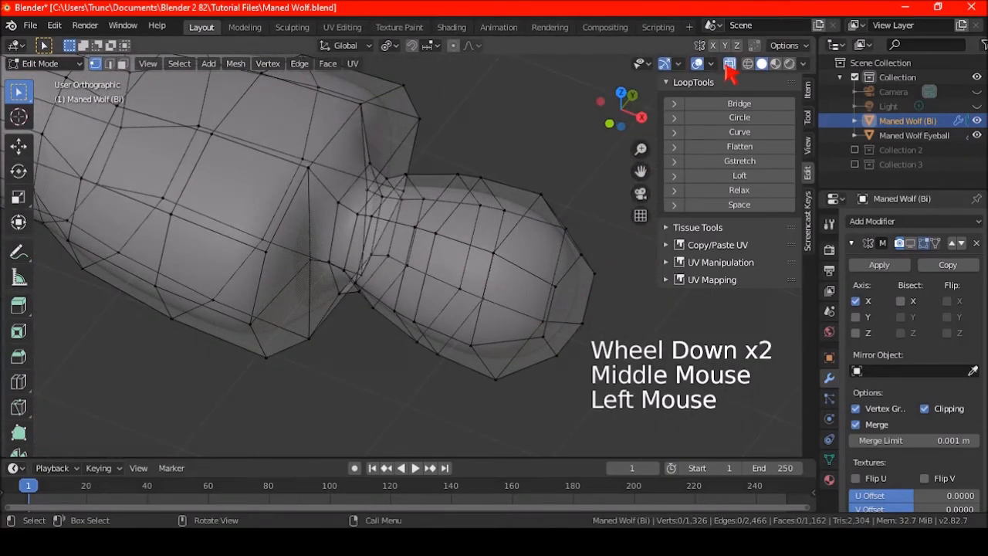
pyautogui.scroll(-4, 507, 221)
pyautogui.keyDown('shift'); pyautogui.moveTo(507, 221); pyautogui.dragTo(507, 255, button='middle'); pyautogui.keyUp('shift')
pyautogui.scroll(3, 473, 227)
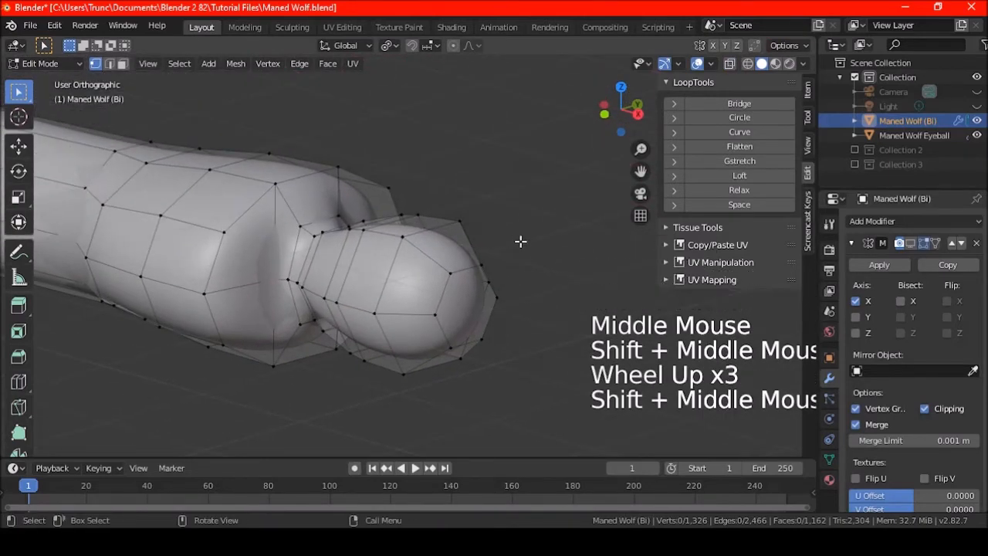
pyautogui.hotkey('ctrl', 's')
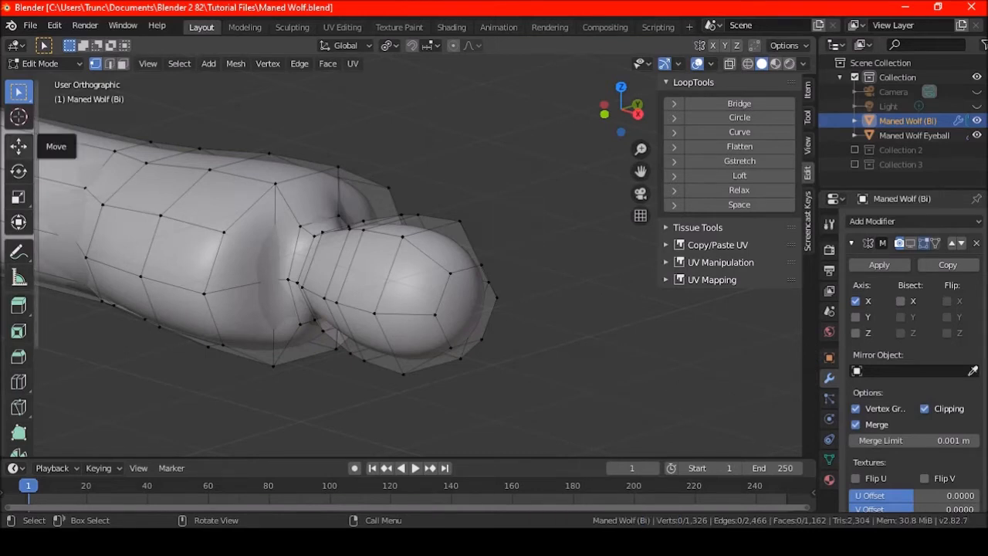
# Select the whole finger in face mode by growing the selection from the tip's end face back to the base loop.
pyautogui.click(122, 64)
pyautogui.click(490, 306)
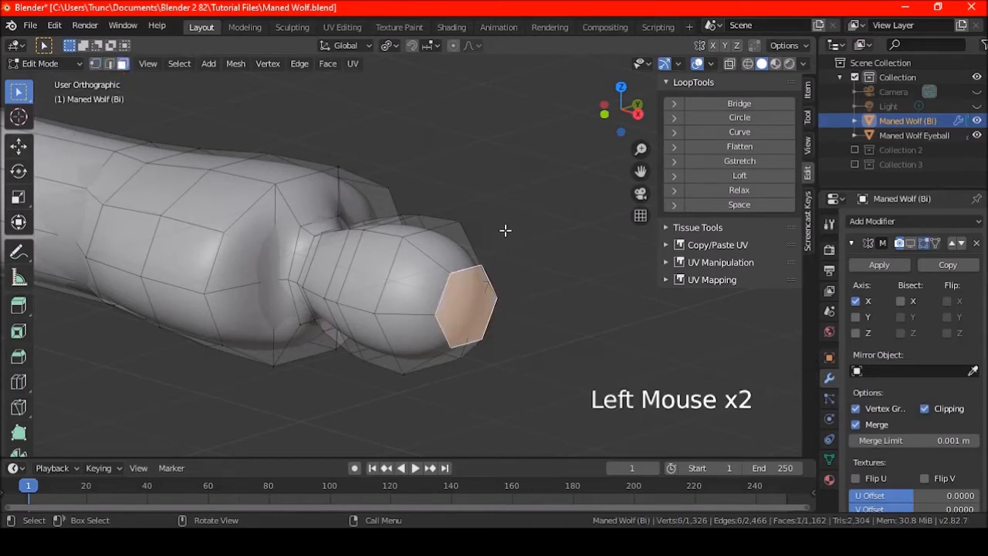
pyautogui.moveTo(504, 229); pyautogui.dragTo(506, 263, button='middle')
pyautogui.press('ctrl+KP_Add')
pyautogui.press('ctrl+KP_Add')
pyautogui.press('ctrl+KP_Add')
pyautogui.press('ctrl+KP_Add')
pyautogui.press('ctrl+KP_Add')
pyautogui.press('ctrl+KP_Add')
pyautogui.press('ctrl+KP_Add')
pyautogui.press('ctrl+KP_Add')
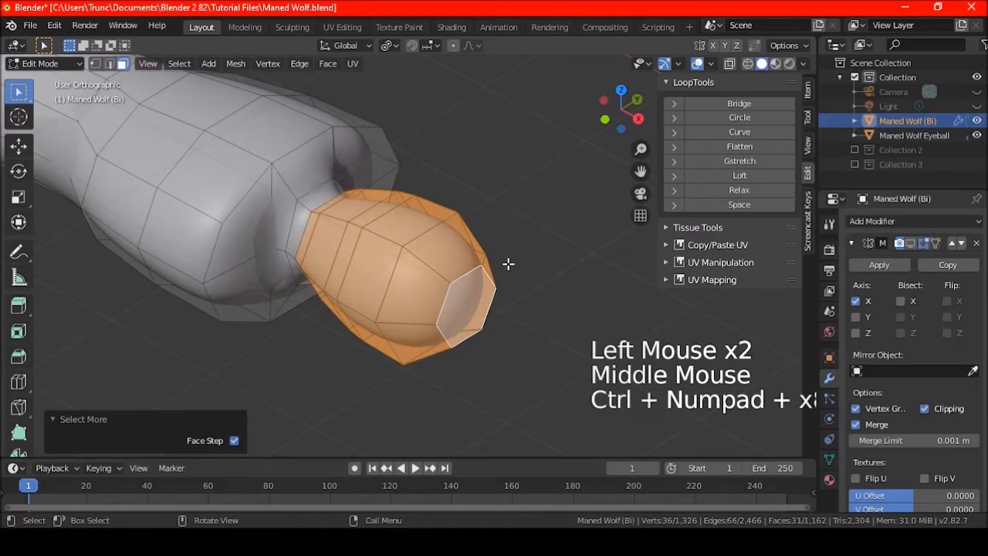
pyautogui.press('KP_7')
pyautogui.press('ctrl+KP_Add')
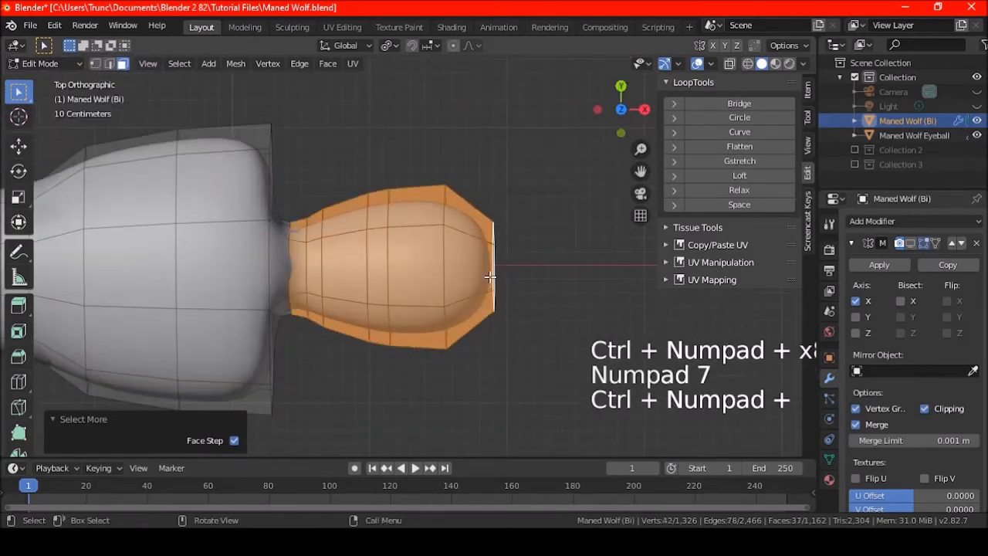
# Duplicate the finger twice, moving the first copy about -1.03 m in Y and the second about 2.02 m in Y from it.
pyautogui.keyDown('ctrl'); pyautogui.scroll(-1, 482, 293); pyautogui.keyUp('ctrl')
pyautogui.keyDown('shift'); pyautogui.moveTo(478, 308); pyautogui.dragTo(461, 273, button='middle'); pyautogui.keyUp('shift')
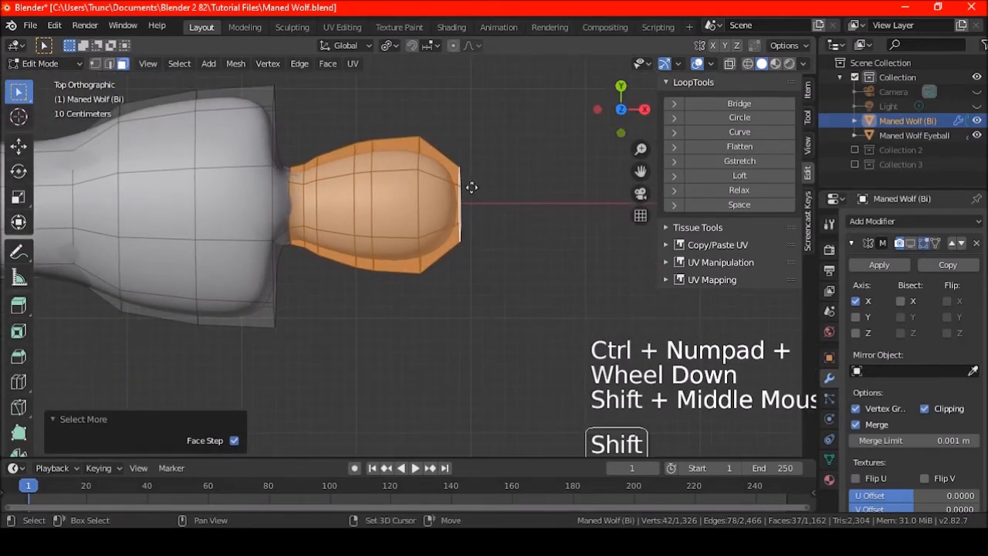
pyautogui.hotkey('shift', 'd')
pyautogui.click(469, 308)
pyautogui.hotkey('shift', 'd')
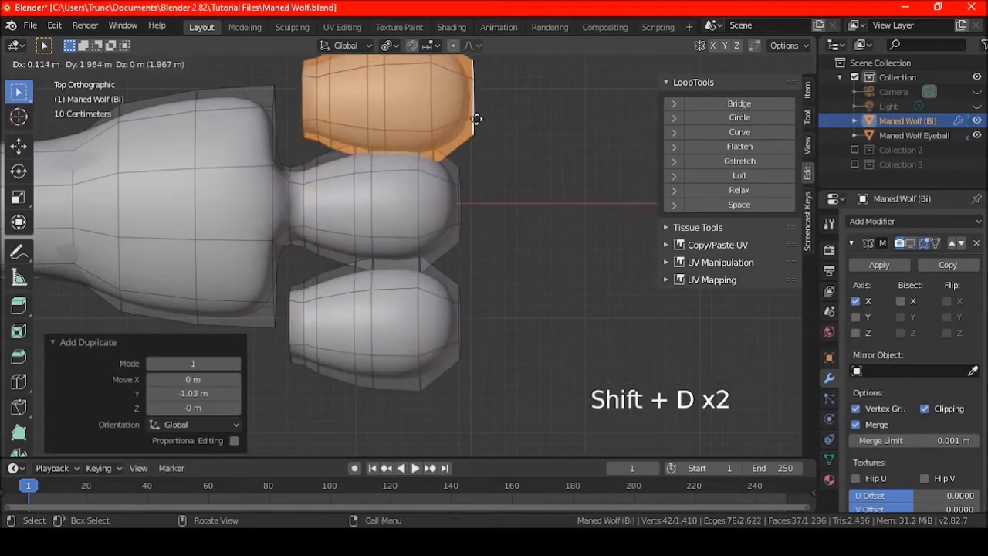
pyautogui.click(472, 114)
# Duplicate the finger again by about -2.03 m in X and -3.05 m in Y as a thumb, and rotate it about 103°.
pyautogui.scroll(-2, 469, 174)
pyautogui.keyDown('shift'); pyautogui.moveTo(469, 175); pyautogui.dragTo(500, 194, button='middle'); pyautogui.keyUp('shift')
pyautogui.hotkey('shift', 'd')
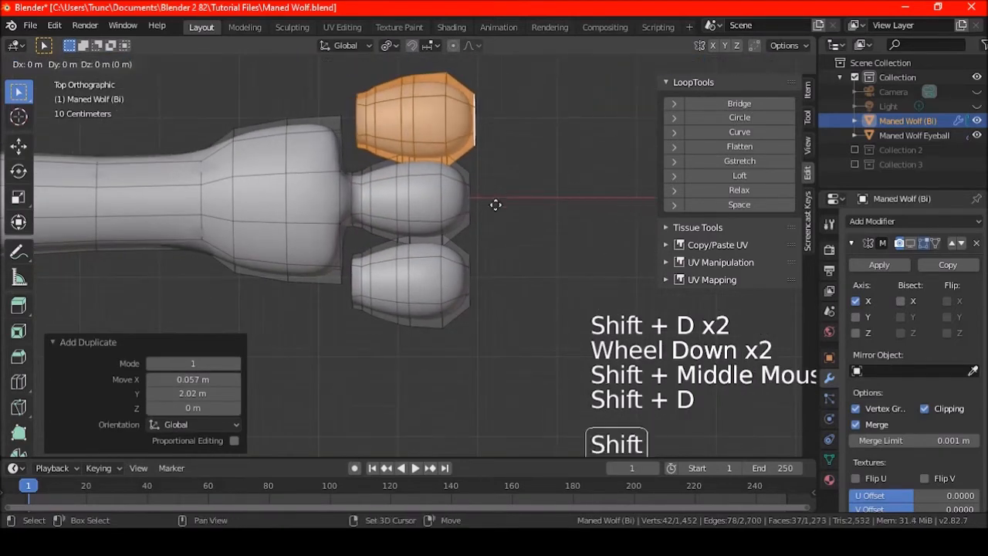
pyautogui.click(347, 430)
pyautogui.press('r')
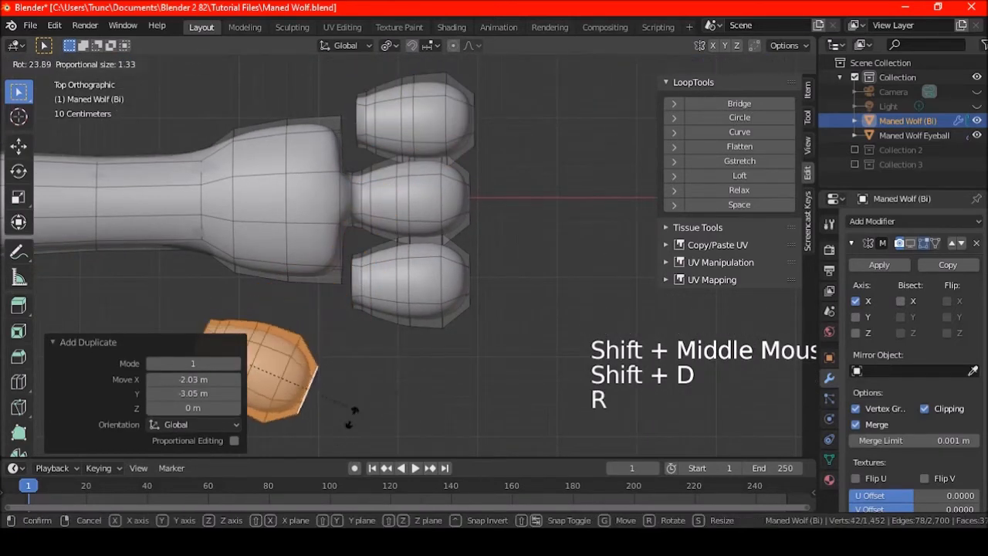
pyautogui.click(348, 327)
# Move the thumb so its open end sits against the side of the palm, and clear the selection.
pyautogui.keyDown('shift'); pyautogui.moveTo(348, 327); pyautogui.dragTo(395, 312, button='middle'); pyautogui.keyUp('shift')
pyautogui.scroll(1, 361, 357)
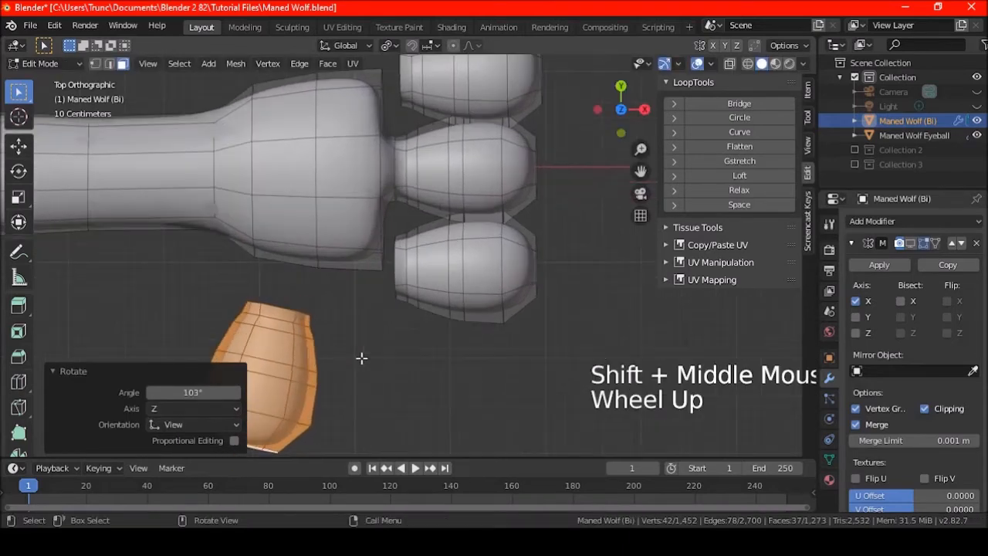
pyautogui.press('g')
pyautogui.click(346, 332)
pyautogui.moveTo(346, 331); pyautogui.dragTo(392, 324, button='middle')
pyautogui.scroll(2, 392, 324)
pyautogui.press('a')
pyautogui.press('a')
pyautogui.press('a')
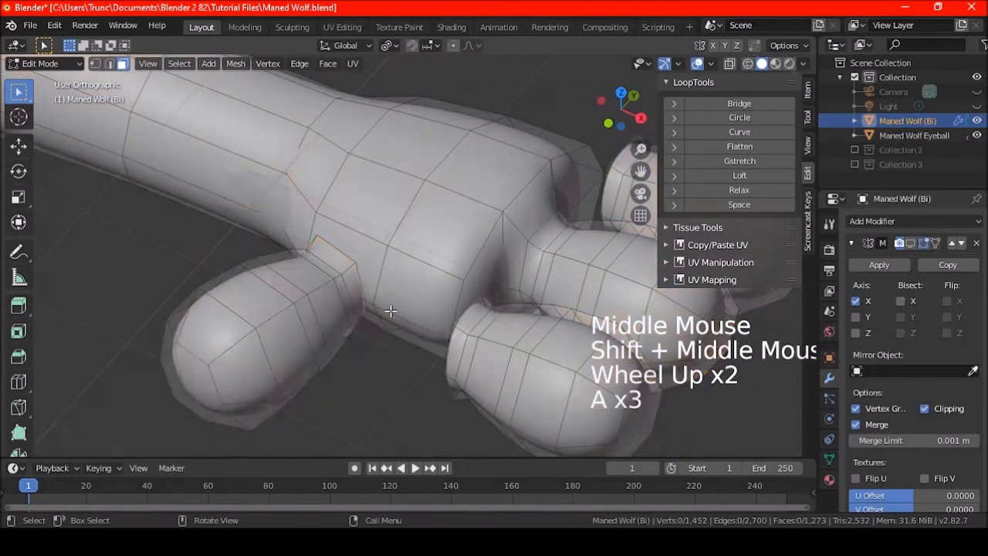
pyautogui.click(109, 64)
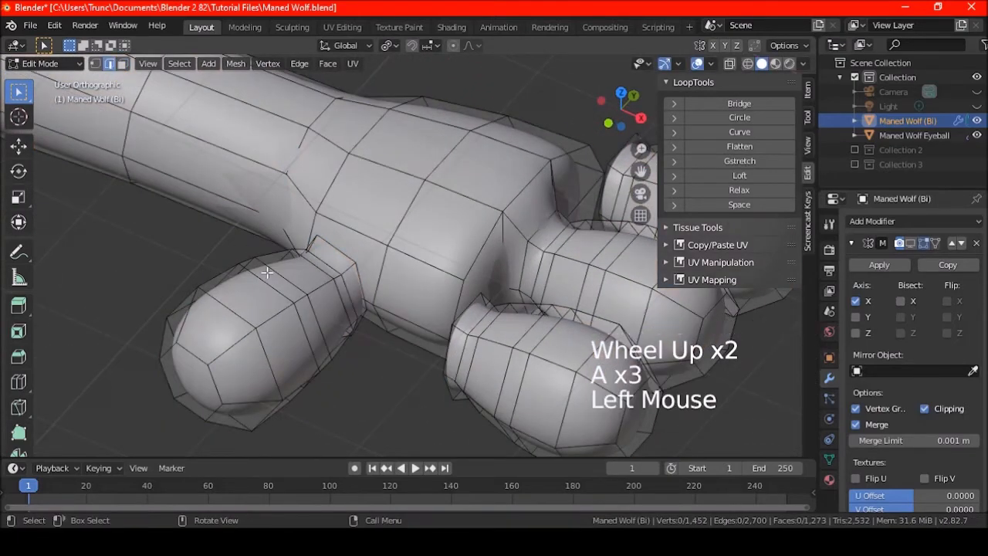
pyautogui.scroll(2, 324, 270)
pyautogui.keyDown('alt'); pyautogui.keyDown('shift'); pyautogui.click(327, 272); pyautogui.keyUp('shift'); pyautogui.keyUp('alt')
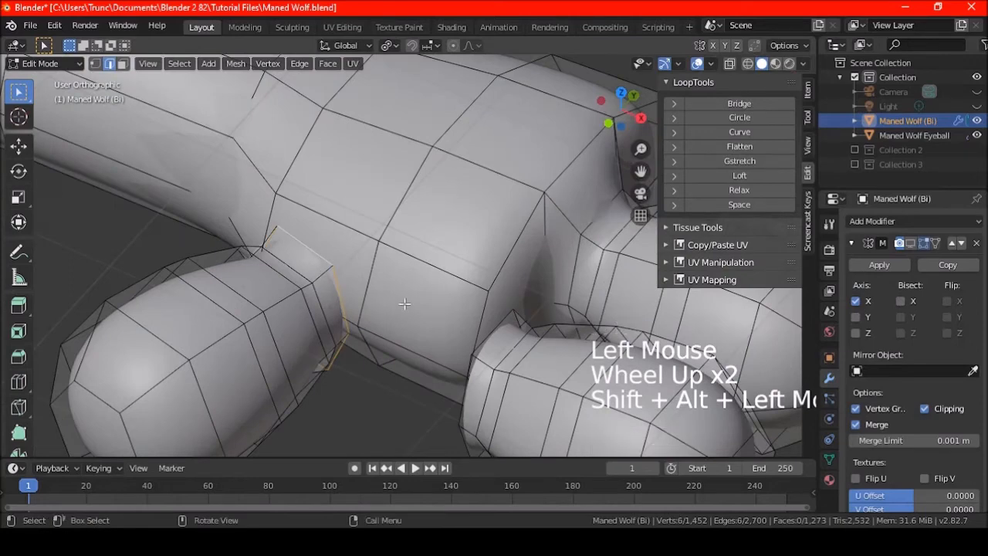
pyautogui.press('a')
pyautogui.press('a')
pyautogui.press('a')
# Delete the two adjacent palm faces opposite the thumb's open end.
pyautogui.click(122, 63)
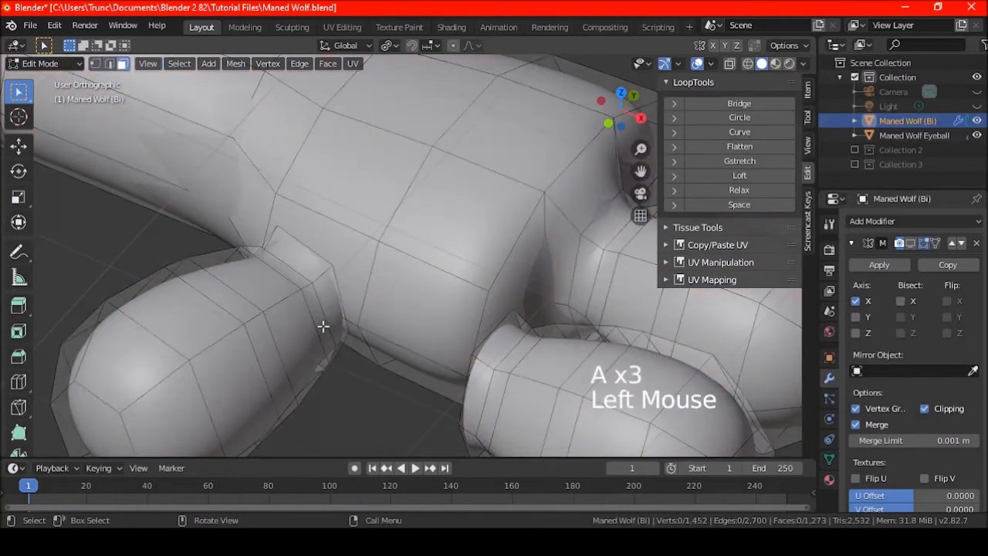
pyautogui.click(358, 333)
pyautogui.keyDown('shift'); pyautogui.click(345, 285); pyautogui.keyUp('shift')
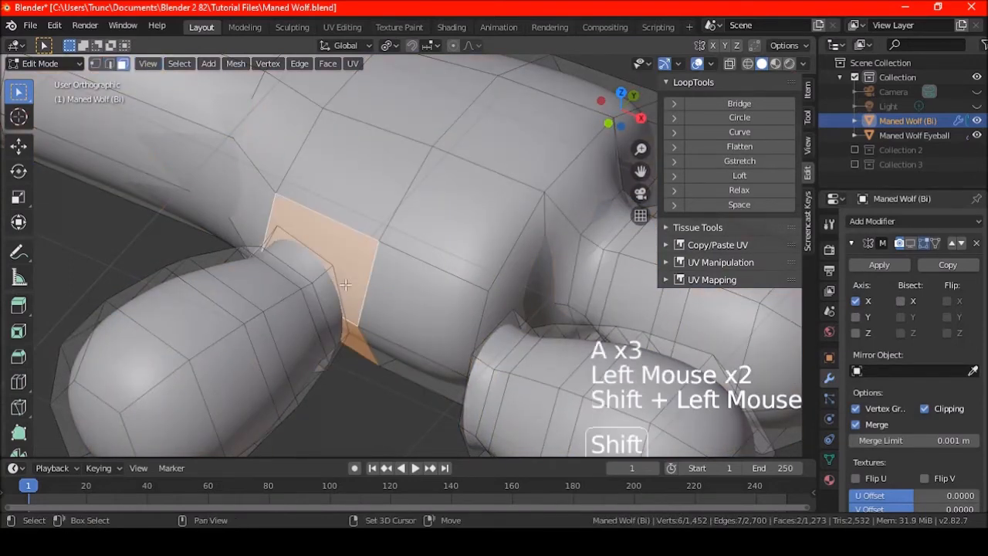
pyautogui.click(109, 63)
pyautogui.keyDown('shift'); pyautogui.click(350, 326); pyautogui.keyUp('shift')
pyautogui.moveTo(349, 326); pyautogui.dragTo(171, 157, button='middle')
pyautogui.hotkey('ctrl', 'z')
pyautogui.press('Delete')
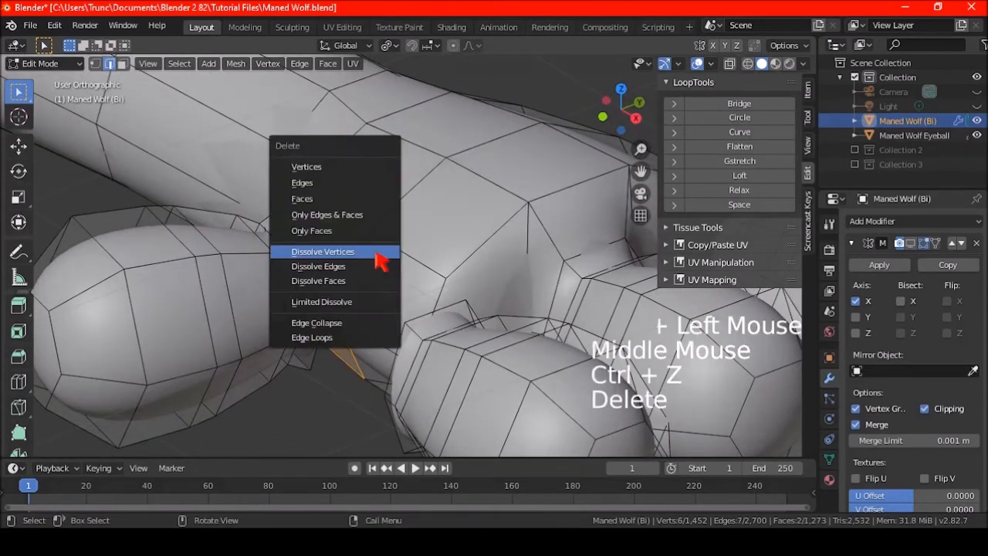
pyautogui.click(344, 199)
# Bridge the edge loops of the thumb's open end and the hole in the side of the palm.
pyautogui.moveTo(280, 216); pyautogui.dragTo(396, 241, button='middle')
pyautogui.keyDown('alt'); pyautogui.keyDown('shift'); pyautogui.click(335, 238); pyautogui.keyUp('shift'); pyautogui.keyUp('alt')
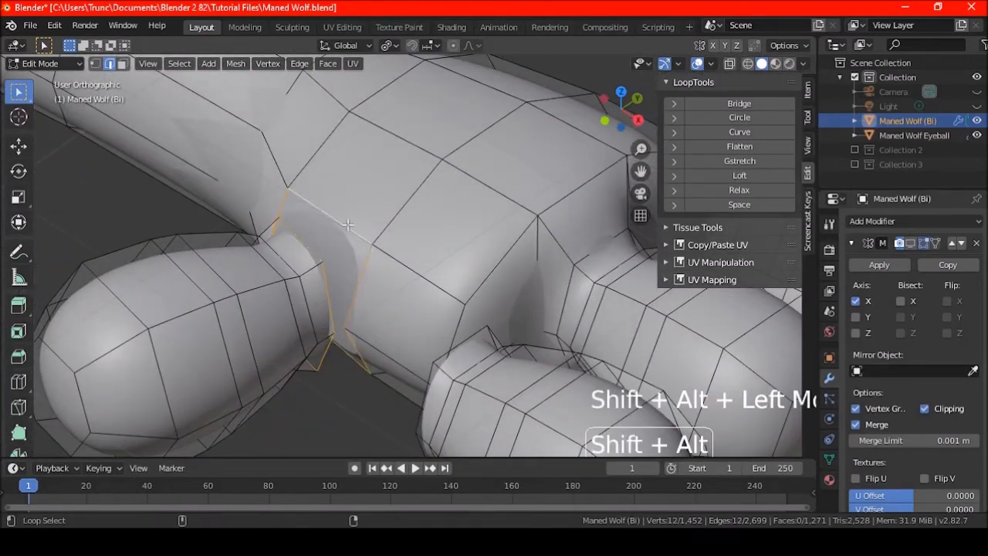
pyautogui.rightClick(355, 129)
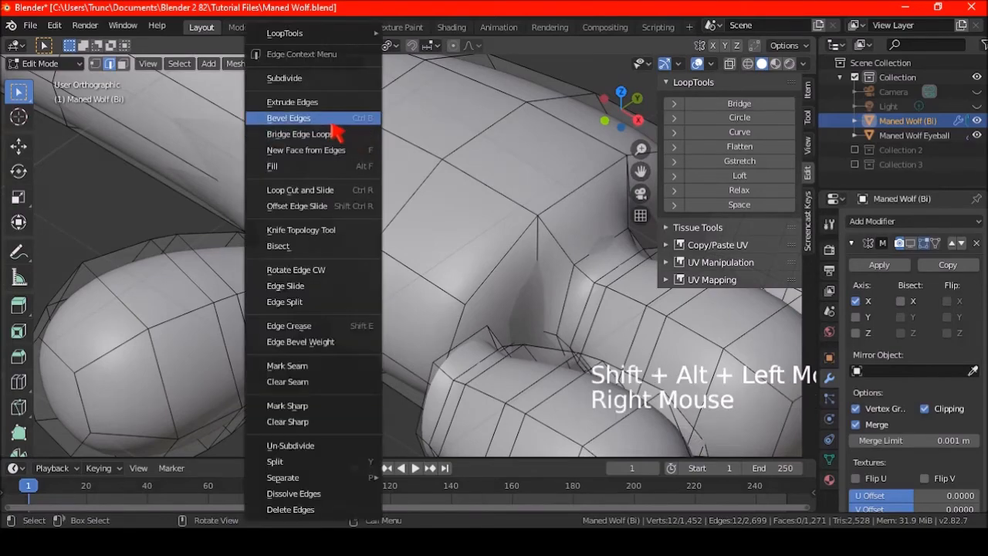
pyautogui.click(327, 135)
# Hide only the bridging faces between the thumb and the palm, working in face selection mode.
pyautogui.moveTo(331, 139); pyautogui.dragTo(435, 270, button='middle')
pyautogui.press('h')
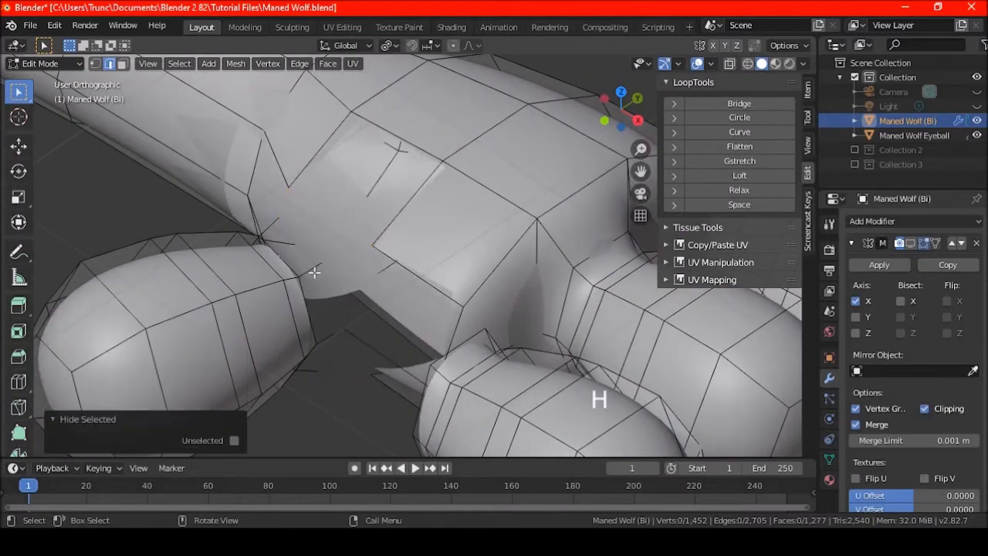
pyautogui.hotkey('ctrl', 'z')
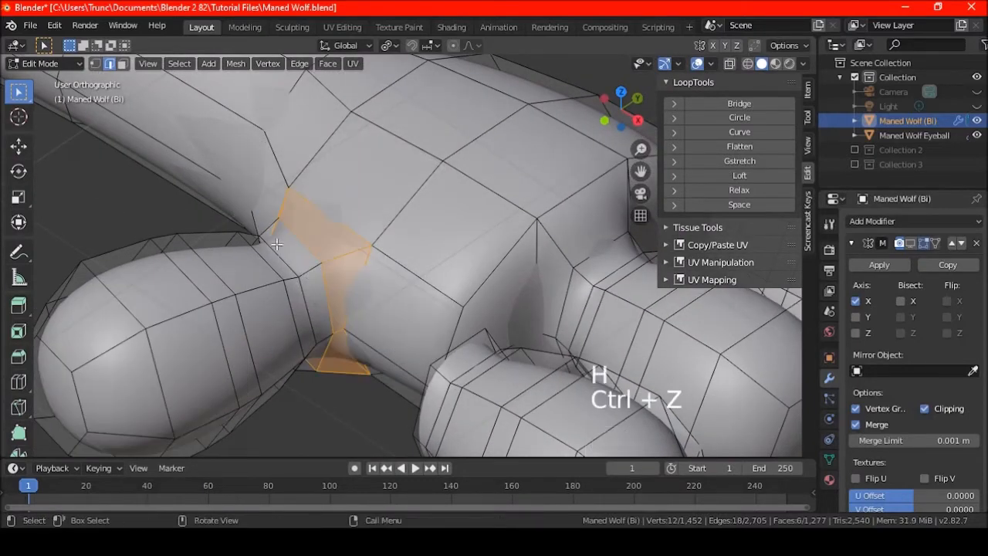
pyautogui.click(123, 64)
pyautogui.press('h')
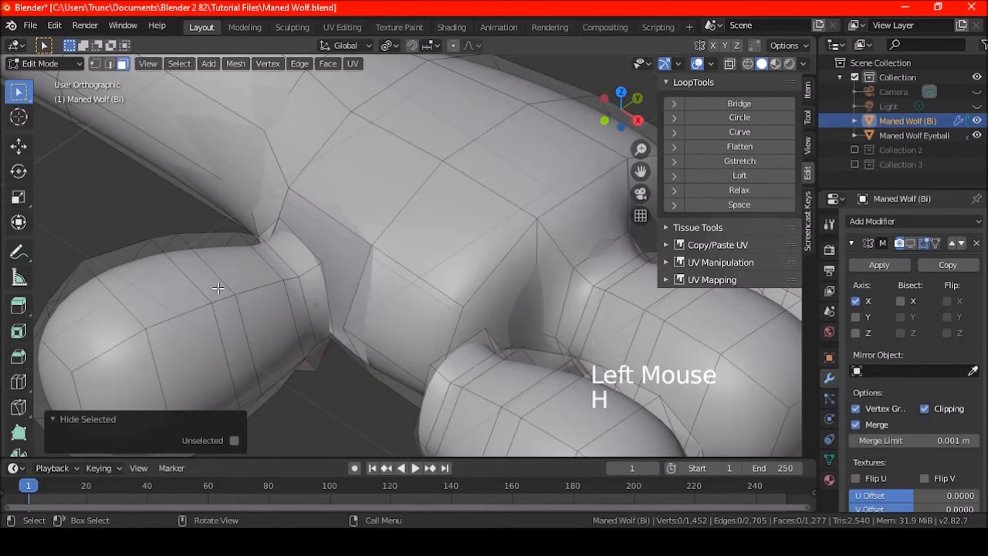
# Move the whole thumb about 0.03 m in X and 0.11 m in Y towards the palm, and clear the selection.
pyautogui.press('l')
pyautogui.press('KP_7')
pyautogui.press('g')
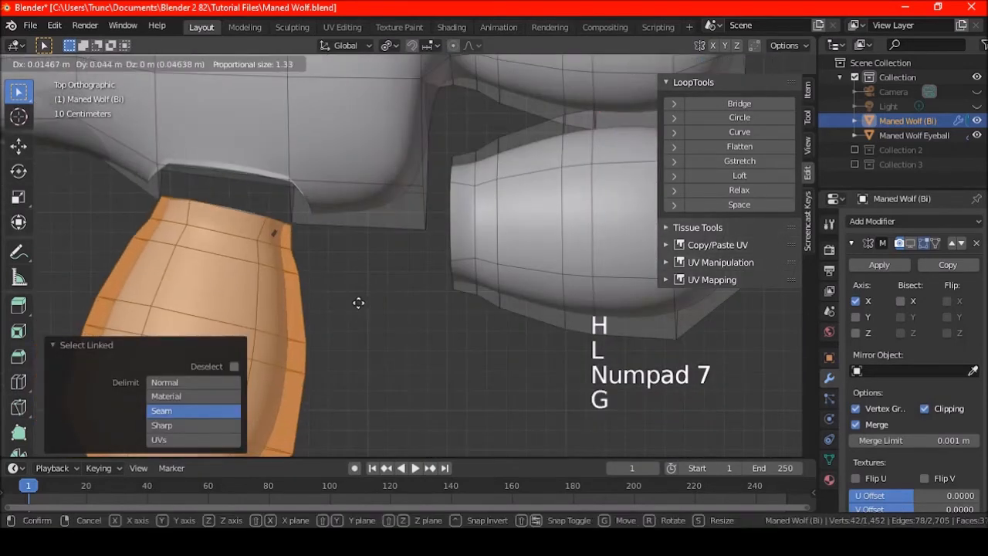
pyautogui.click(360, 289)
pyautogui.scroll(-2, 361, 288)
pyautogui.keyDown('shift'); pyautogui.moveTo(360, 289); pyautogui.dragTo(422, 303, button='middle'); pyautogui.keyUp('shift')
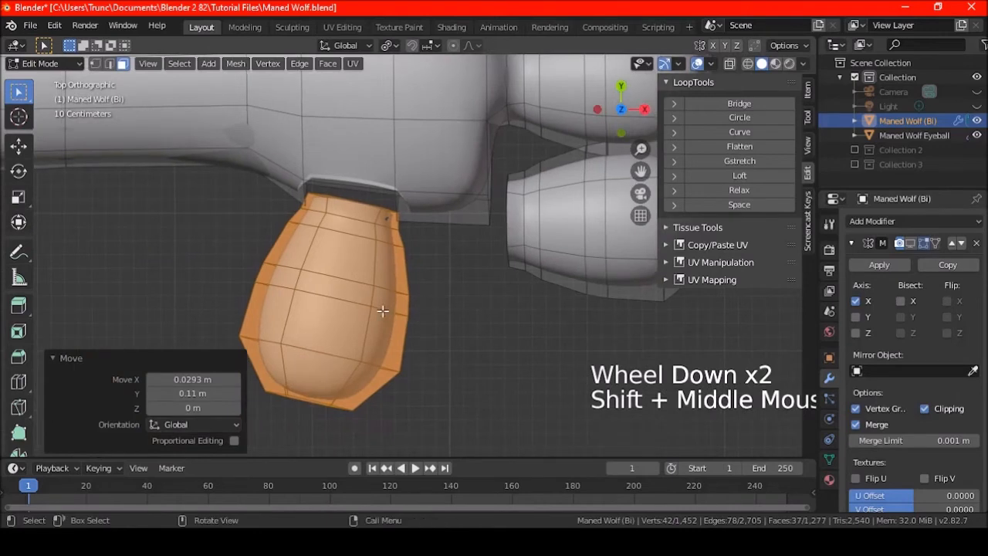
pyautogui.press('a')
pyautogui.press('a')
pyautogui.press('a')
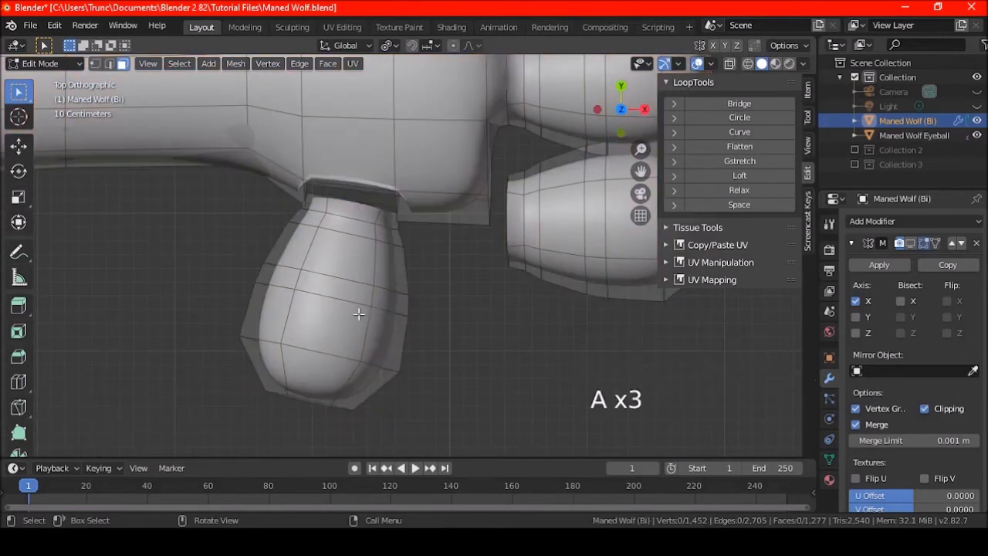
# Select the thumb's tip face, enable proportional editing, and view the hand from above.
pyautogui.moveTo(316, 255); pyautogui.dragTo(275, 186, button='middle')
pyautogui.click(277, 356)
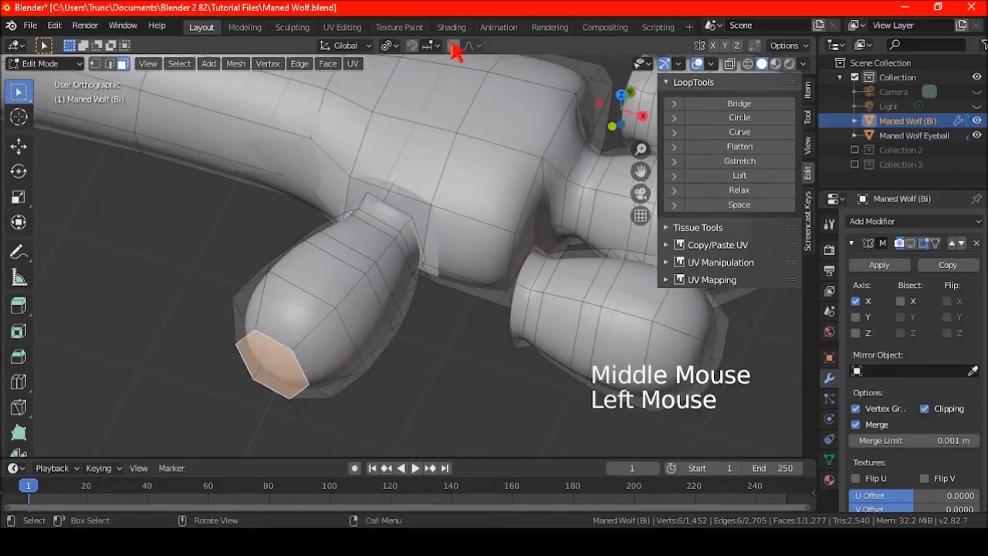
pyautogui.hotkey('alt', 's')
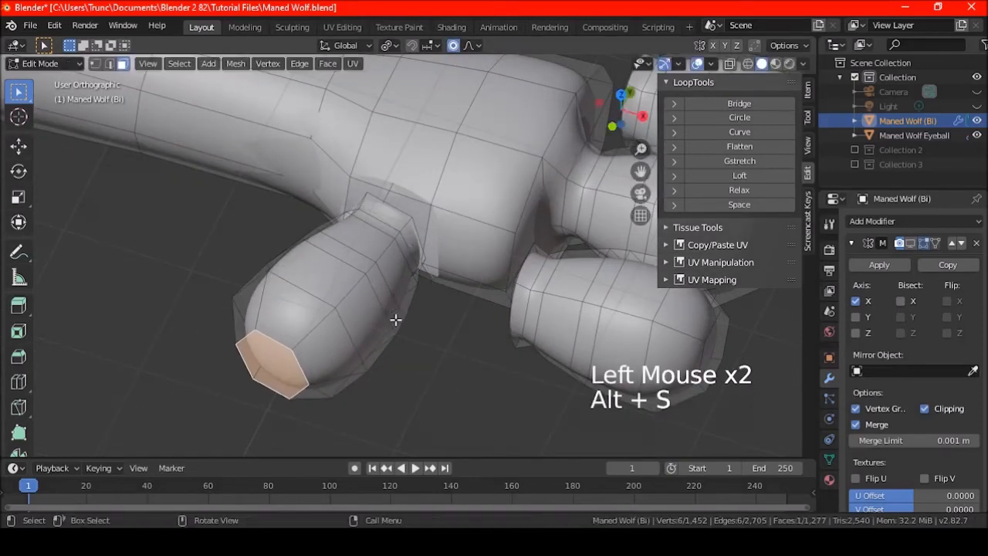
pyautogui.press('KP_7')
pyautogui.keyDown('shift'); pyautogui.moveTo(399, 322); pyautogui.dragTo(407, 294, button='middle'); pyautogui.keyUp('shift')
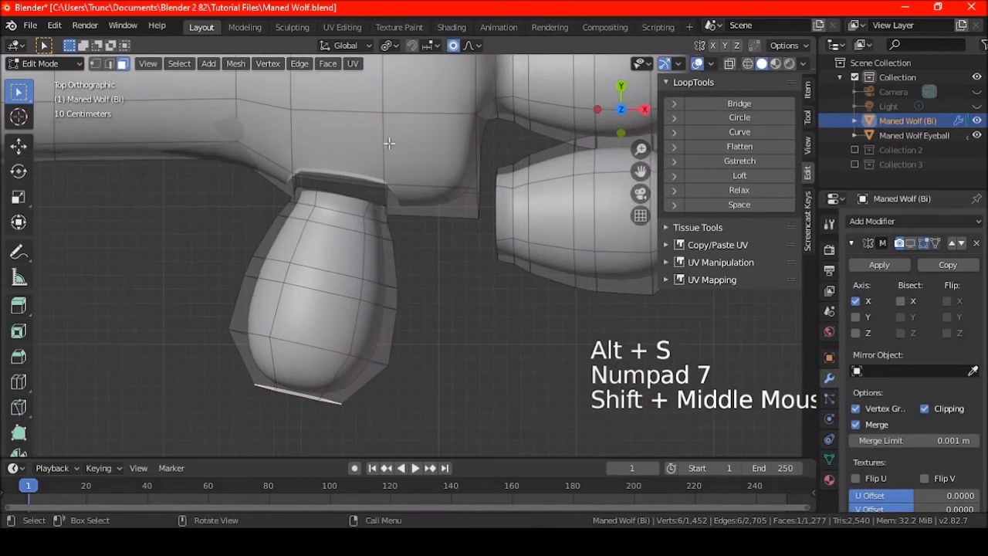
# Try to fatten the thumb's tip face with the Median Point pivot, and return the pivot to Individual Origins.
pyautogui.click(389, 46)
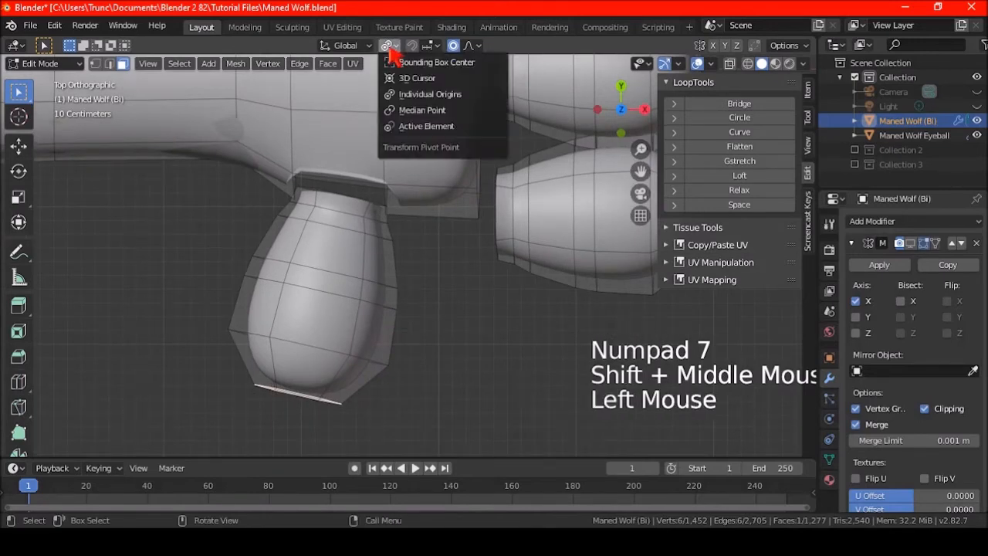
pyautogui.click(417, 110)
pyautogui.hotkey('alt', 's')
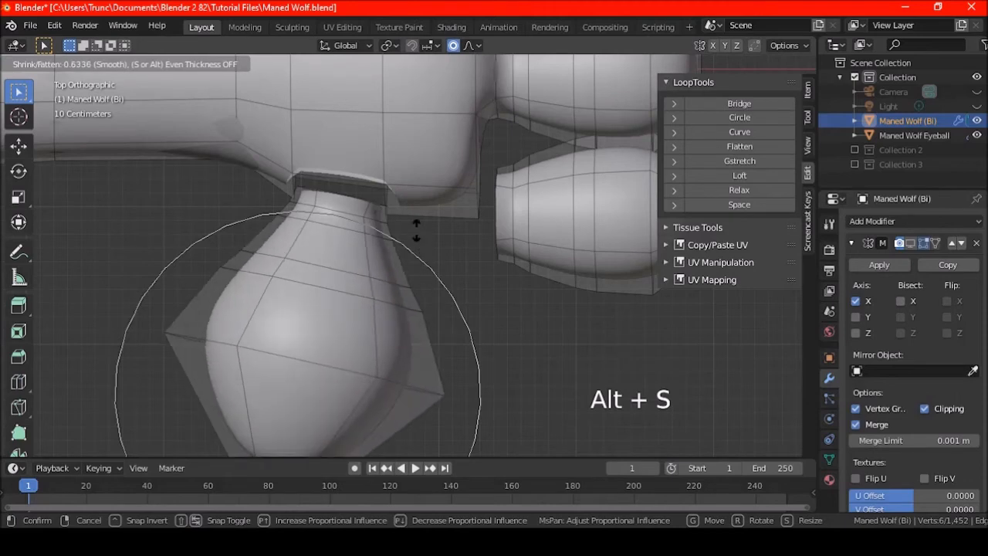
pyautogui.click(401, 114)
pyautogui.click(392, 46)
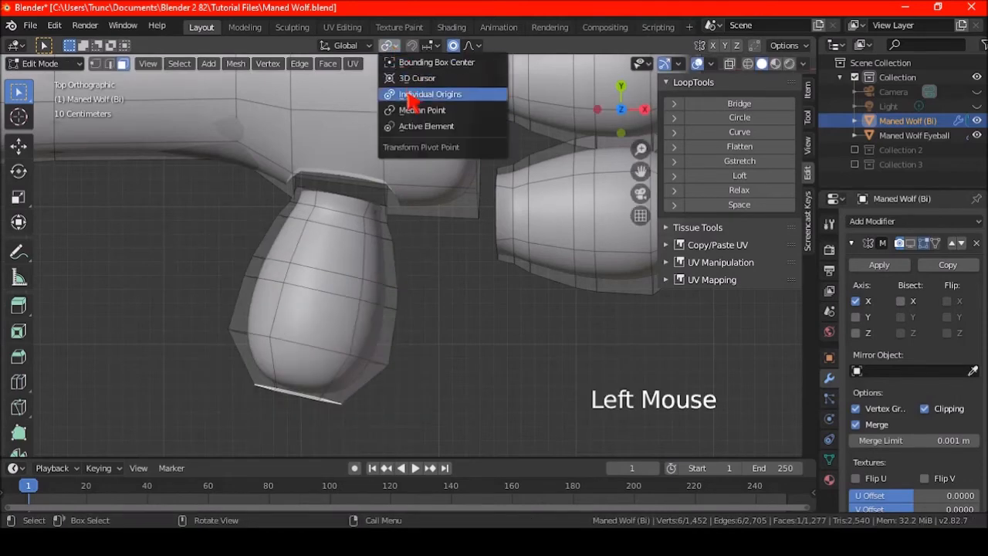
pyautogui.click(410, 96)
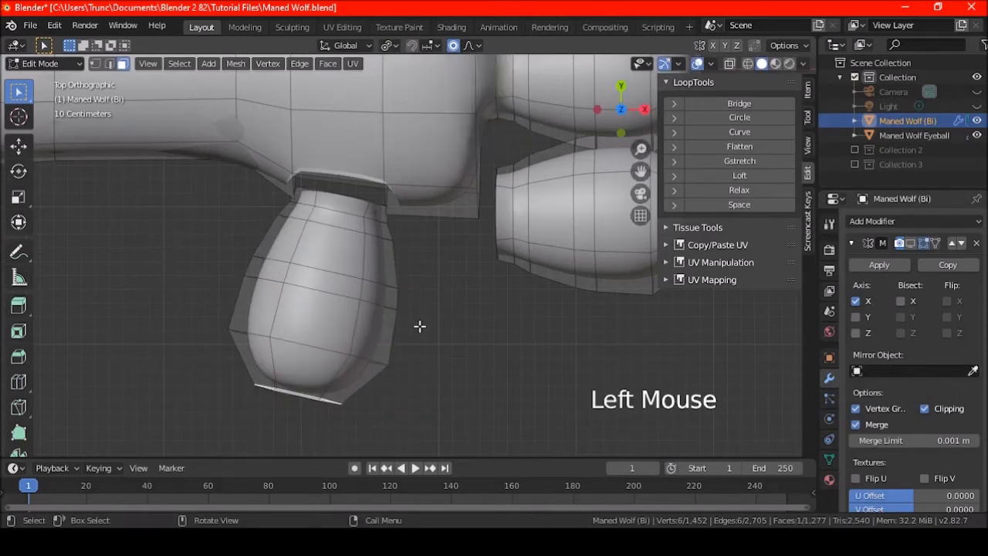
pyautogui.hotkey('alt', 's')
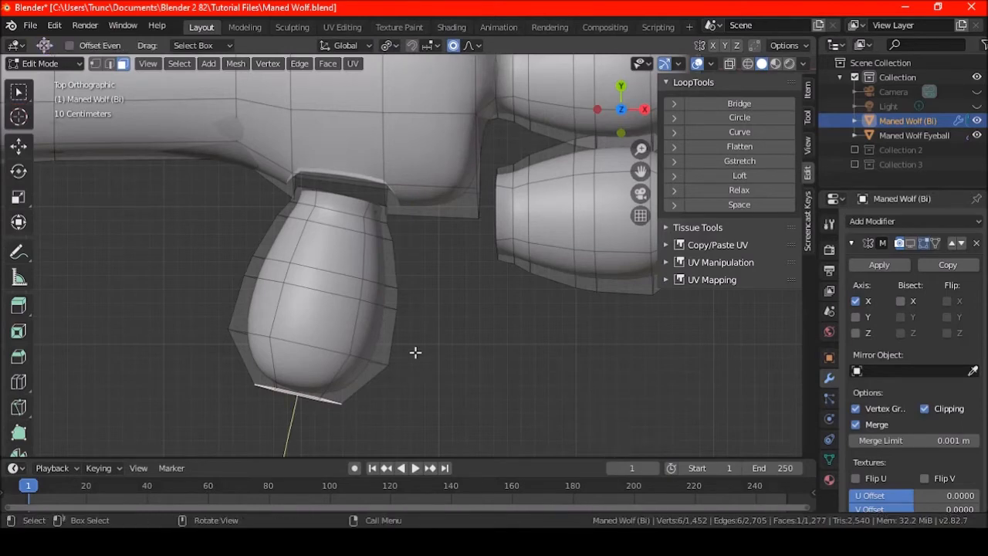
pyautogui.rightClick(415, 346)
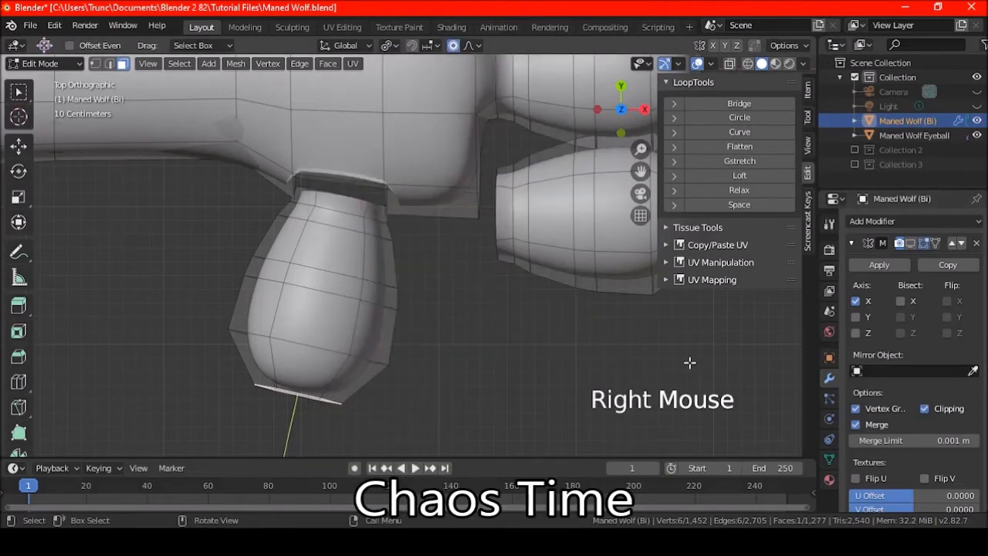
pyautogui.press('Escape')
pyautogui.rightClick(445, 365)
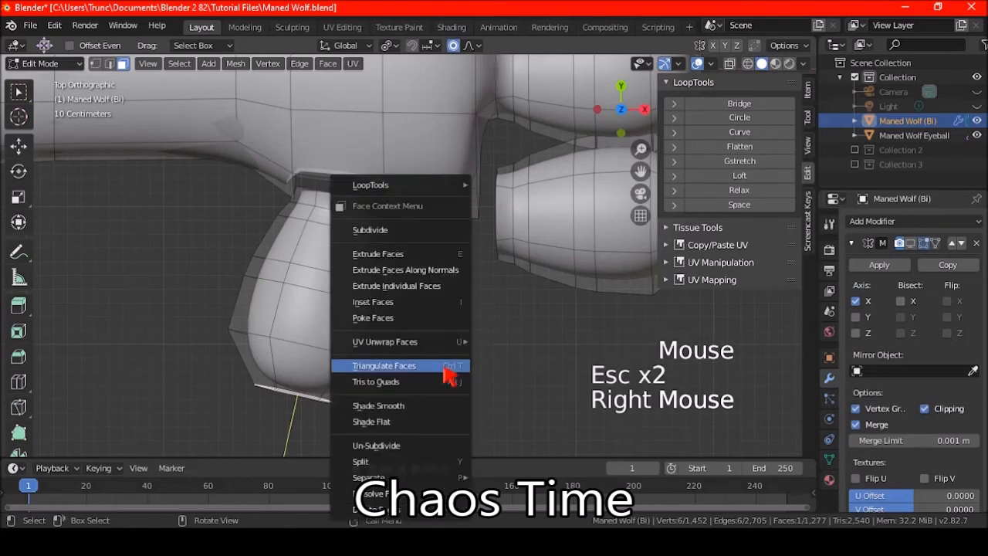
pyautogui.click(454, 363)
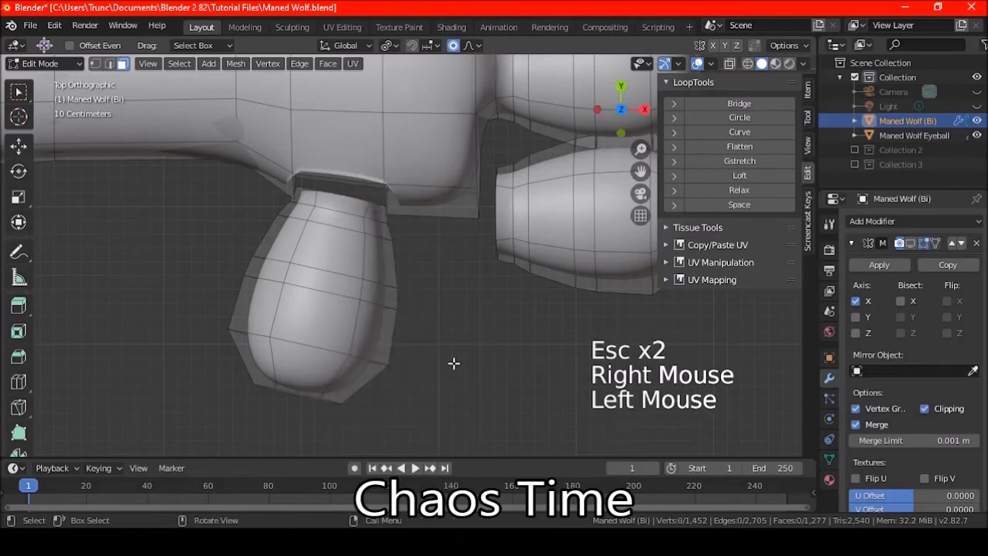
pyautogui.hotkey('ctrl', 'z')
pyautogui.press('a')
pyautogui.press('a')
pyautogui.press('a')
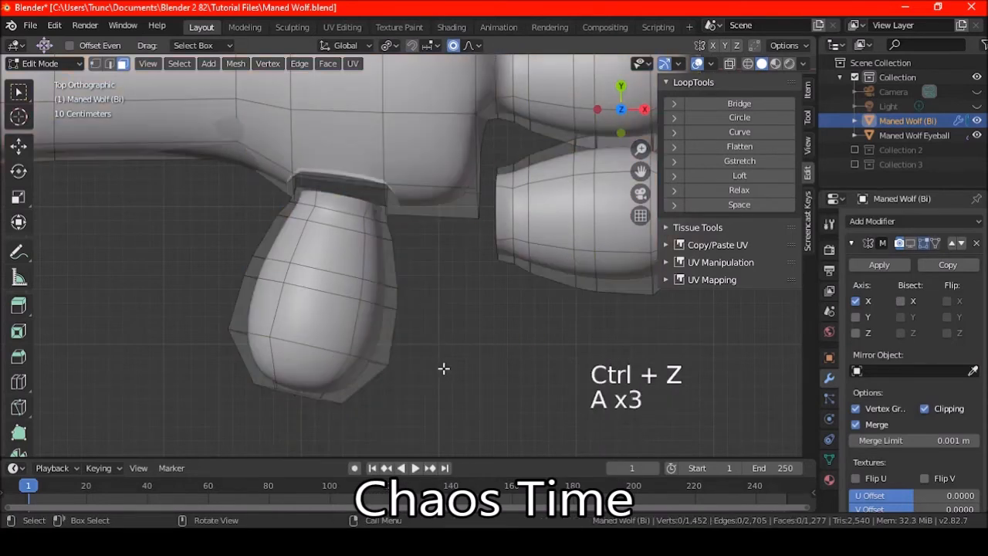
# Select the thumb's tip face again and switch back to the box selection tool.
pyautogui.moveTo(363, 378); pyautogui.dragTo(331, 377, button='middle')
pyautogui.click(328, 383)
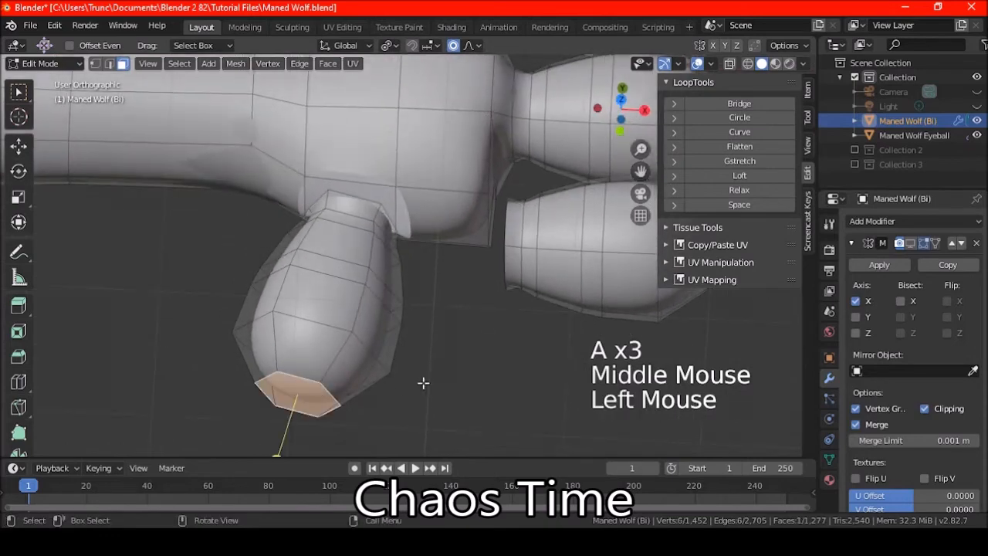
pyautogui.scroll(-2, 387, 358)
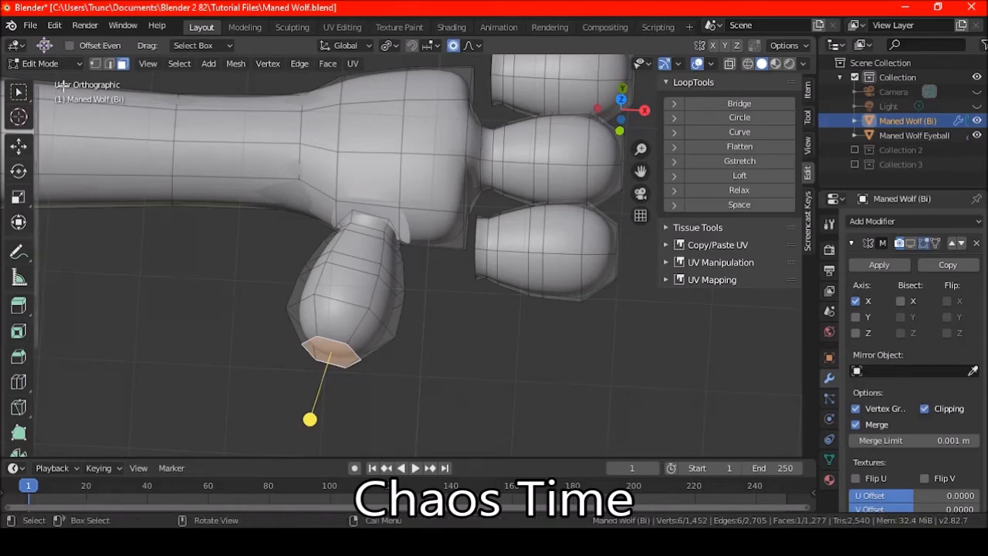
pyautogui.click(19, 93)
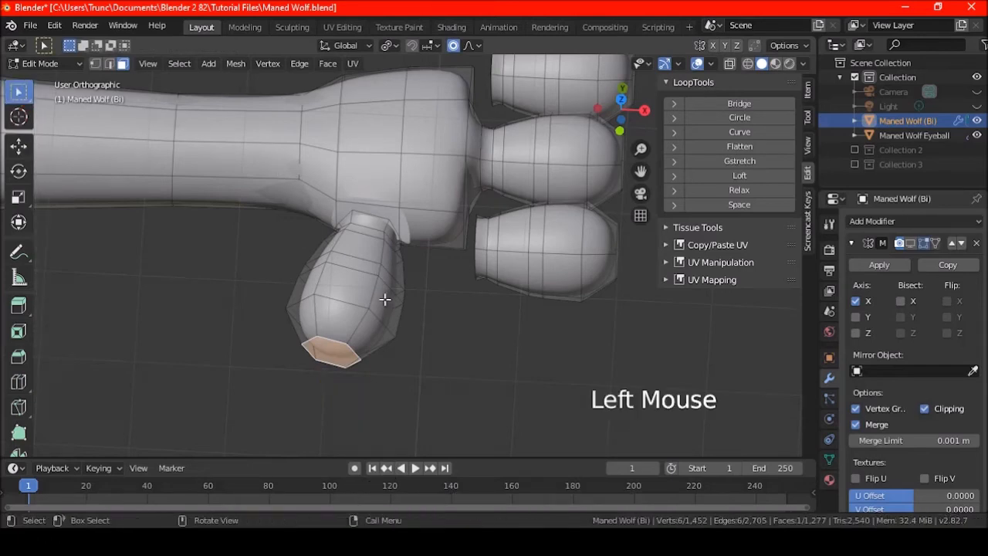
# Try to move the thumb's tip face in top view with proportional editing.
pyautogui.press('KP_7')
pyautogui.press('g')
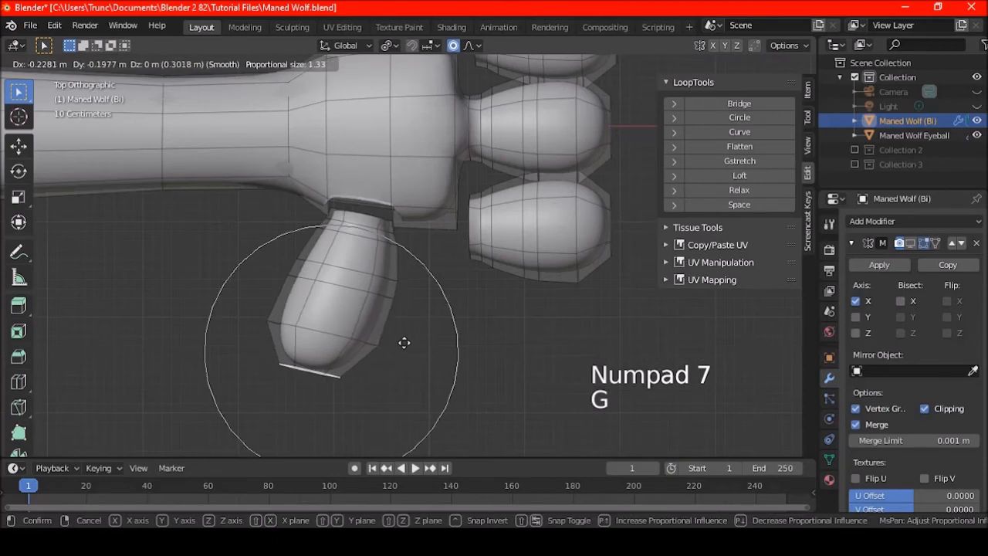
pyautogui.press('Escape')
# Shrink/Fatten the thumb's tip face by about -0.15 with smooth proportional editing to shorten the thumb, and clear the selection.
pyautogui.keyDown('shift'); pyautogui.moveTo(459, 353); pyautogui.dragTo(421, 339, button='middle'); pyautogui.keyUp('shift')
pyautogui.scroll(1, 443, 377)
pyautogui.hotkey('alt', 's')
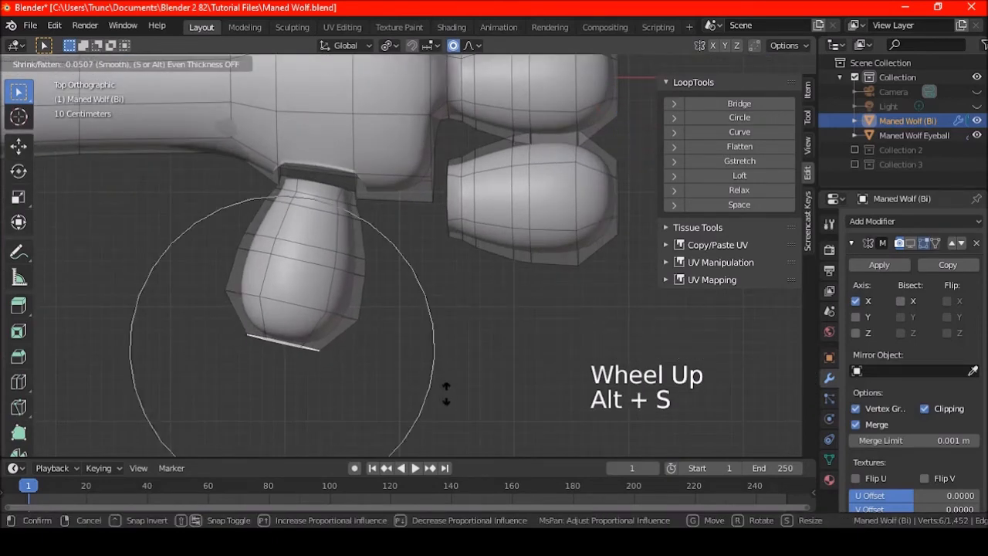
pyautogui.scroll(-1, 450, 403)
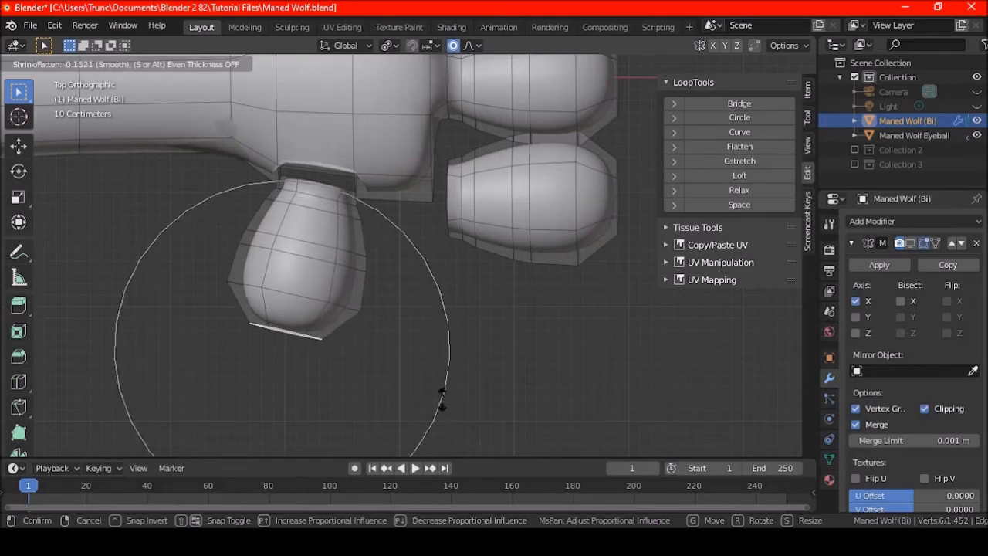
pyautogui.click(441, 399)
pyautogui.press('a')
pyautogui.press('a')
pyautogui.press('a')
pyautogui.keyDown('shift'); pyautogui.moveTo(412, 335); pyautogui.dragTo(416, 350, button='middle'); pyautogui.keyUp('shift')
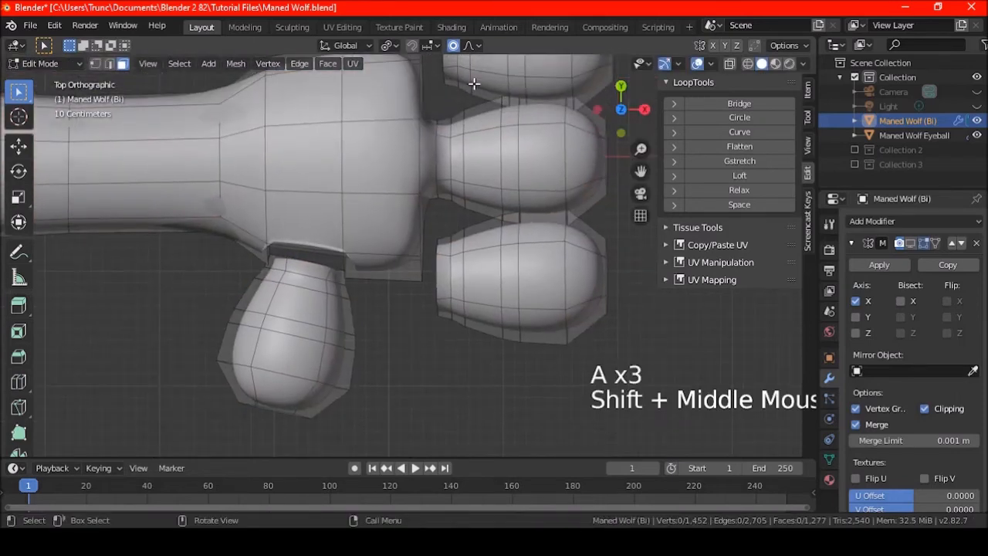
# With proportional editing off, rotate the finger farthest from the thumb outward, move it about -0.11 m in X and -0.08 m in Y, and deselect it.
pyautogui.click(455, 45)
pyautogui.keyDown('shift'); pyautogui.moveTo(454, 45); pyautogui.dragTo(455, 154, button='middle'); pyautogui.keyUp('shift')
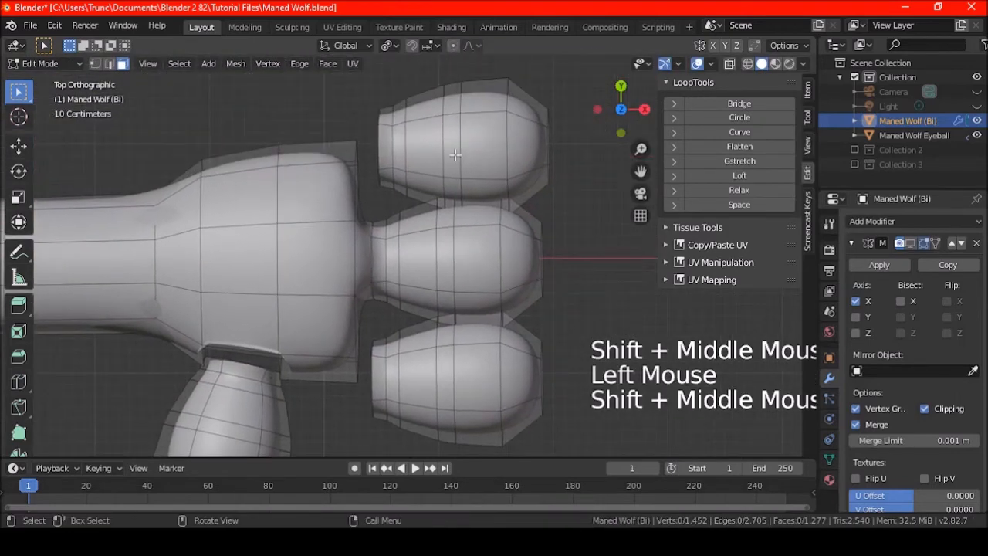
pyautogui.press('l')
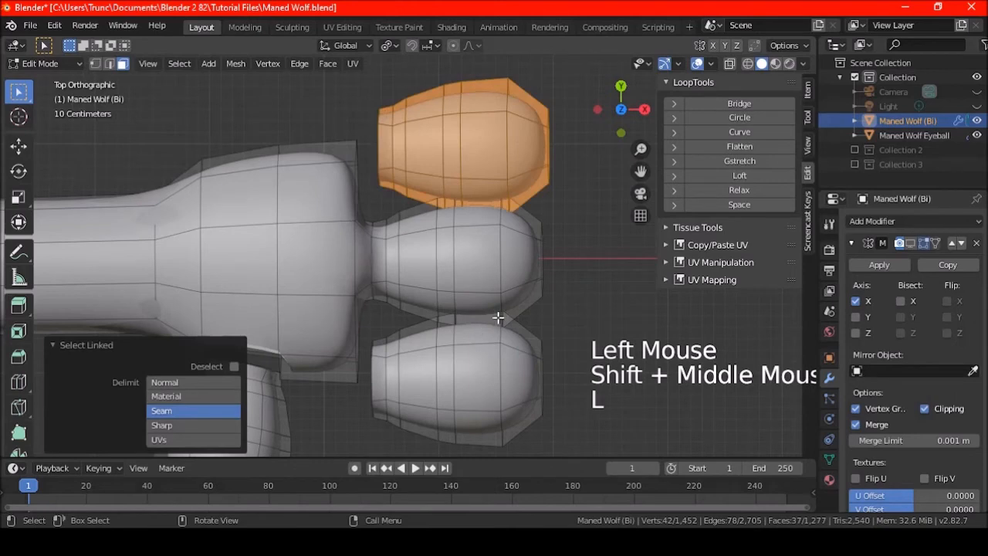
pyautogui.press('r')
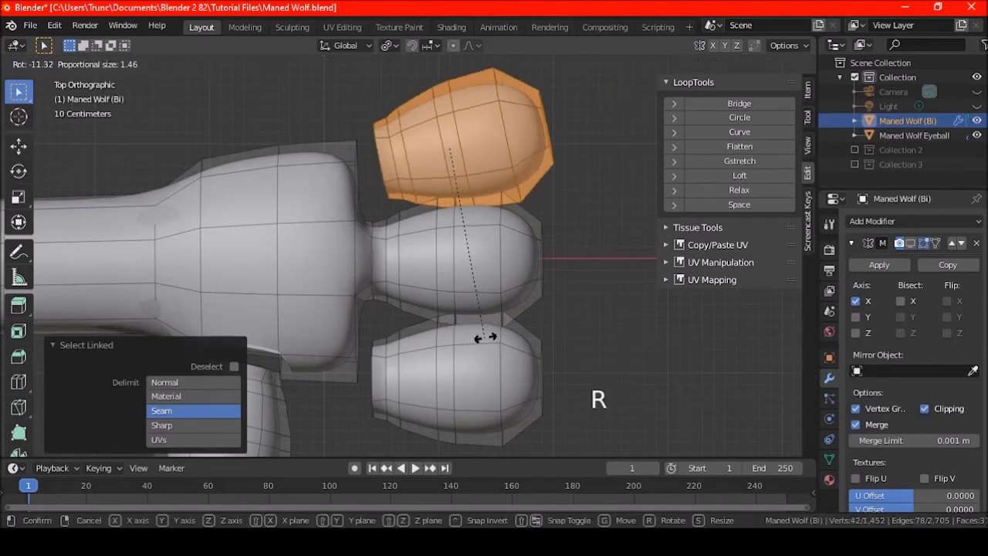
pyautogui.press('g')
pyautogui.click(495, 330)
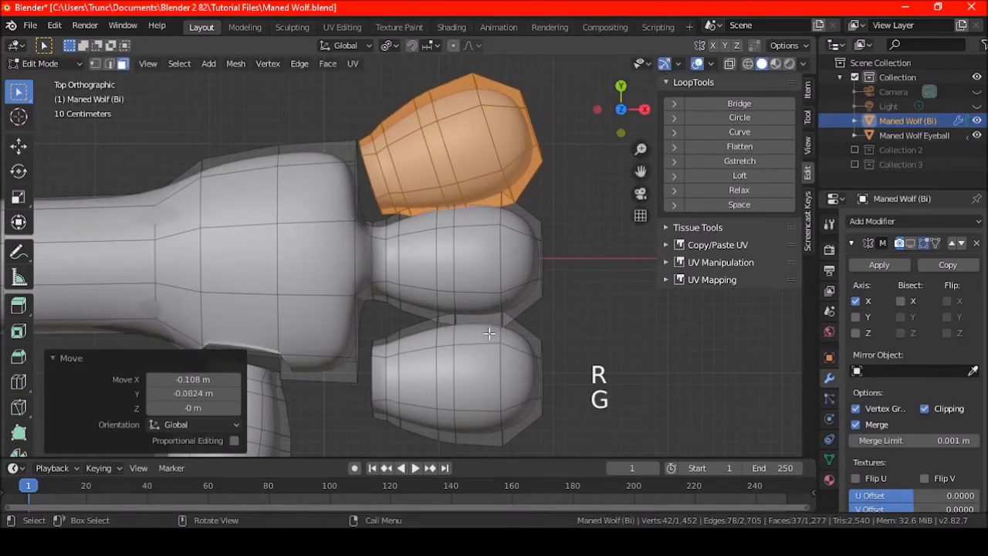
pyautogui.press('a')
pyautogui.press('a')
pyautogui.press('a')
# Rotate the finger nearest the thumb outward, move it about -0.06 m in X and 0.04 m in Y, and deselect it.
pyautogui.press('l')
pyautogui.press('r')
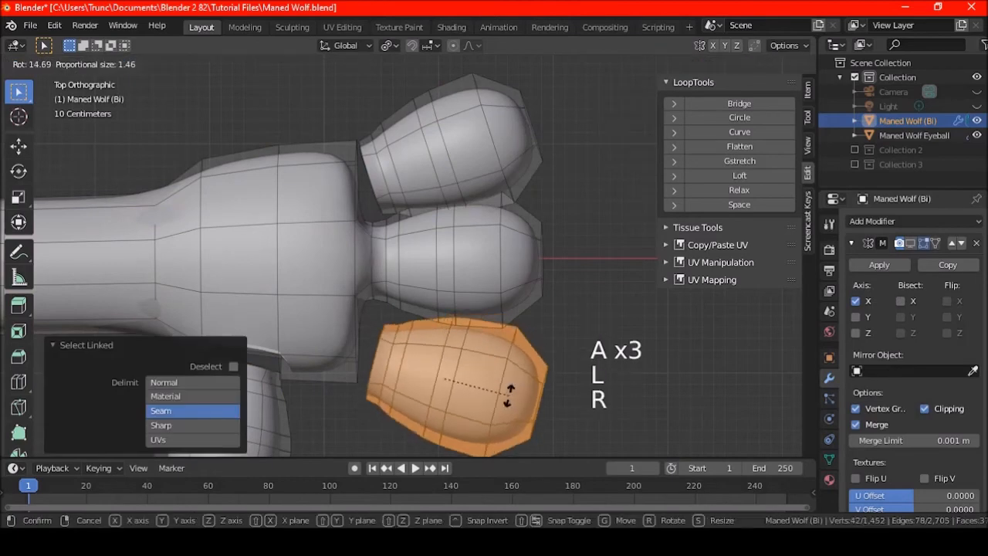
pyautogui.click(503, 398)
pyautogui.press('g')
pyautogui.click(498, 397)
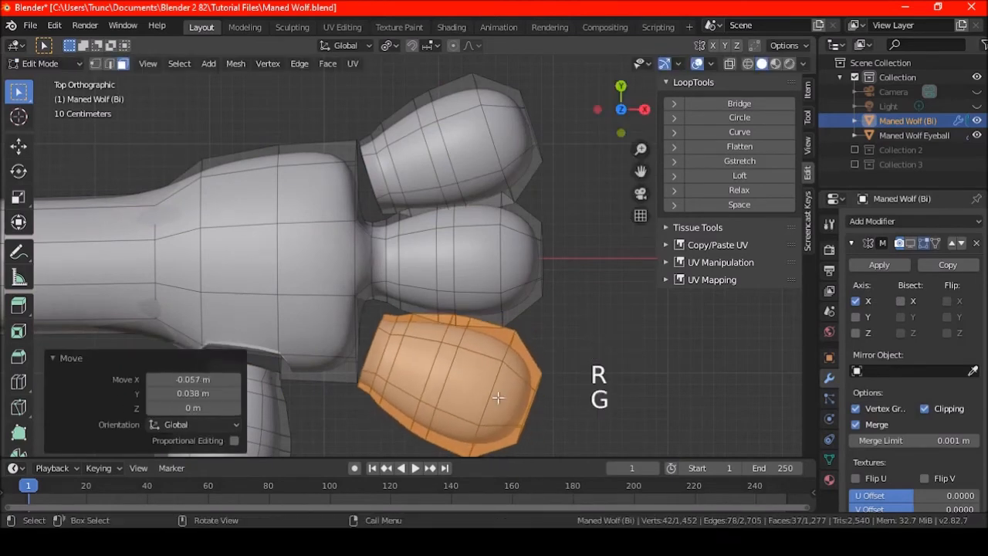
pyautogui.press('a')
pyautogui.press('a')
pyautogui.press('a')
# Reveal all hidden geometry, including the bridging faces between the thumb and the palm.
pyautogui.moveTo(472, 365); pyautogui.dragTo(367, 280, button='middle')
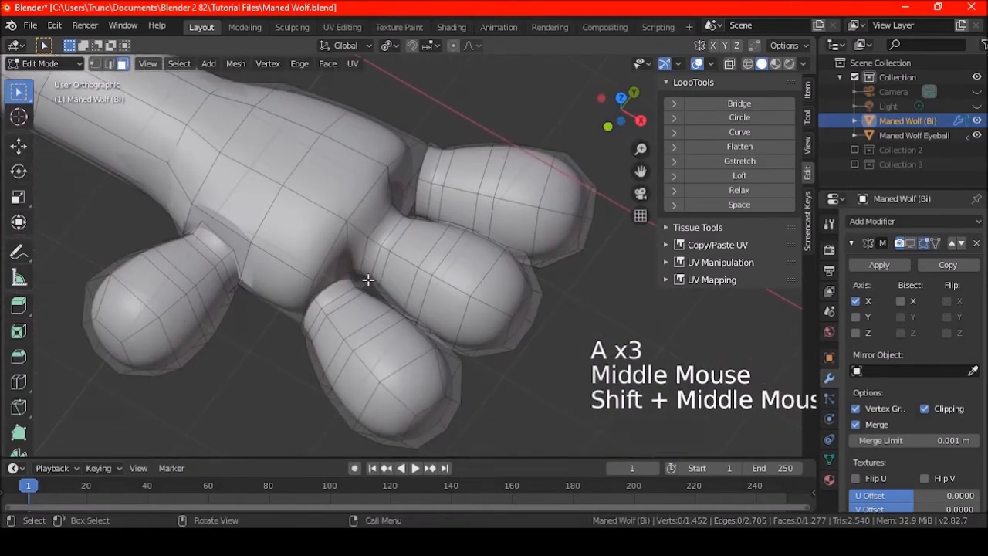
pyautogui.scroll(2, 367, 279)
pyautogui.hotkey('alt', 'h')
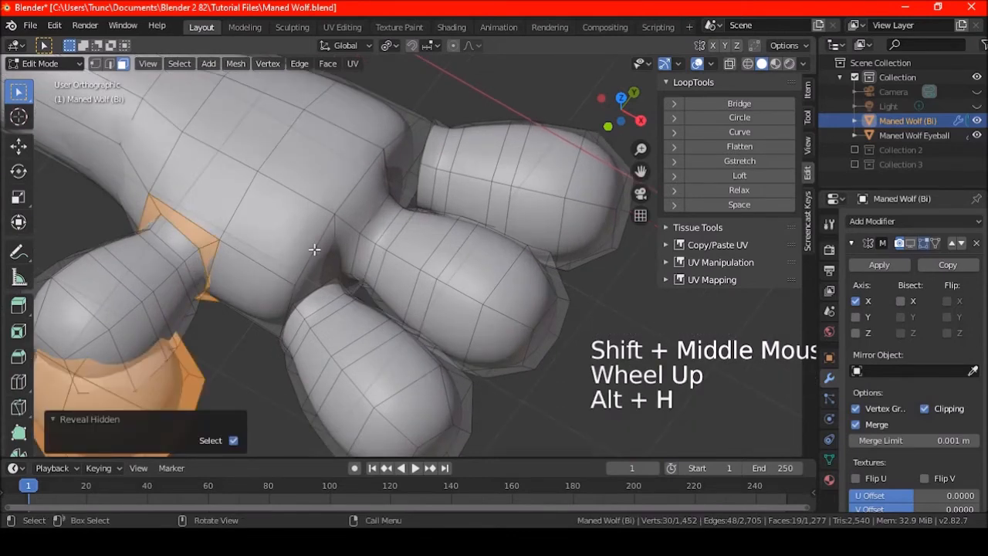
# Clear the selection and hide the detached spare finger mesh beside the thumb.
pyautogui.scroll(-3, 314, 249)
pyautogui.press('a')
pyautogui.press('a')
pyautogui.press('a')
pyautogui.press('l')
pyautogui.press('h')
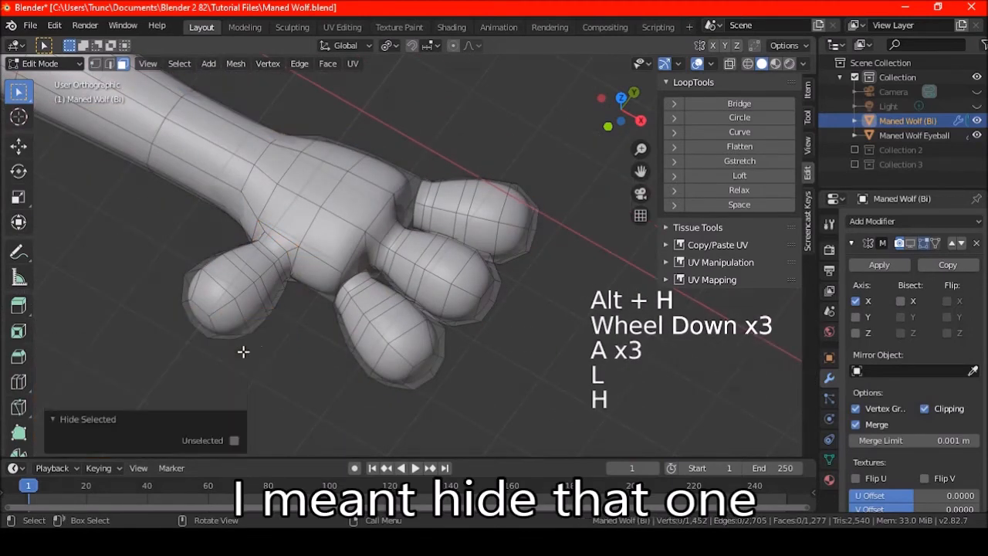
# Delete the facing palm-end and finger-base faces between the palm and the two outer fingers.
pyautogui.scroll(5, 294, 330)
pyautogui.click(284, 271)
pyautogui.moveTo(284, 271); pyautogui.dragTo(286, 154, button='middle')
pyautogui.keyDown('shift'); pyautogui.click(284, 405); pyautogui.keyUp('shift')
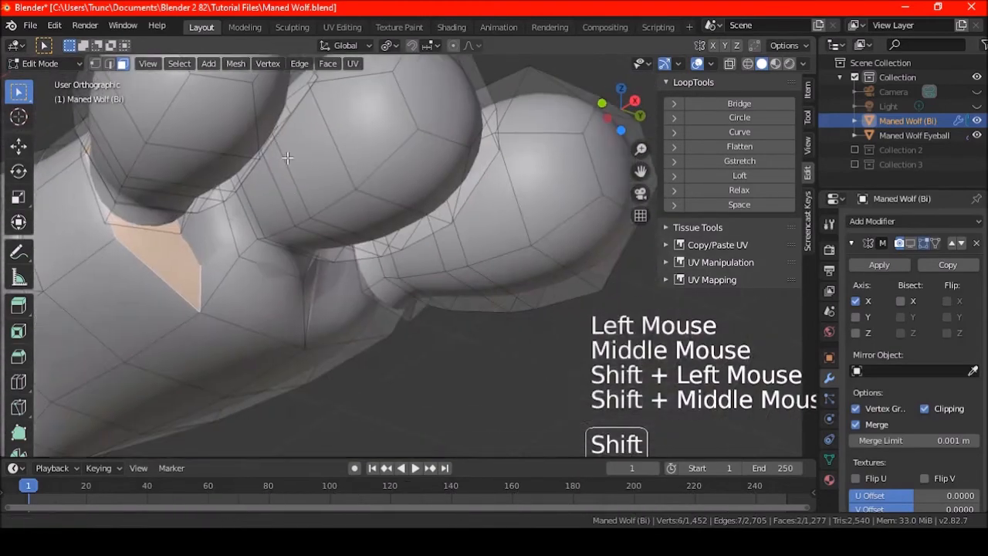
pyautogui.keyDown('shift'); pyautogui.click(351, 267); pyautogui.keyUp('shift')
pyautogui.moveTo(409, 216); pyautogui.dragTo(357, 320, button='middle')
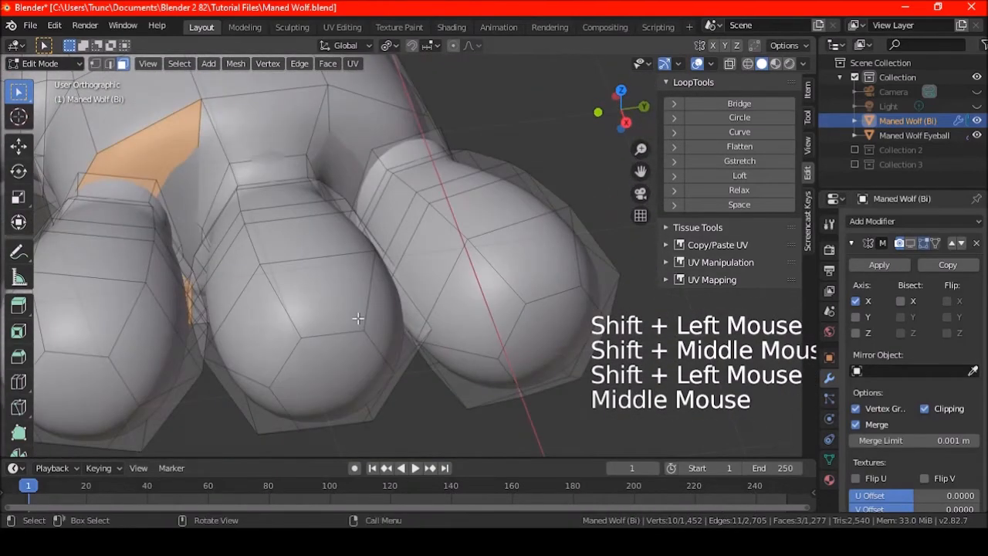
pyautogui.keyDown('shift'); pyautogui.click(366, 135); pyautogui.keyUp('shift')
pyautogui.press('Delete')
pyautogui.click(369, 145)
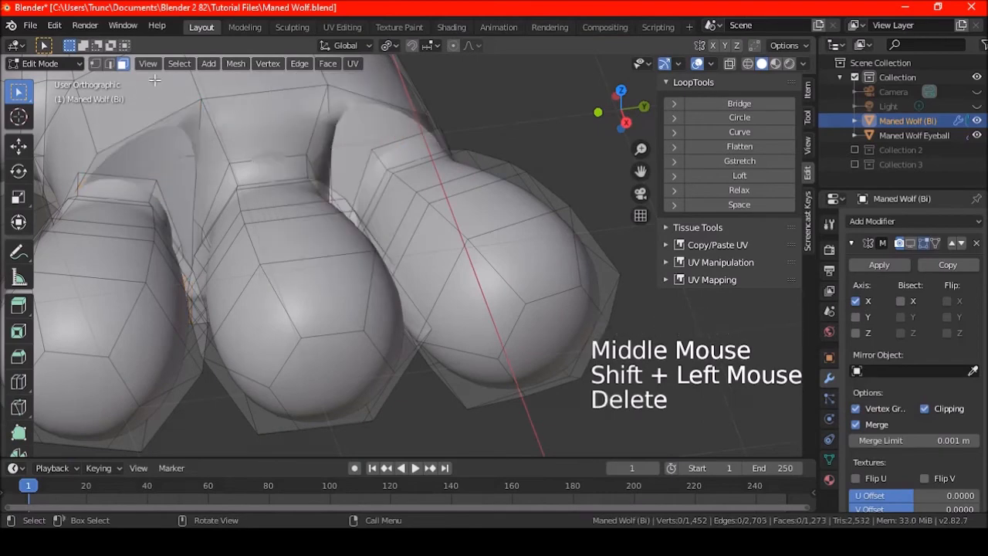
# Bridge the palm opening's edge loop to the base loop of the finger nearest the thumb, and deselect everything.
pyautogui.click(108, 63)
pyautogui.keyDown('alt'); pyautogui.keyDown('shift'); pyautogui.click(121, 173); pyautogui.keyUp('shift'); pyautogui.keyUp('alt')
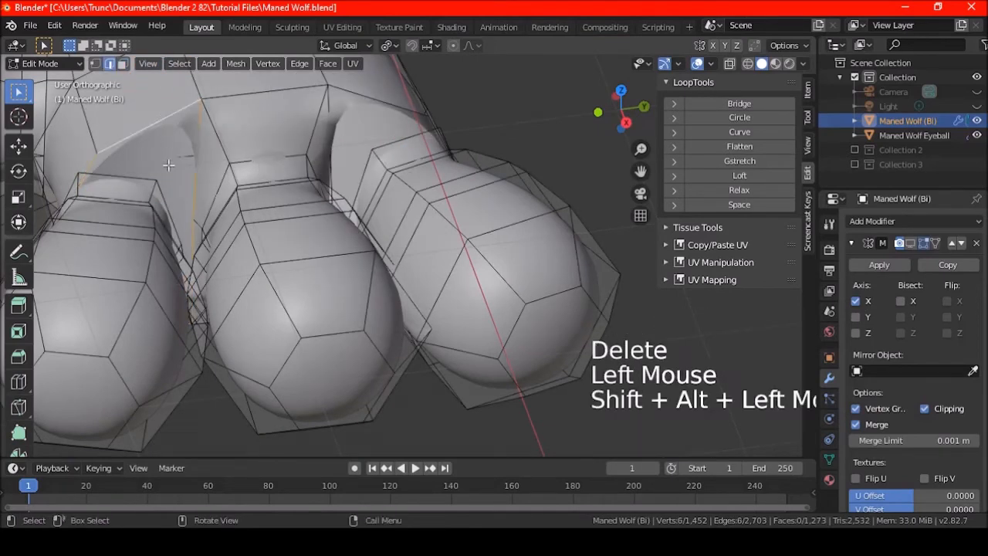
pyautogui.keyDown('alt'); pyautogui.keyDown('shift'); pyautogui.click(121, 173); pyautogui.keyUp('shift'); pyautogui.keyUp('alt')
pyautogui.keyDown('shift'); pyautogui.moveTo(258, 142); pyautogui.dragTo(290, 167, button='middle'); pyautogui.keyUp('shift')
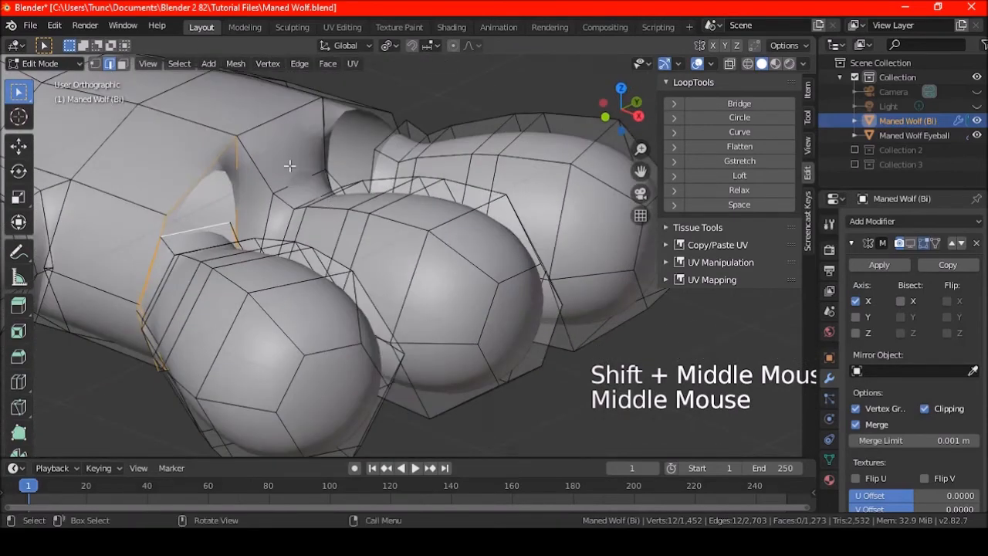
pyautogui.rightClick(289, 166)
pyautogui.click(249, 133)
pyautogui.moveTo(249, 134); pyautogui.dragTo(311, 262, button='middle')
pyautogui.scroll(-2, 311, 261)
pyautogui.press('a')
pyautogui.press('a')
pyautogui.press('a')
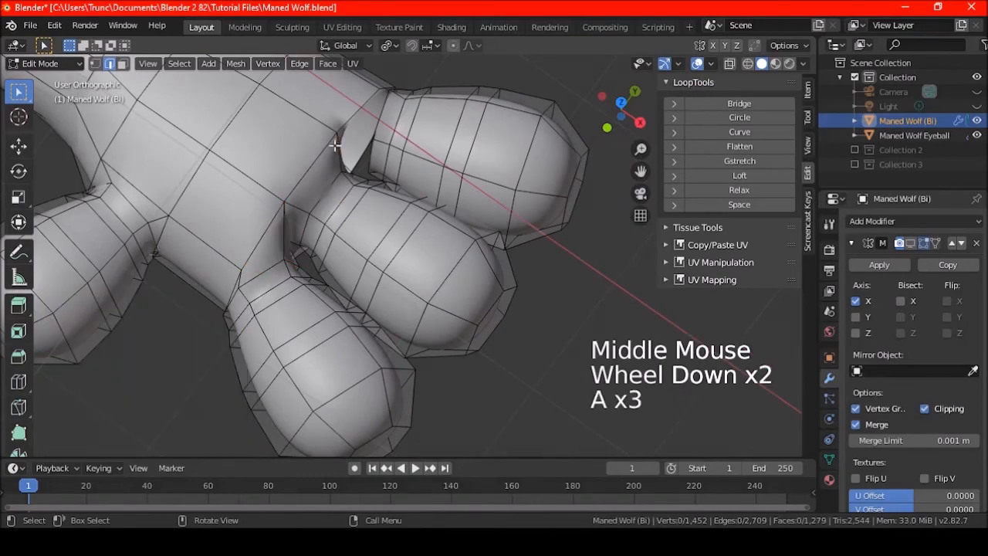
# Bridge the remaining palm opening's edge loop to the base loop of the finger farthest from the thumb, and deselect everything.
pyautogui.keyDown('alt'); pyautogui.keyDown('shift'); pyautogui.click(335, 144); pyautogui.keyUp('shift'); pyautogui.keyUp('alt')
pyautogui.moveTo(335, 144); pyautogui.dragTo(151, 173, button='middle')
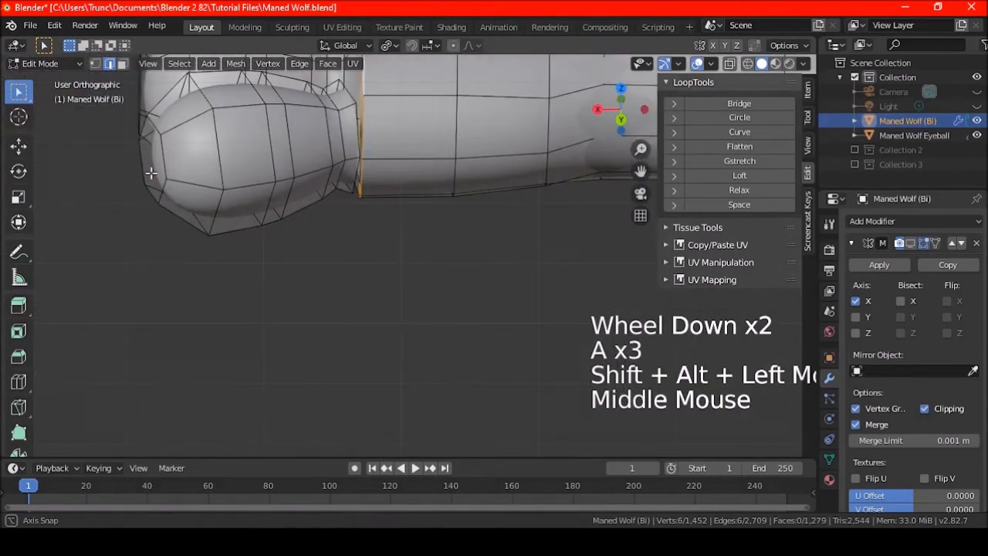
pyautogui.keyDown('alt'); pyautogui.keyDown('shift'); pyautogui.click(351, 94); pyautogui.keyUp('shift'); pyautogui.keyUp('alt')
pyautogui.rightClick(352, 129)
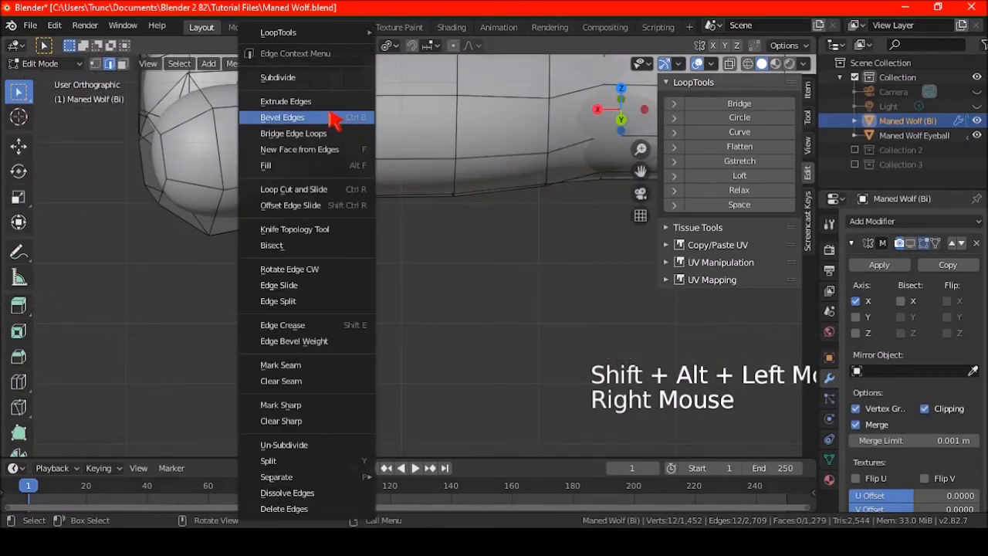
pyautogui.click(353, 131)
pyautogui.moveTo(257, 215); pyautogui.dragTo(339, 178, button='middle')
pyautogui.press('a')
pyautogui.press('a')
pyautogui.press('a')
# Move the palm's front edges behind the two outer fingers about -0.14 m in X, and deselect them.
pyautogui.press('KP_7')
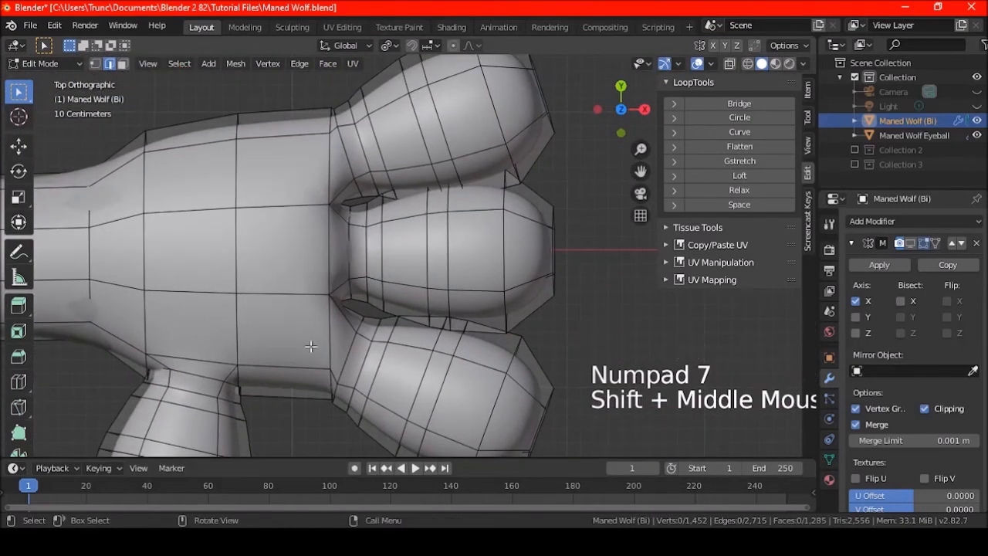
pyautogui.click(327, 385)
pyautogui.press('a')
pyautogui.press('a')
pyautogui.press('a')
pyautogui.keyDown('alt'); pyautogui.keyDown('shift'); pyautogui.click(313, 311); pyautogui.keyUp('shift'); pyautogui.keyUp('alt')
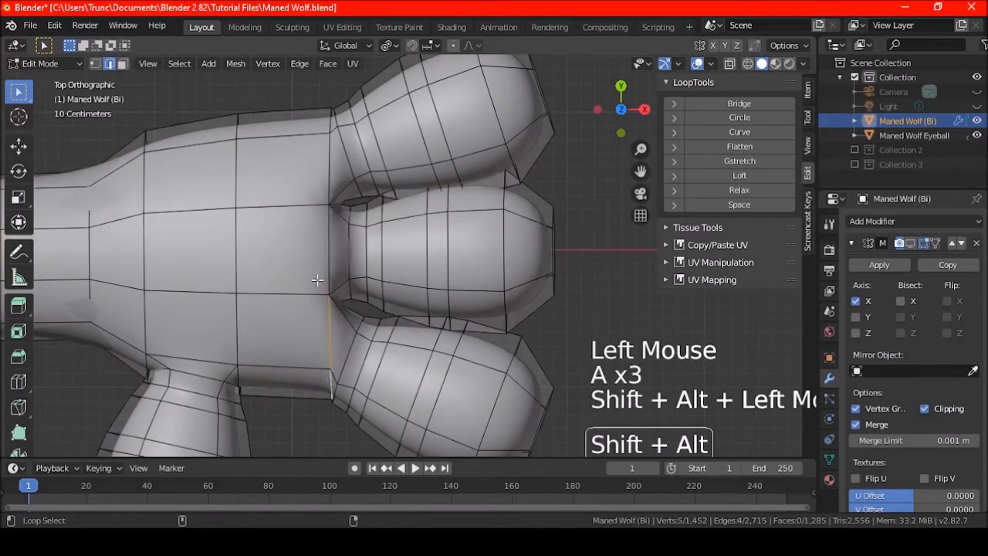
pyautogui.moveTo(382, 302); pyautogui.dragTo(385, 266, button='middle')
pyautogui.press('KP_7')
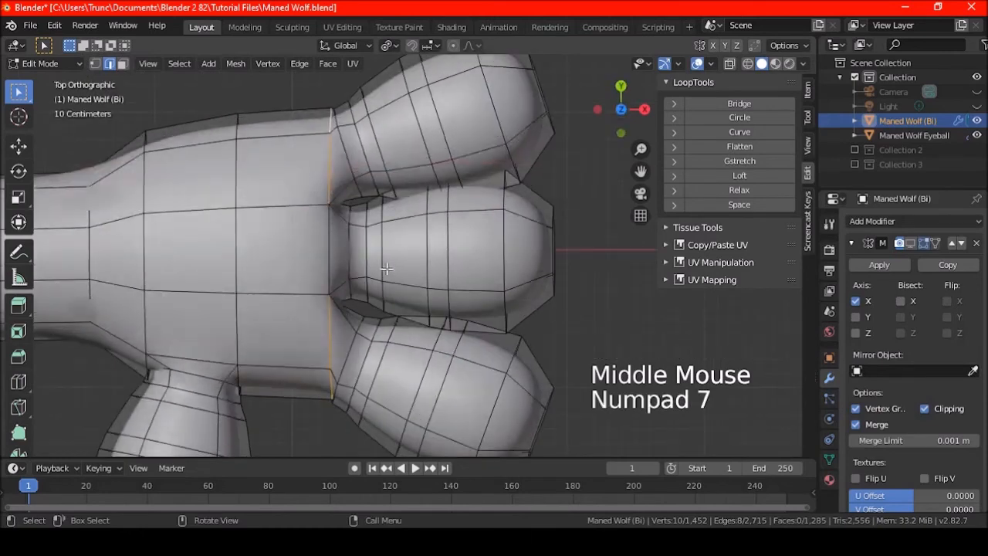
pyautogui.press('g')
pyautogui.press('g')
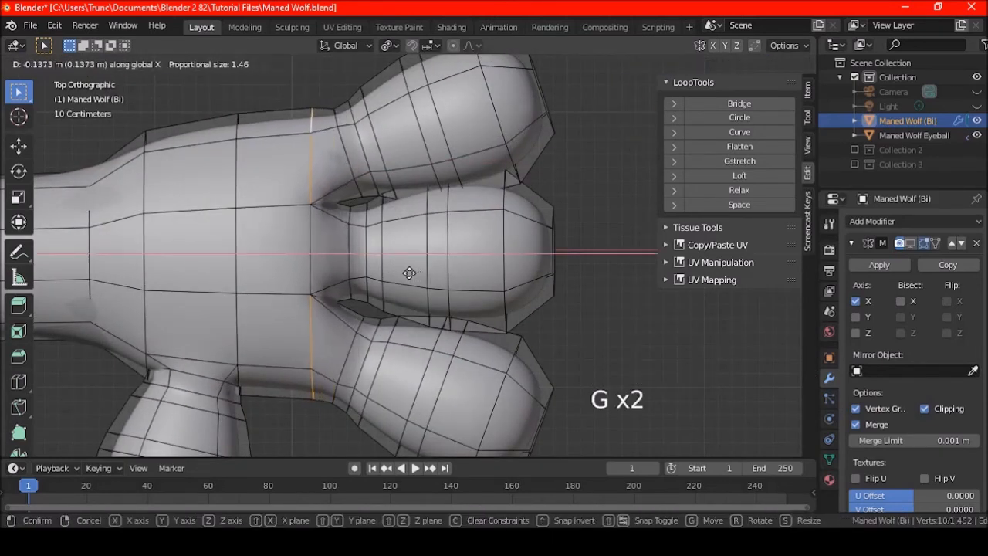
pyautogui.click(412, 273)
pyautogui.press('a')
pyautogui.press('a')
pyautogui.press('a')
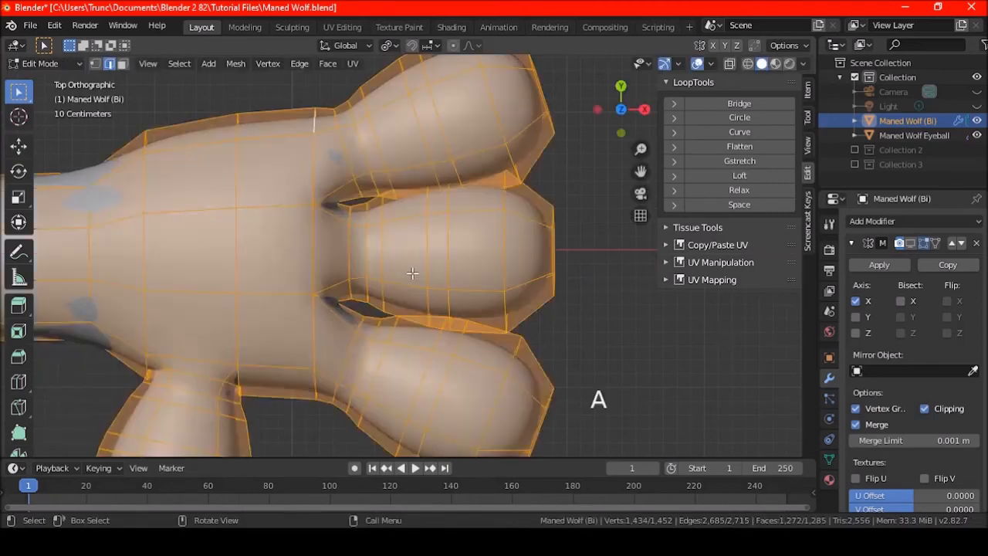
# Select all faces of the two outer fingers by growing from their tips, move them about -0.07 m in X, and deselect them.
pyautogui.click(122, 64)
pyautogui.scroll(-2, 309, 246)
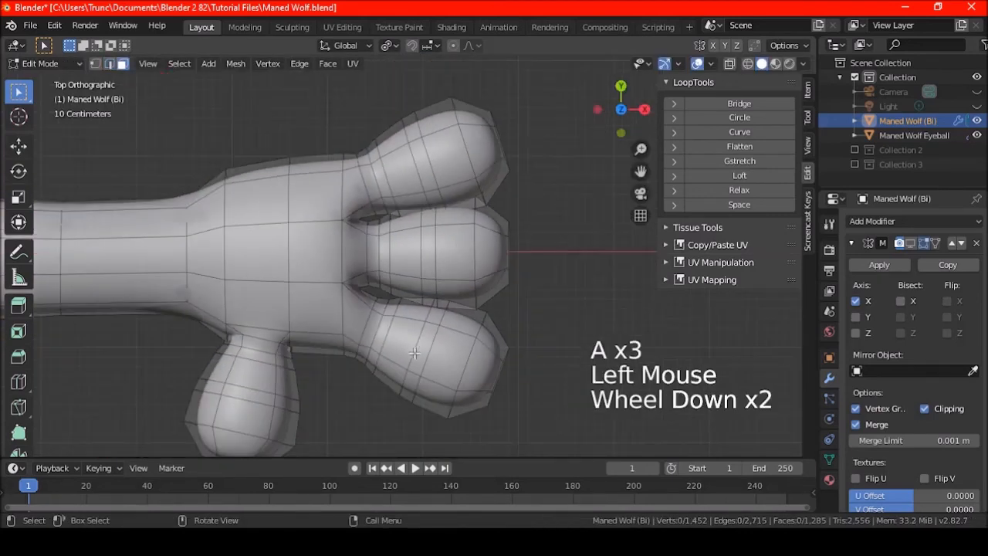
pyautogui.keyDown('shift'); pyautogui.moveTo(414, 352); pyautogui.dragTo(263, 301, button='middle'); pyautogui.keyUp('shift')
pyautogui.scroll(2, 379, 330)
pyautogui.moveTo(379, 330); pyautogui.dragTo(364, 236, button='middle')
pyautogui.click(324, 329)
pyautogui.keyDown('shift'); pyautogui.click(533, 287); pyautogui.keyUp('shift')
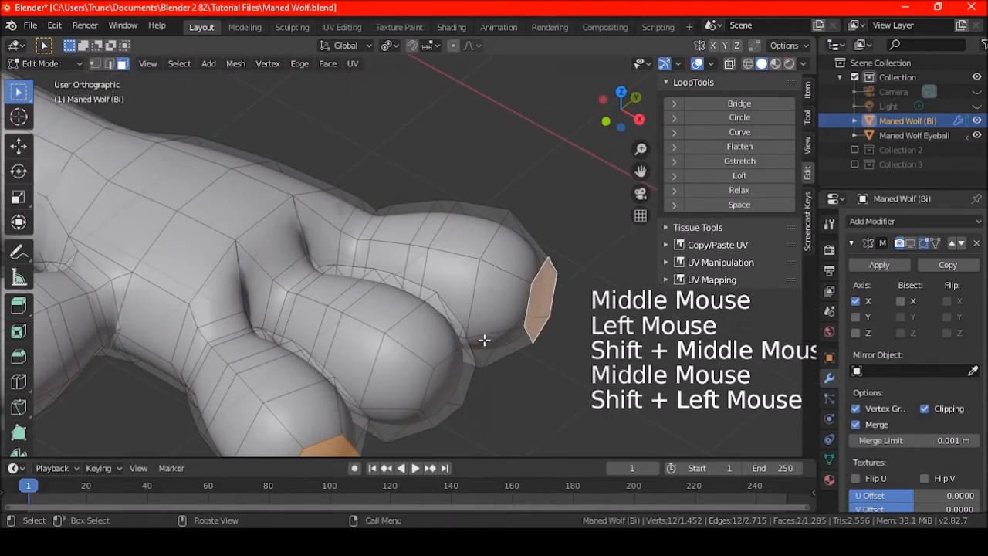
pyautogui.press('KP_7')
pyautogui.press('ctrl+KP_Add')
pyautogui.press('ctrl+KP_Add')
pyautogui.press('ctrl+KP_Add')
pyautogui.press('ctrl+KP_Add')
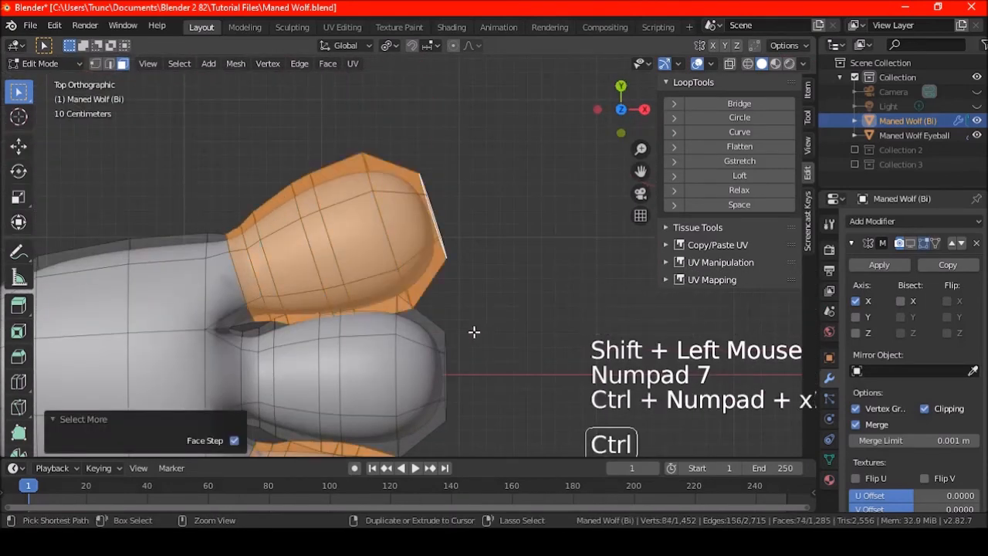
pyautogui.scroll(-2, 476, 332)
pyautogui.keyDown('shift'); pyautogui.moveTo(476, 333); pyautogui.dragTo(417, 337, button='middle'); pyautogui.keyUp('shift')
pyautogui.scroll(1, 416, 337)
pyautogui.press('g')
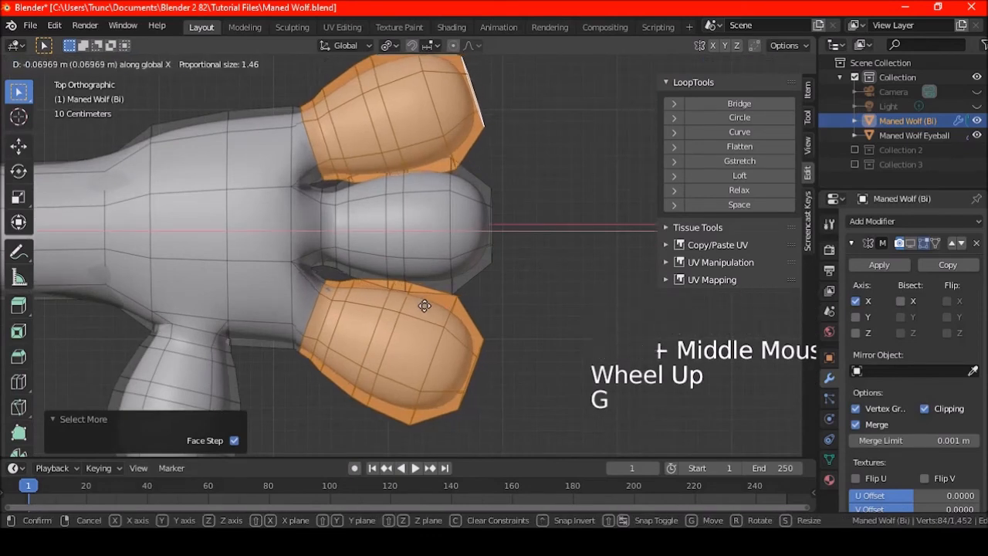
pyautogui.click(424, 306)
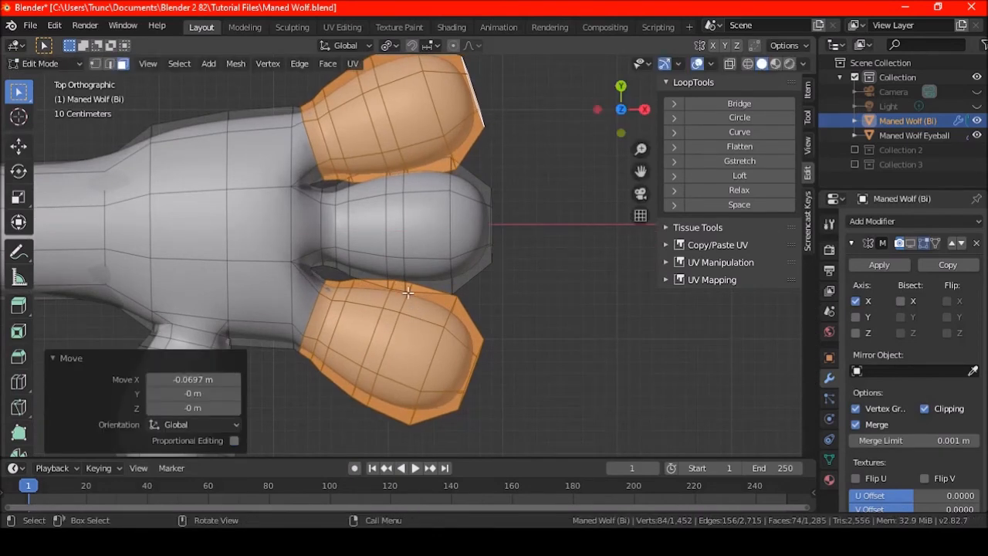
pyautogui.press('a')
pyautogui.press('a')
pyautogui.press('a')
# Select the whole finger nearest the thumb, move it about 0.05 m in Y toward the middle finger, and deselect it.
pyautogui.moveTo(478, 365); pyautogui.dragTo(399, 270, button='middle')
pyautogui.click(387, 284)
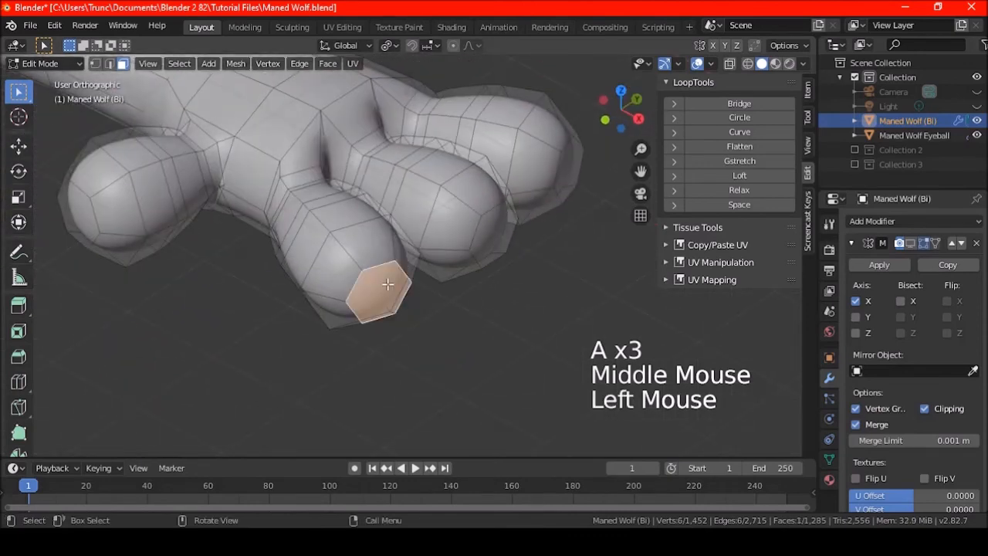
pyautogui.press('ctrl')
pyautogui.press('ctrl+KP_Add')
pyautogui.press('ctrl+KP_Add')
pyautogui.press('ctrl+KP_Add')
pyautogui.press('ctrl+KP_Add')
pyautogui.press('ctrl+KP_Add')
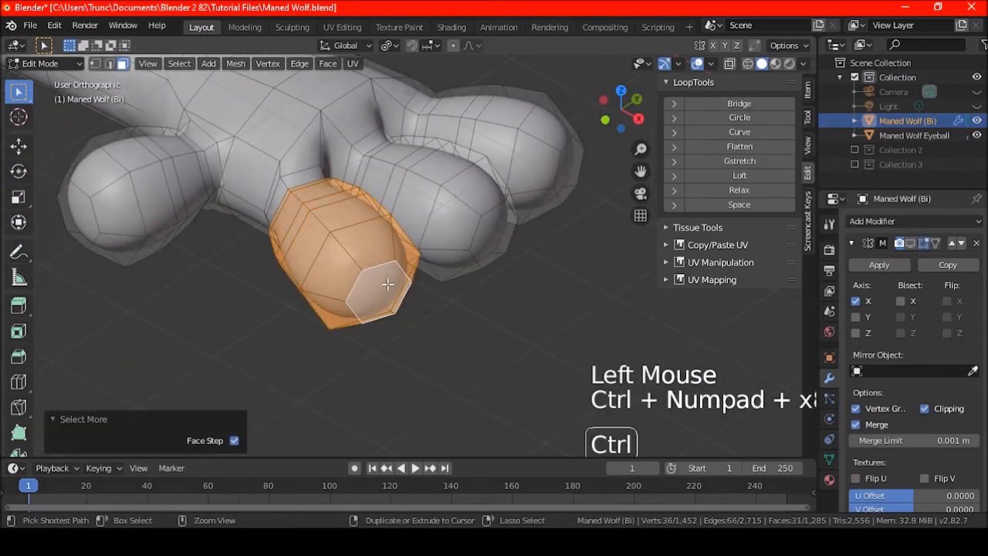
pyautogui.press('KP_7')
pyautogui.keyDown('shift'); pyautogui.moveTo(420, 323); pyautogui.dragTo(454, 384, button='middle'); pyautogui.keyUp('shift')
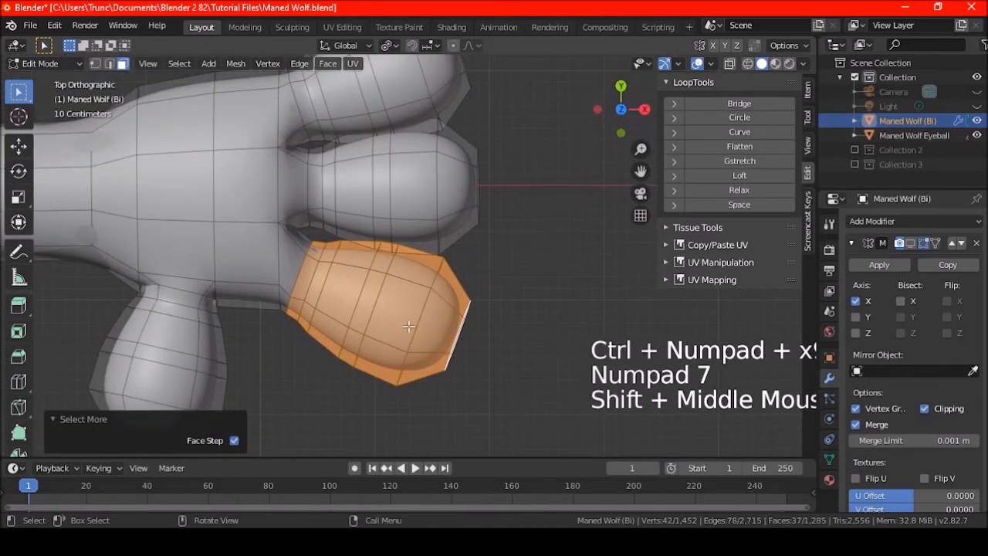
pyautogui.press('g')
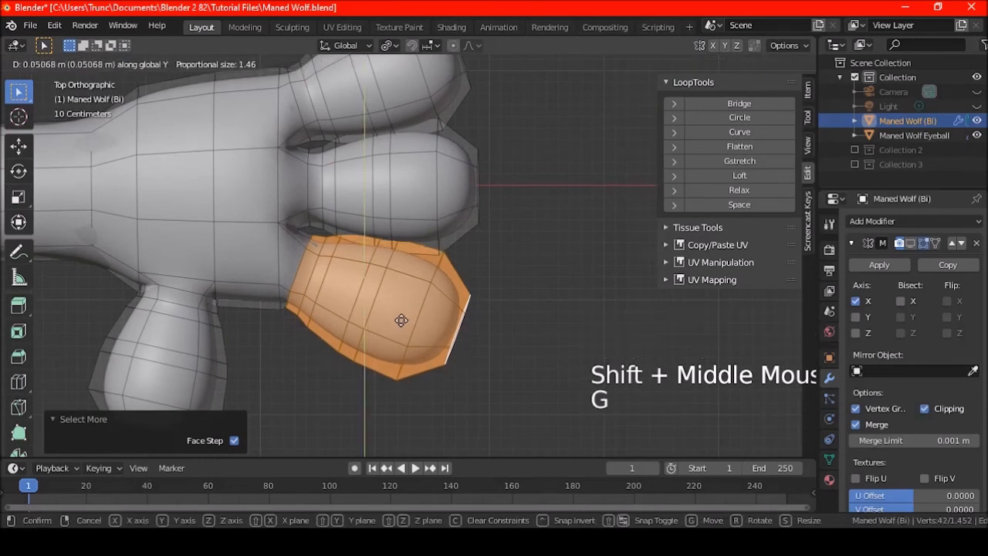
pyautogui.click(401, 320)
pyautogui.press('a')
pyautogui.press('a')
pyautogui.press('a')
# Select the whole finger farthest from the thumb, move it slightly toward the middle finger, and deselect it.
pyautogui.keyDown('shift'); pyautogui.moveTo(400, 320); pyautogui.dragTo(409, 308, button='middle'); pyautogui.keyUp('shift')
pyautogui.moveTo(409, 308); pyautogui.dragTo(489, 286, button='middle')
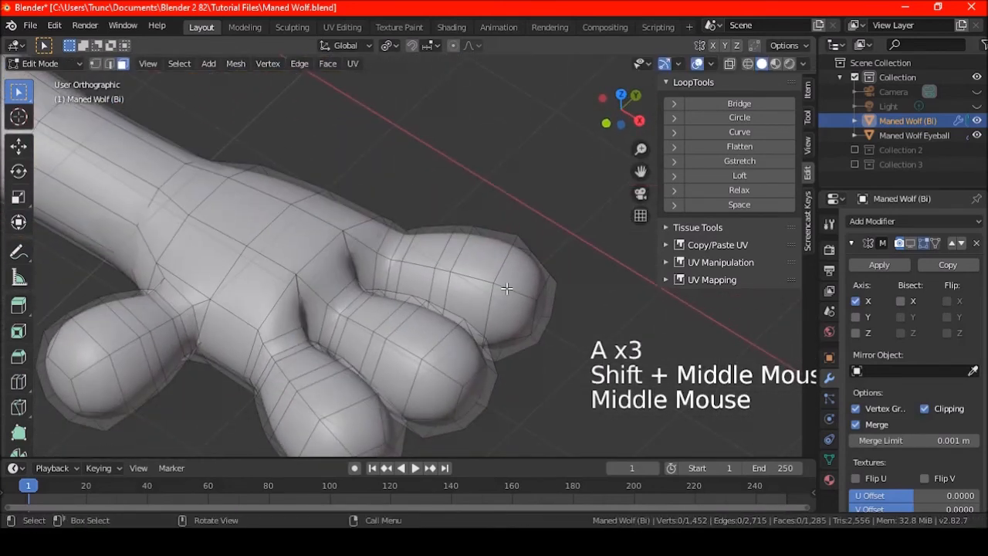
pyautogui.click(548, 300)
pyautogui.press('KP_7')
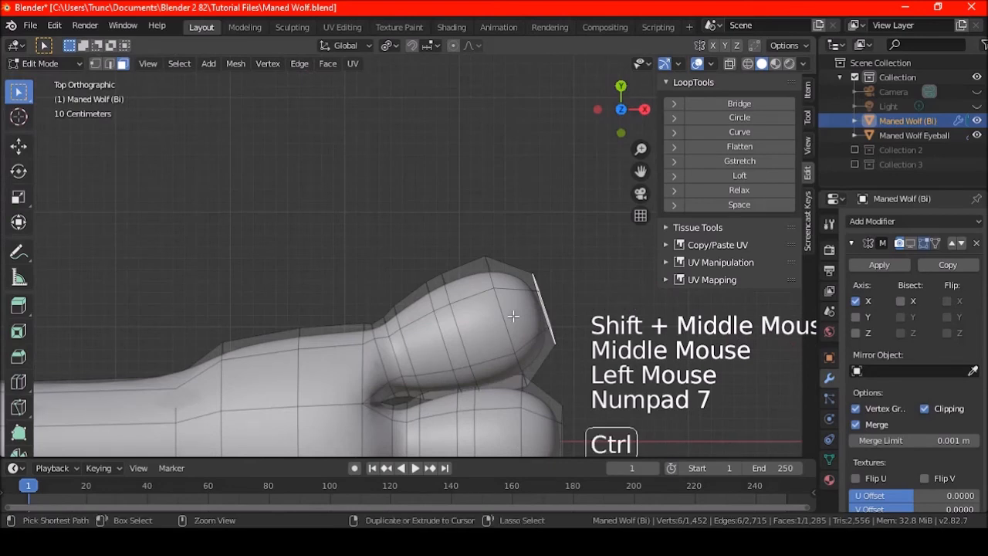
pyautogui.press('ctrl+KP_Add')
pyautogui.press('ctrl+KP_Add')
pyautogui.press('ctrl+KP_Add')
pyautogui.keyDown('shift'); pyautogui.moveTo(478, 307); pyautogui.dragTo(450, 209, button='middle'); pyautogui.keyUp('shift')
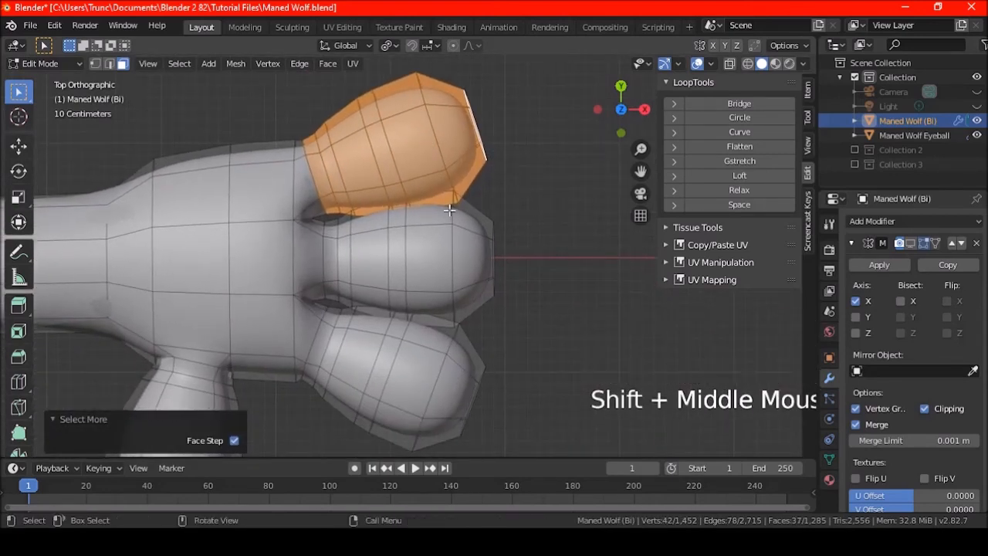
pyautogui.press('g')
pyautogui.press('a')
pyautogui.press('a')
pyautogui.press('a')
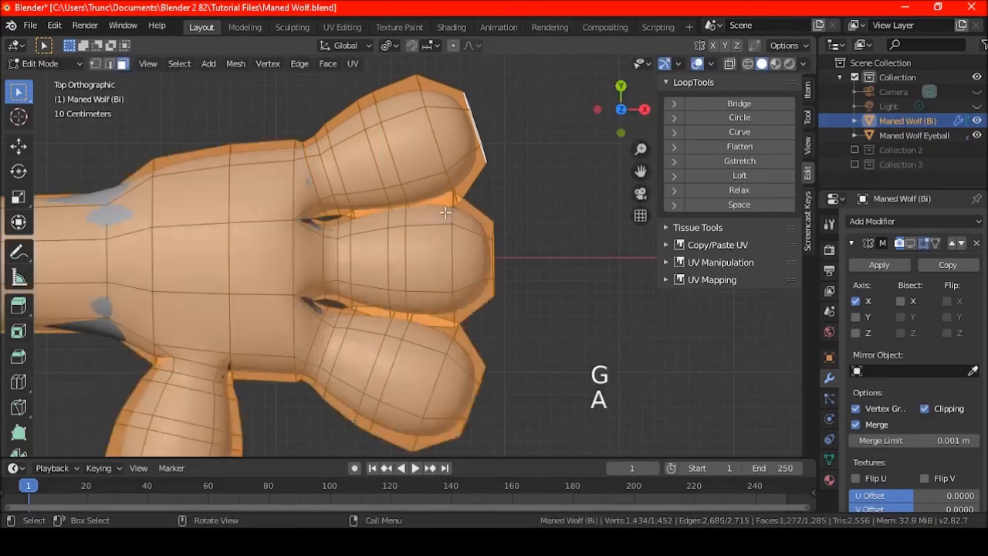
# Scale the central upper and lower edges across the front of the palm to about 0.81 in Z around the median point.
pyautogui.scroll(-5, 423, 226)
pyautogui.moveTo(444, 324); pyautogui.dragTo(224, 177, button='middle')
pyautogui.scroll(3, 215, 170)
pyautogui.click(109, 64)
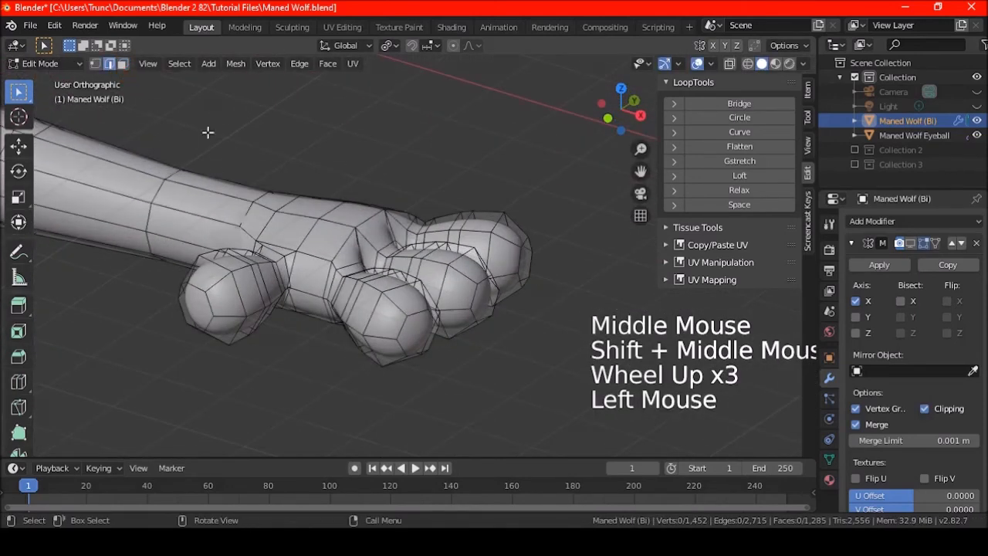
pyautogui.moveTo(387, 285); pyautogui.dragTo(337, 214, button='middle')
pyautogui.keyDown('shift'); pyautogui.click(363, 306); pyautogui.keyUp('shift')
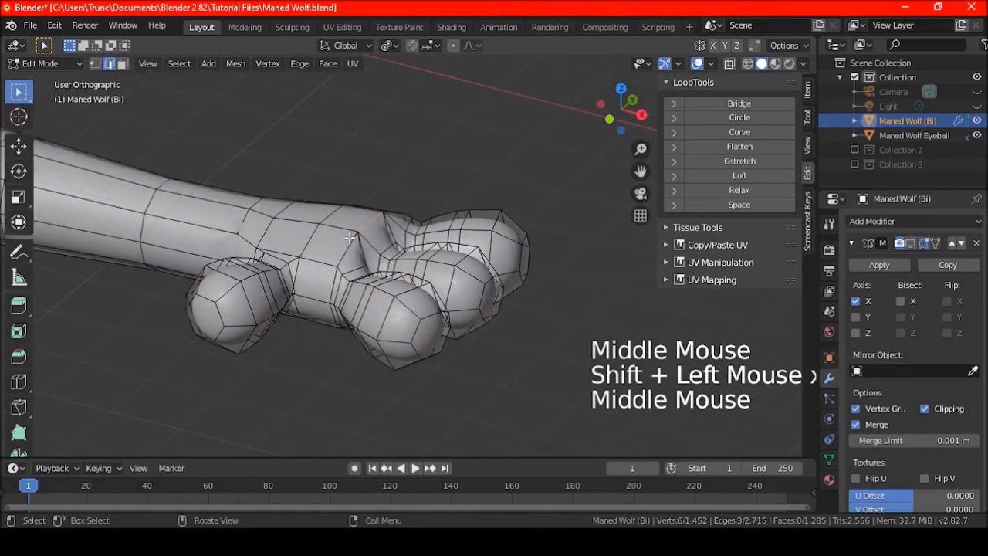
pyautogui.keyDown('shift'); pyautogui.click(337, 214); pyautogui.keyUp('shift')
pyautogui.click(390, 47)
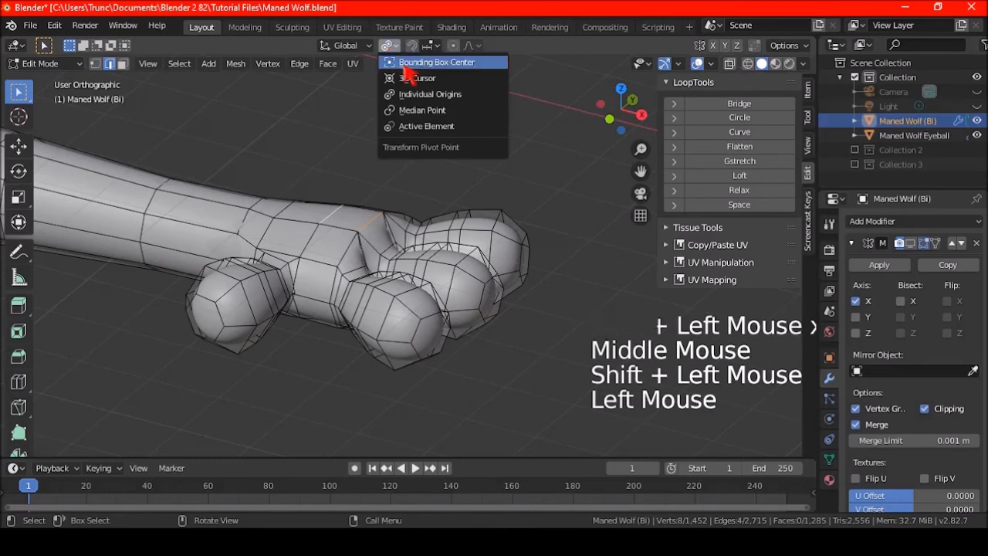
pyautogui.click(419, 105)
pyautogui.moveTo(407, 169); pyautogui.dragTo(445, 251, button='middle')
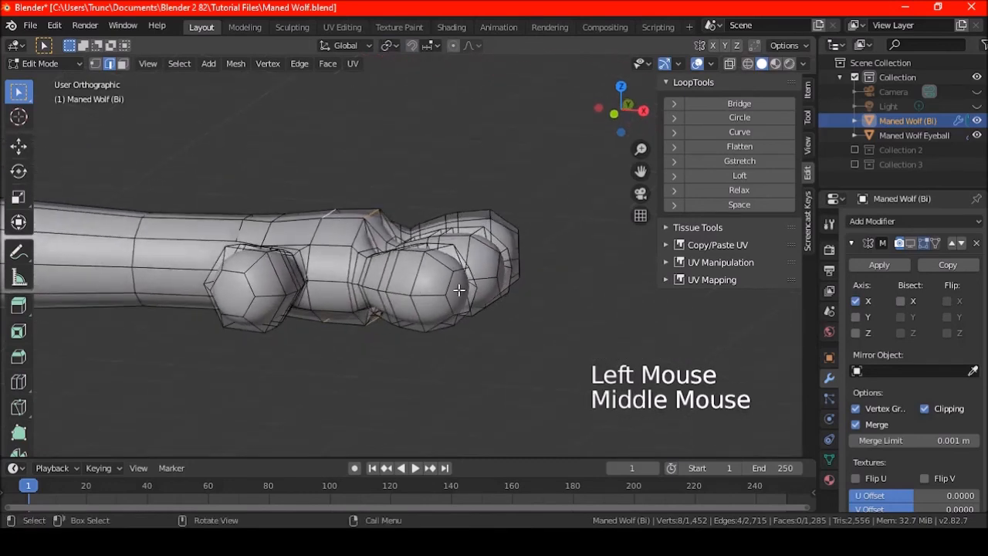
pyautogui.press('s')
pyautogui.press('z')
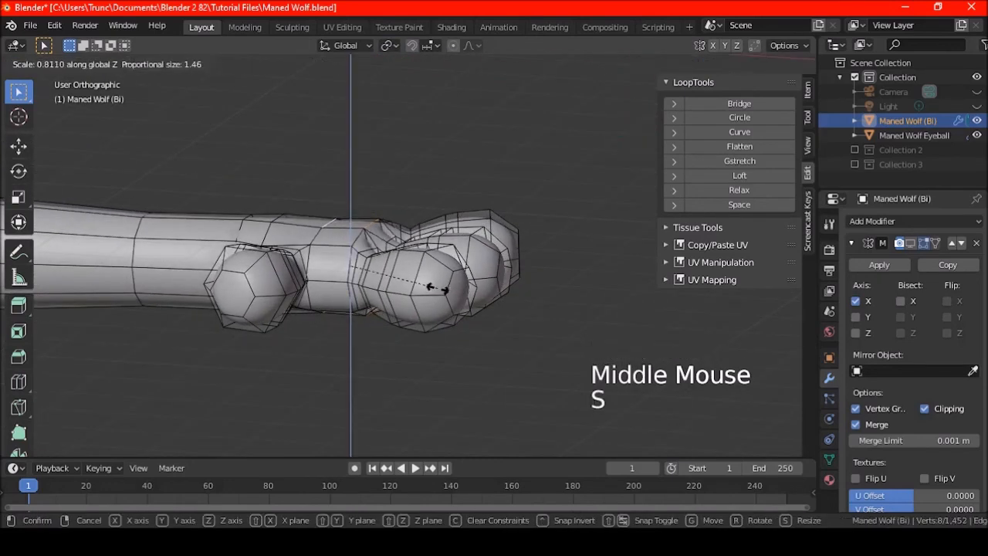
pyautogui.click(430, 287)
# Scale the upper and lower central palm edges nearer the wrist to about 0.94 in Z, and deselect them.
pyautogui.moveTo(430, 287); pyautogui.dragTo(374, 254, button='middle')
pyautogui.click(274, 220)
pyautogui.moveTo(274, 220); pyautogui.dragTo(398, 305, button='middle')
pyautogui.keyDown('shift'); pyautogui.click(288, 287); pyautogui.keyUp('shift')
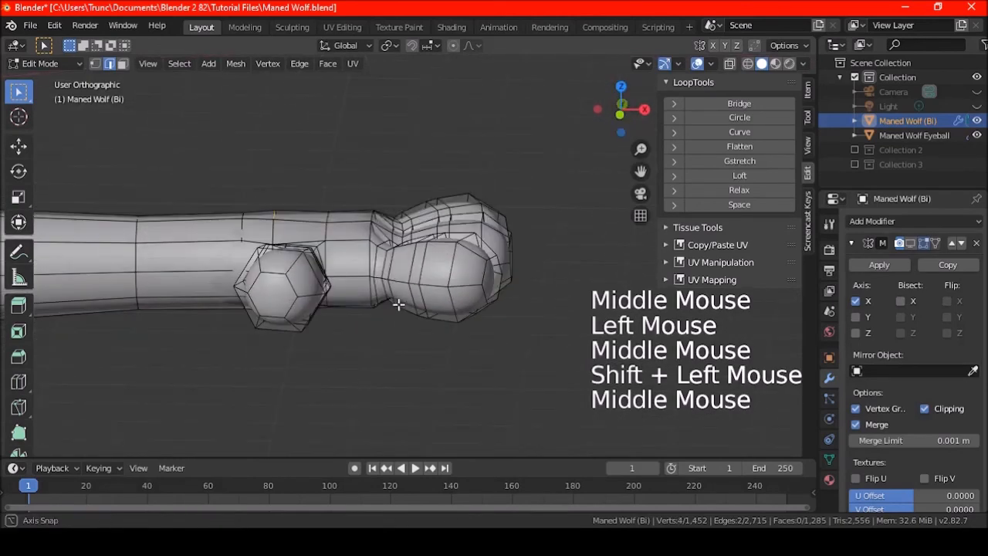
pyautogui.press('s')
pyautogui.press('z')
pyautogui.click(438, 333)
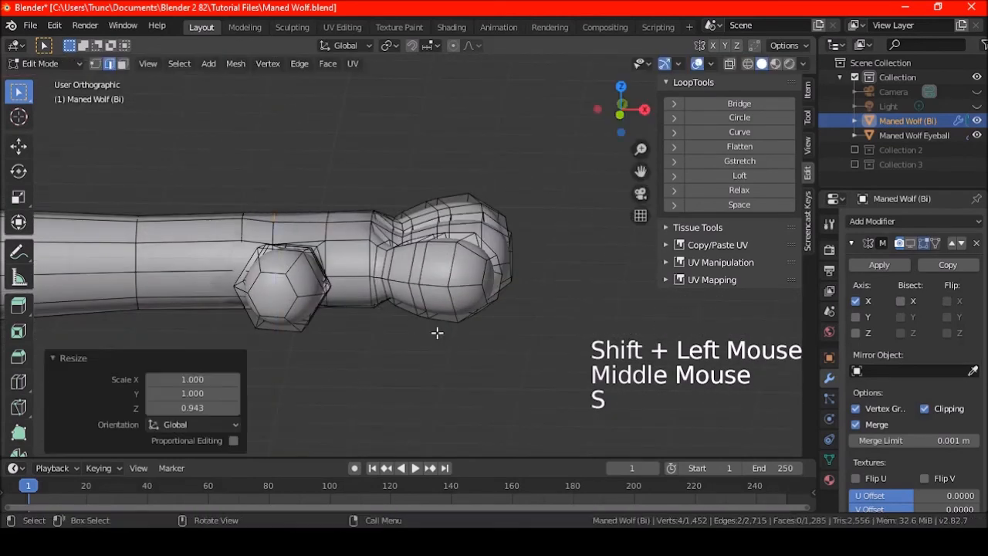
pyautogui.press('a')
pyautogui.press('a')
# Scale the edge loop around the wrist, deselect it, and check the hand in Object Mode.
pyautogui.keyDown('alt'); pyautogui.keyDown('shift'); pyautogui.click(242, 230); pyautogui.keyUp('shift'); pyautogui.keyUp('alt')
pyautogui.moveTo(259, 274); pyautogui.dragTo(340, 231, button='middle')
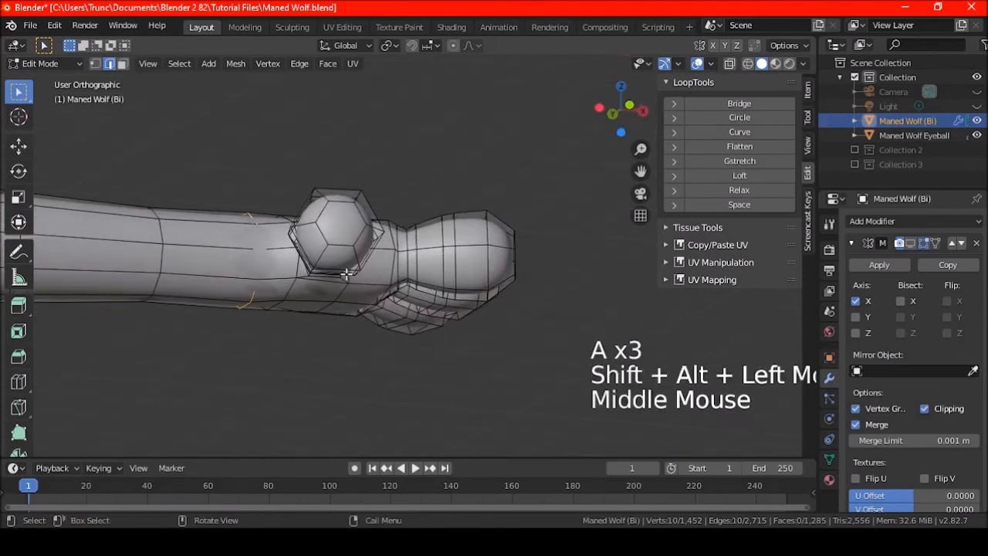
pyautogui.press('s')
pyautogui.click(367, 302)
pyautogui.moveTo(368, 300); pyautogui.dragTo(333, 301, button='middle')
pyautogui.press('a')
pyautogui.press('a')
pyautogui.press('a')
pyautogui.scroll(-3, 343, 281)
pyautogui.keyDown('shift'); pyautogui.moveTo(358, 262); pyautogui.dragTo(373, 309, button='middle'); pyautogui.keyUp('shift')
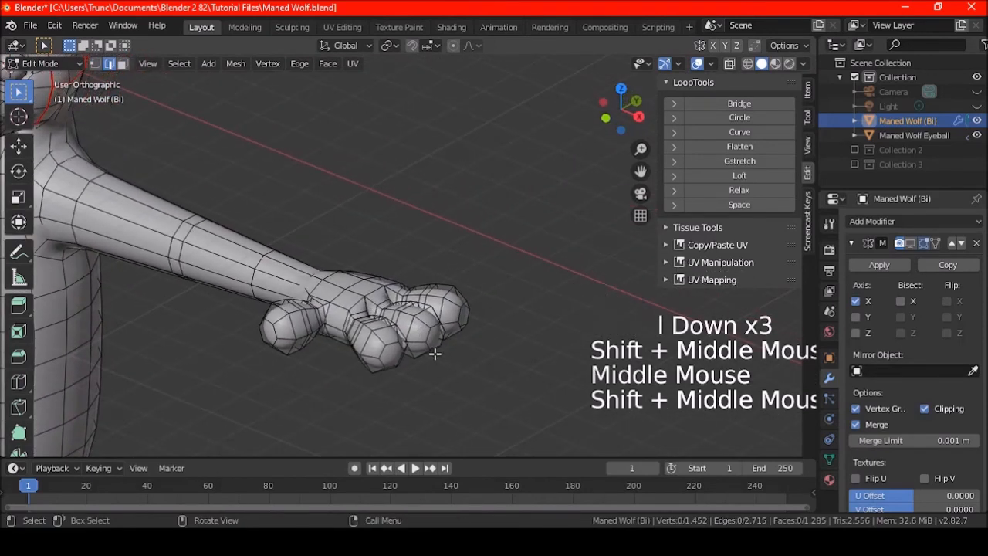
pyautogui.press('Tab')
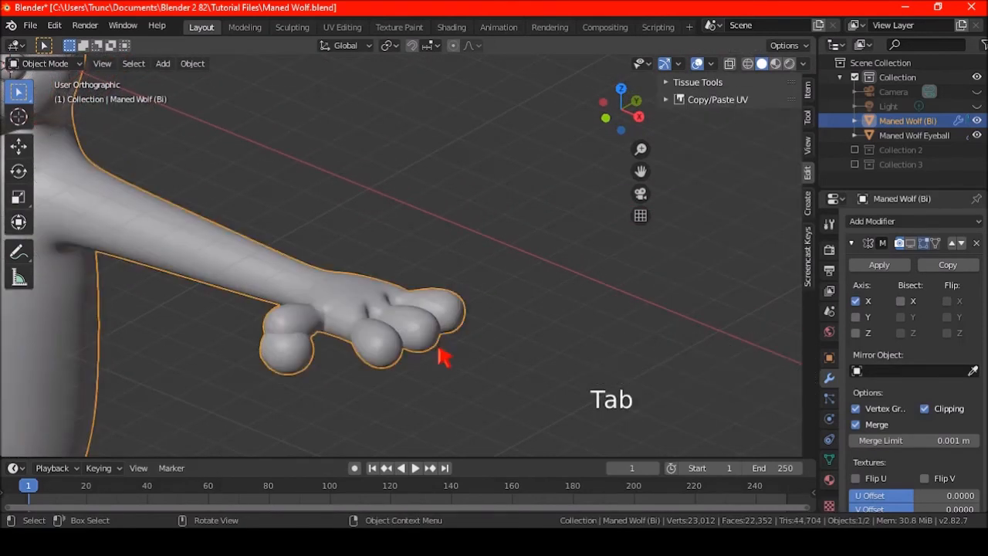
pyautogui.press('Tab')
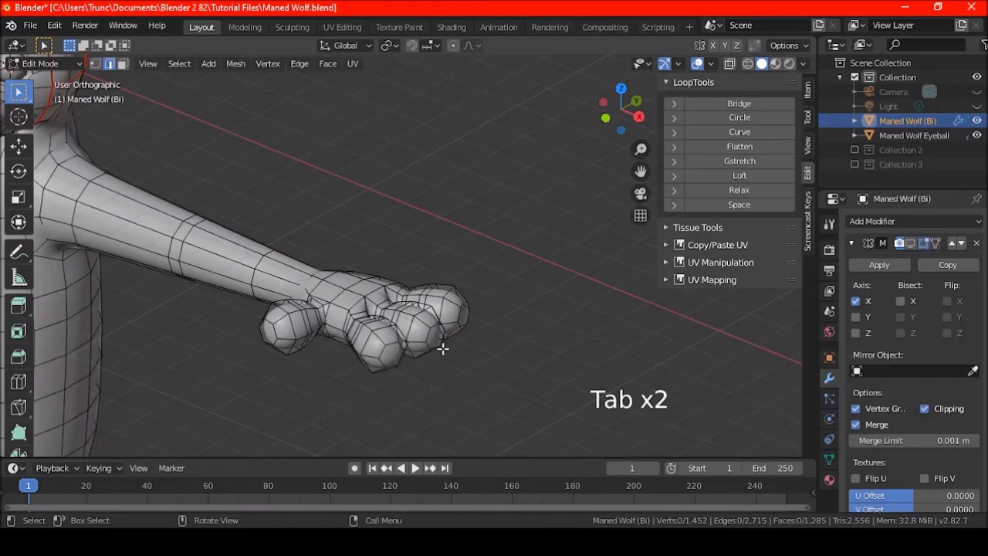